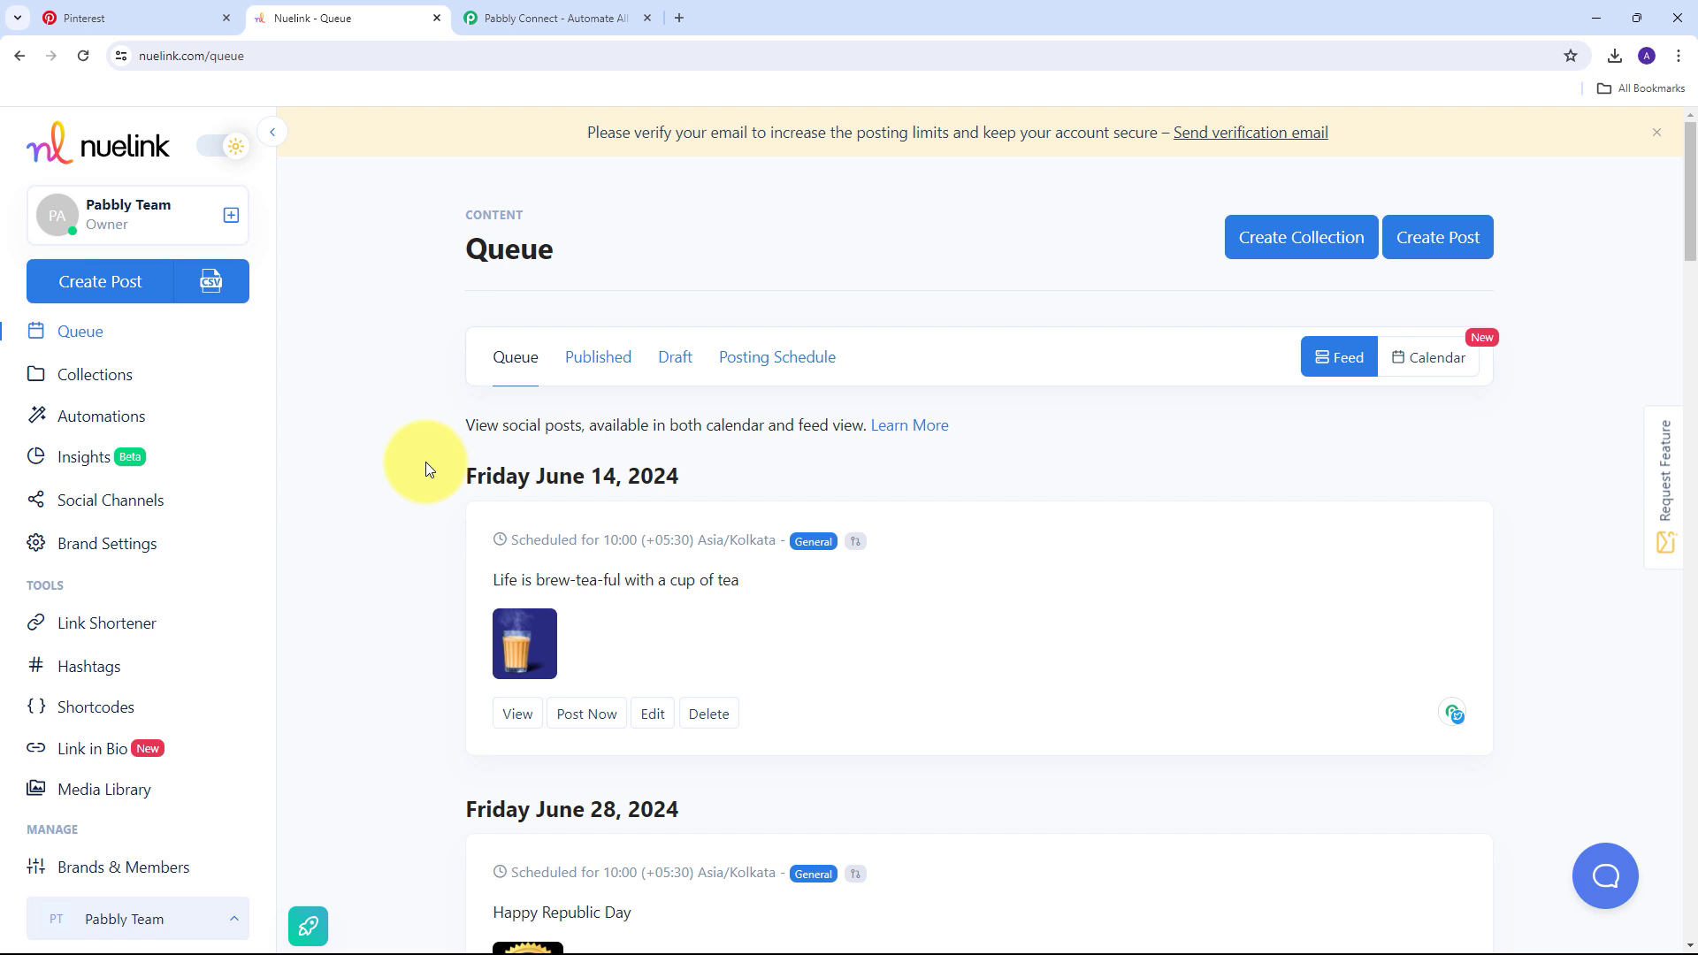
# Review the Nuelink Posts board in Pinterest and the scheduled post queue in Nuelink.
pyautogui.click(73, 5)
pyautogui.click(327, 3)
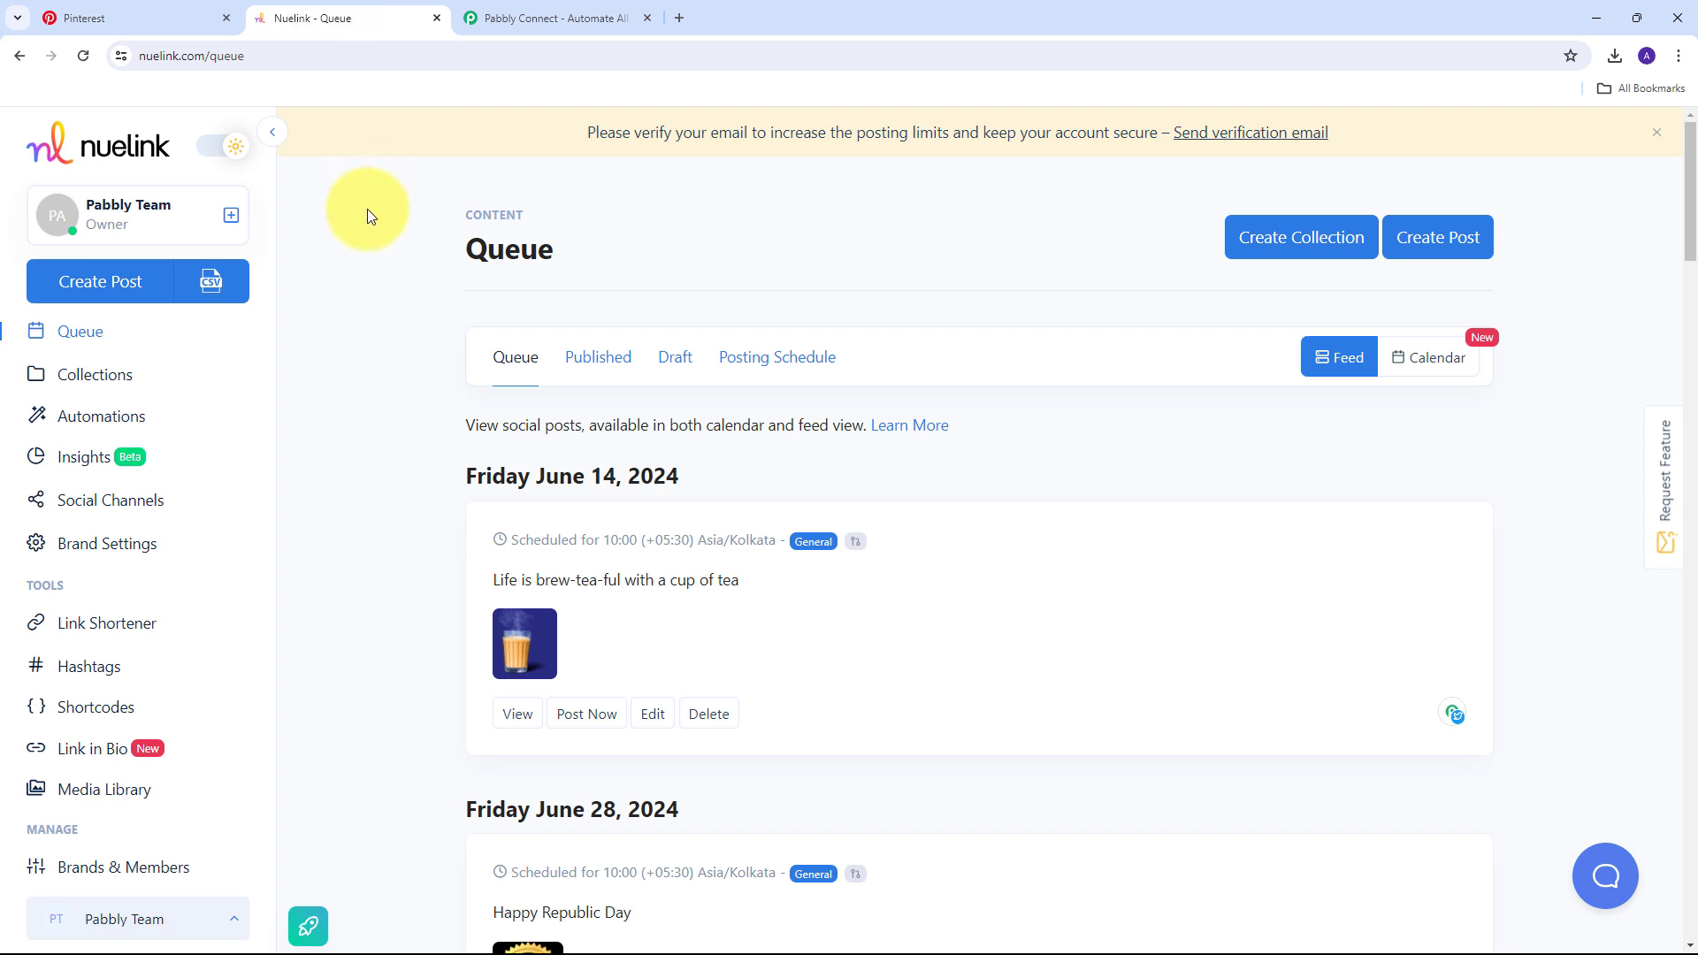
pyautogui.click(48, 9)
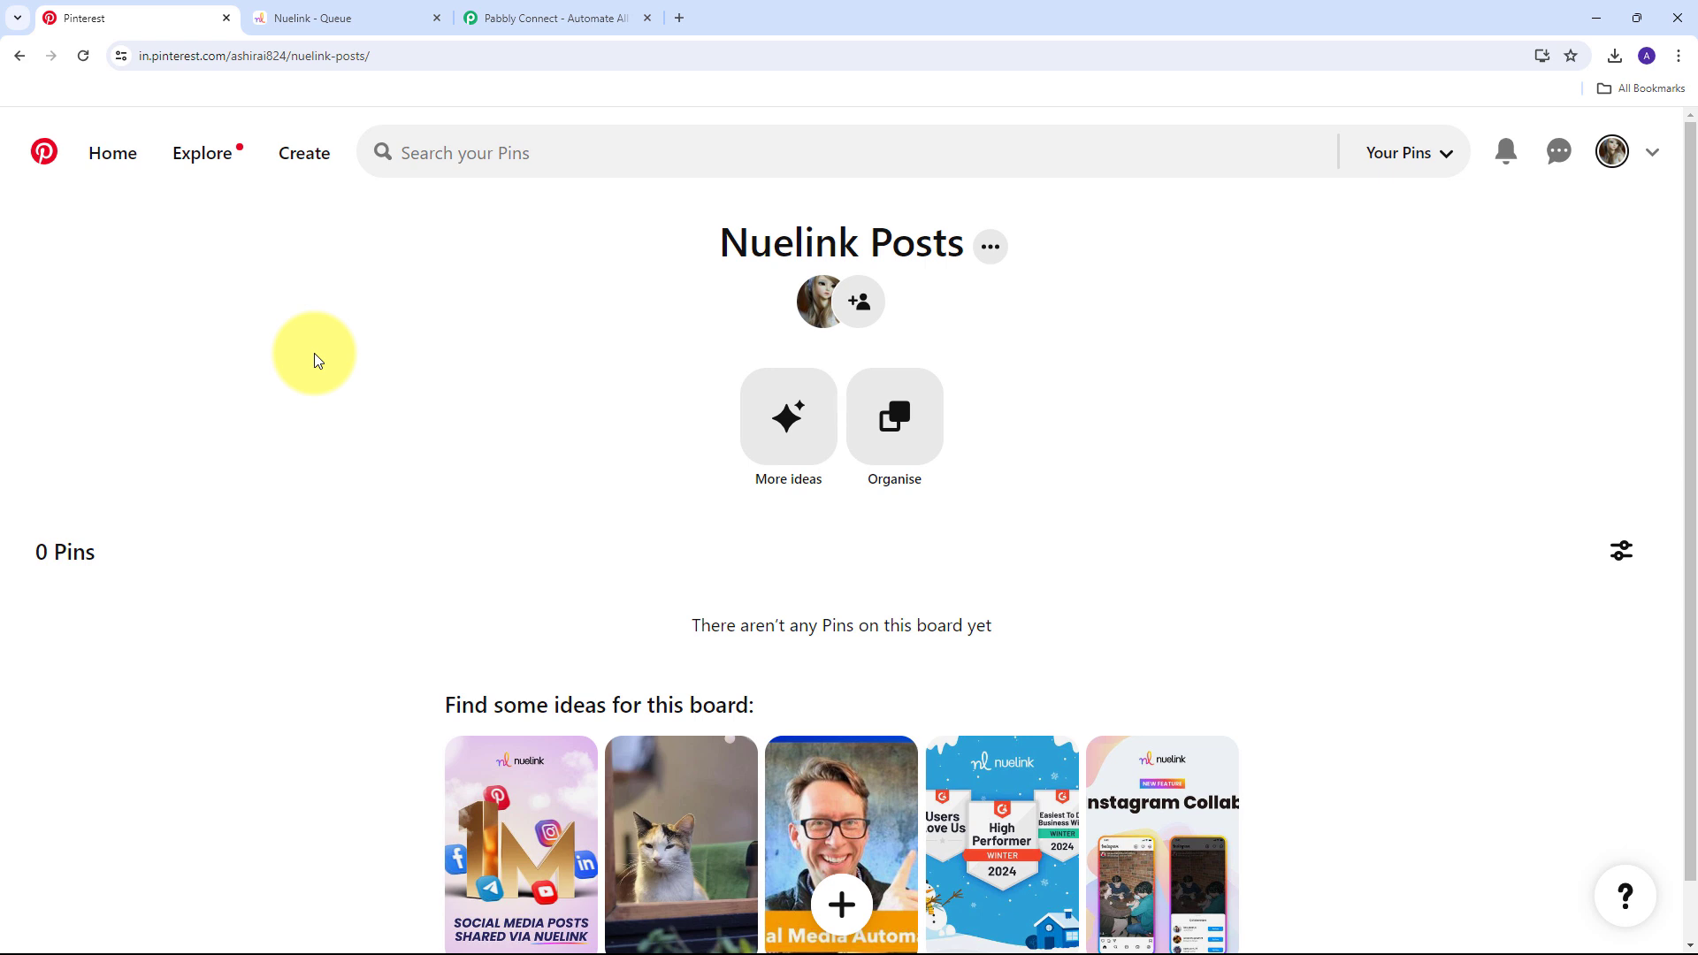
pyautogui.hotkey('ctrl', 'Tab')
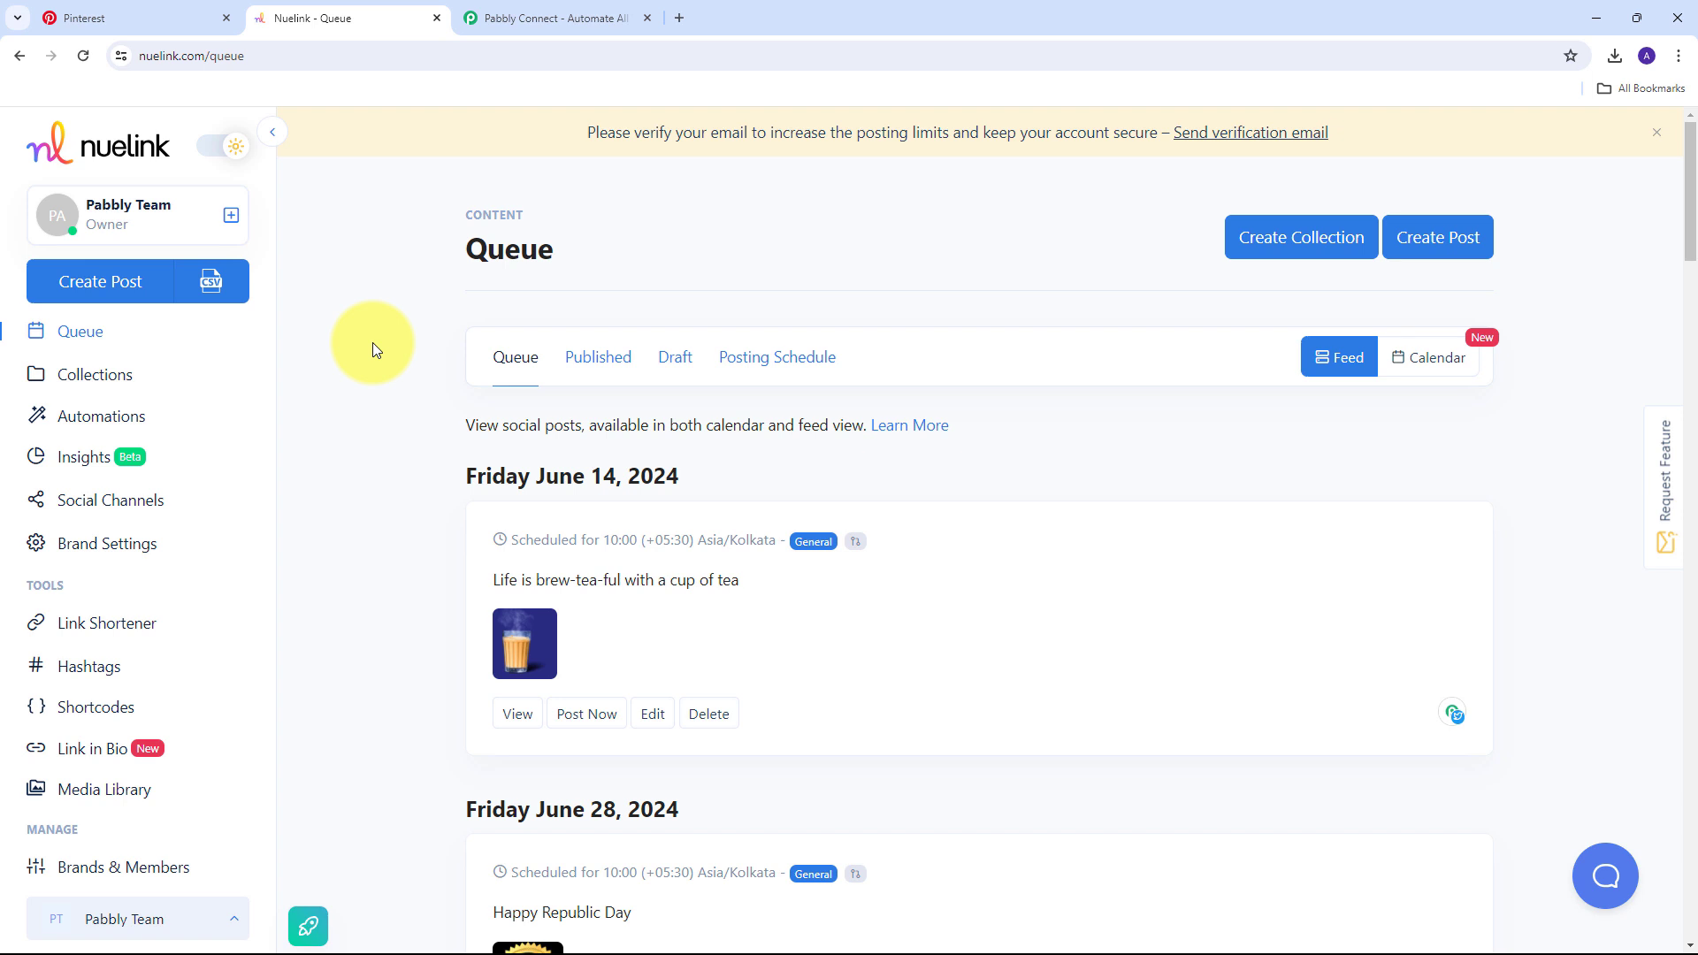
# Switch to the Pabbly site, sign in and access the Pabbly Connect app.
pyautogui.click(559, 17)
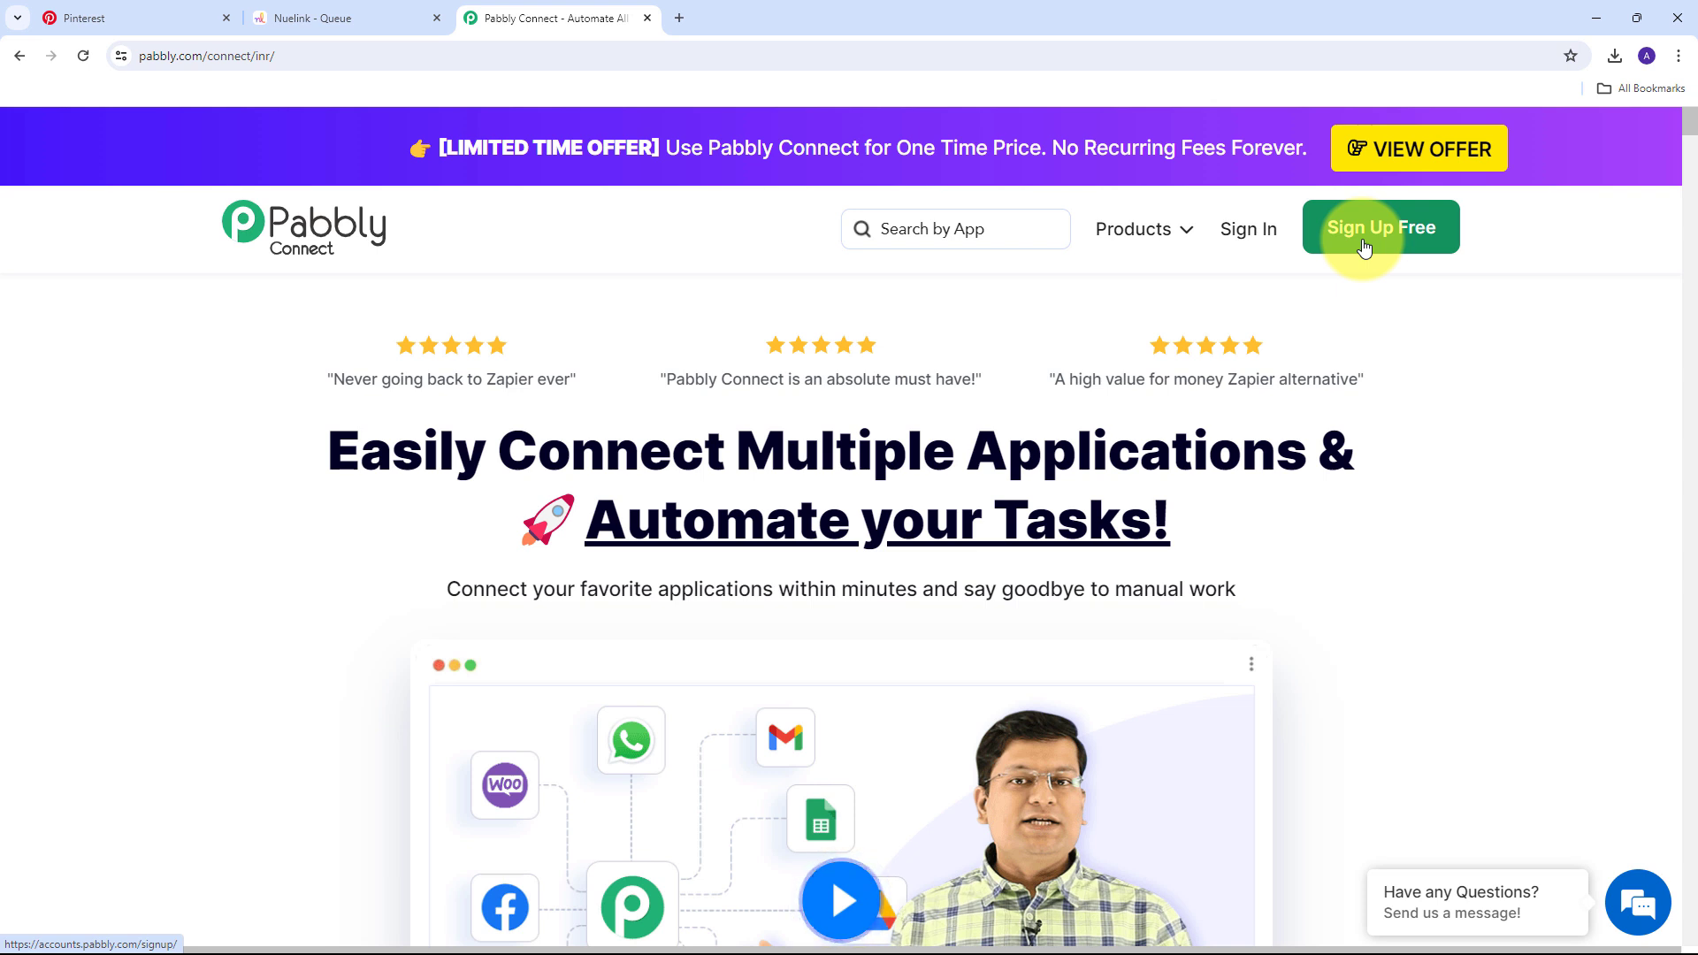
pyautogui.click(1239, 248)
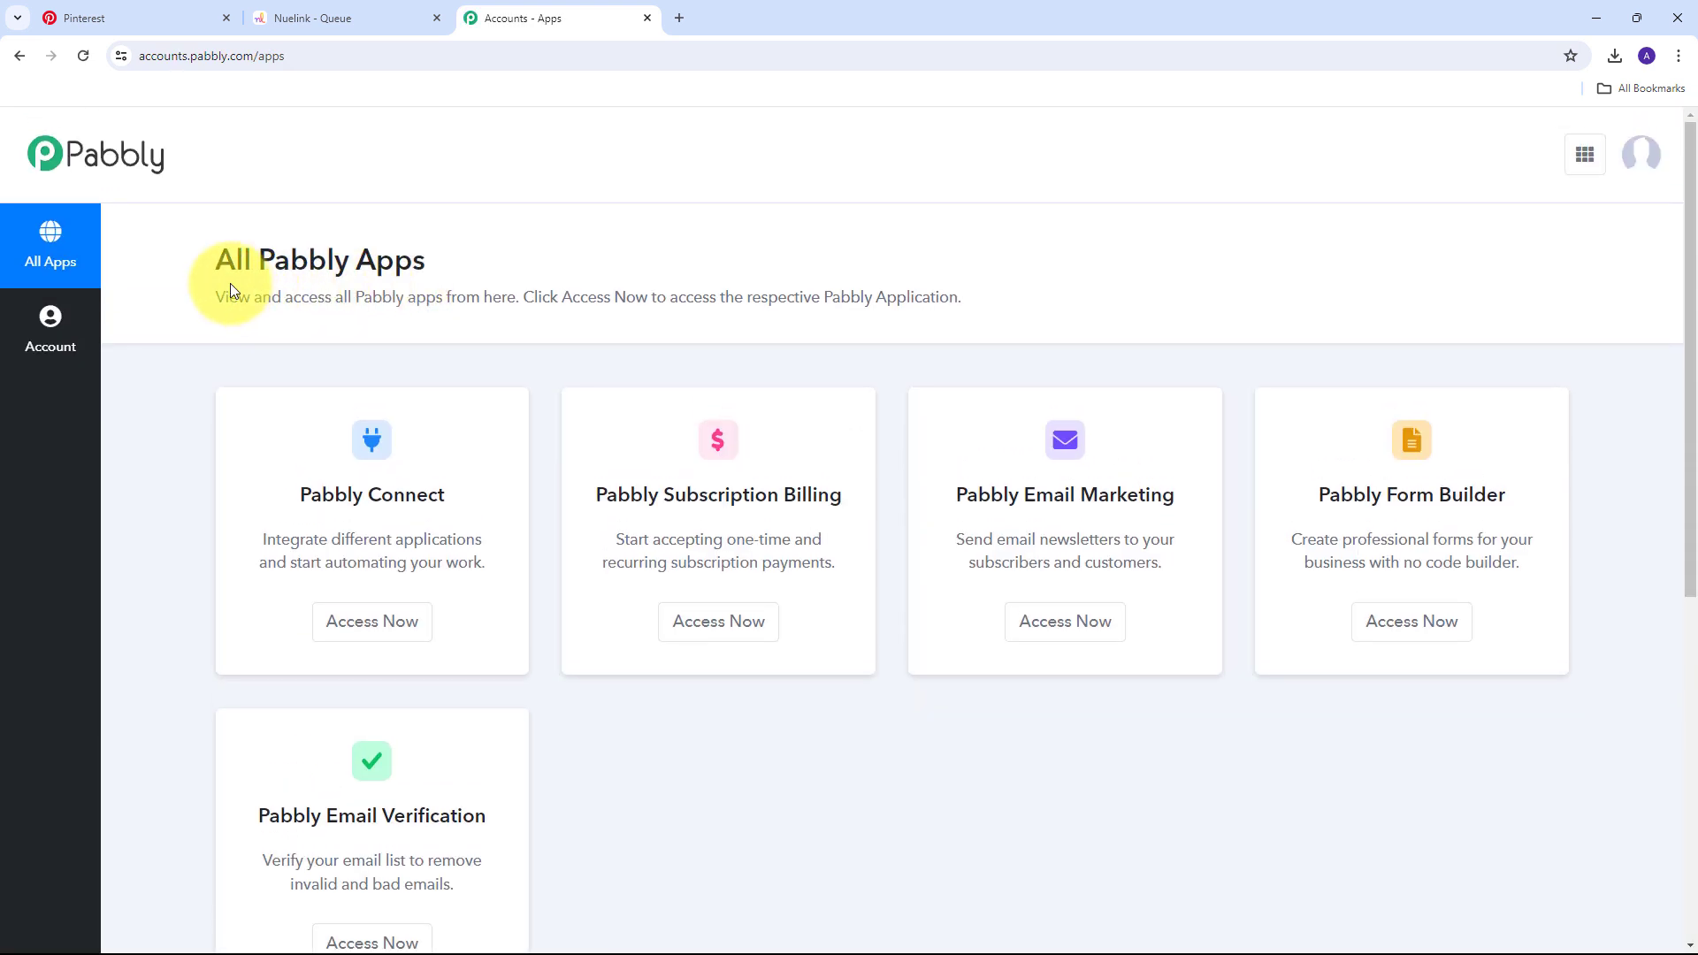
pyautogui.scroll(-1, 250, 470)
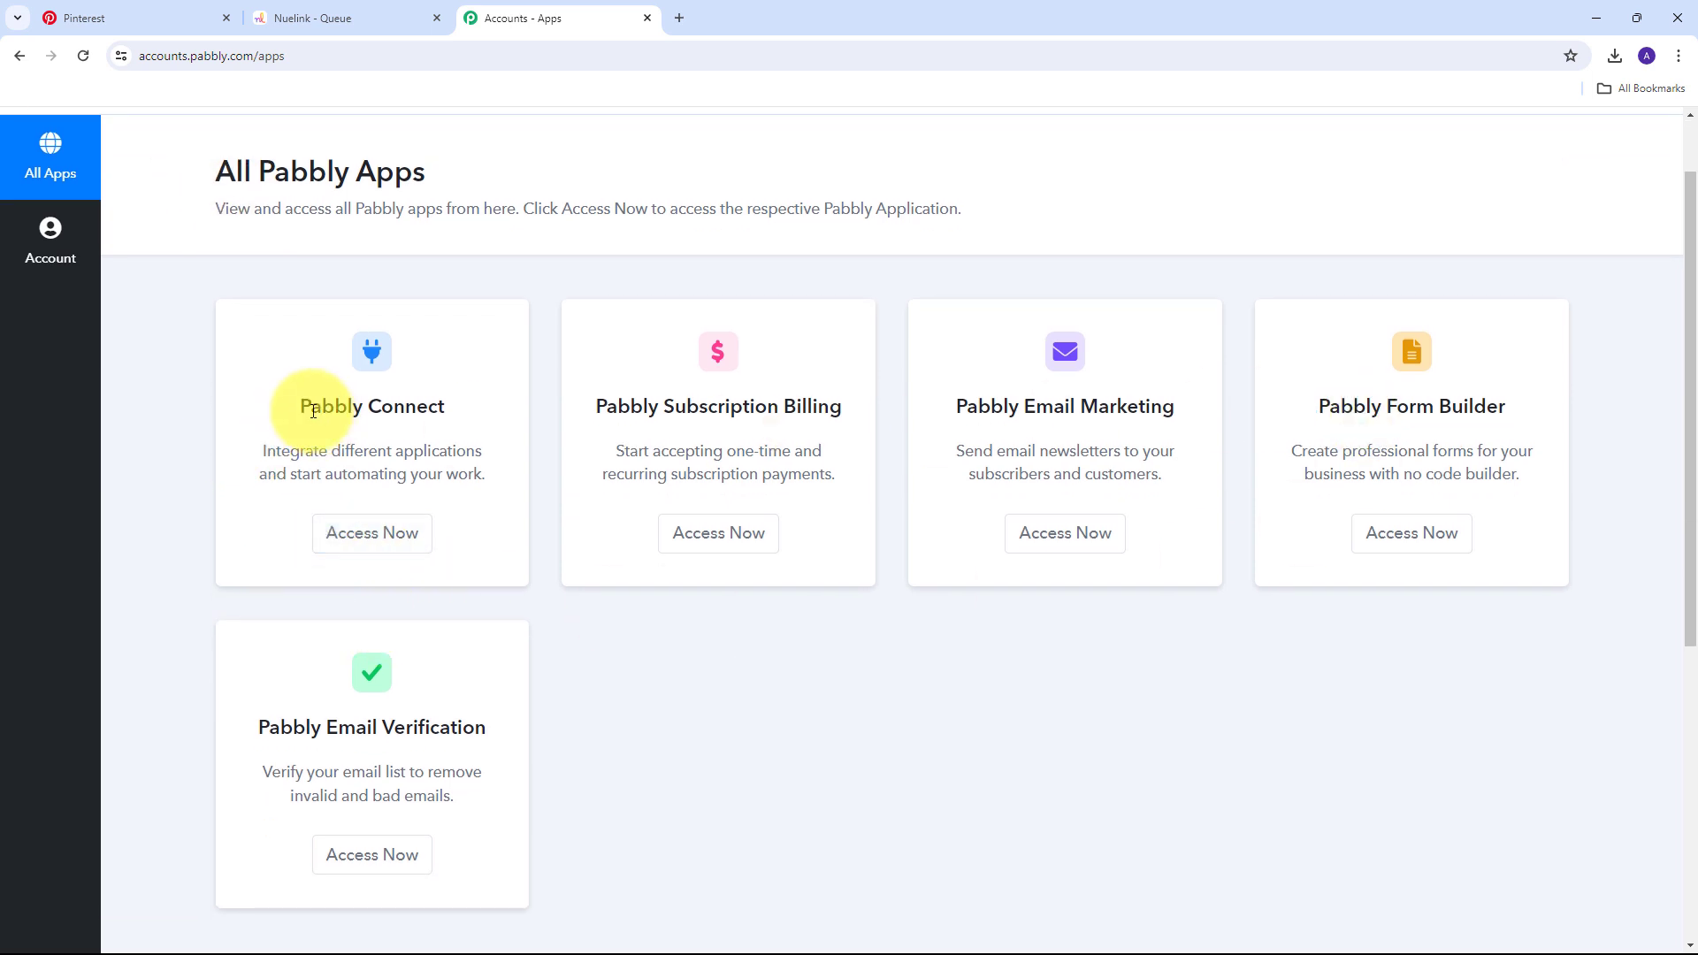
pyautogui.moveTo(303, 406); pyautogui.dragTo(472, 413)
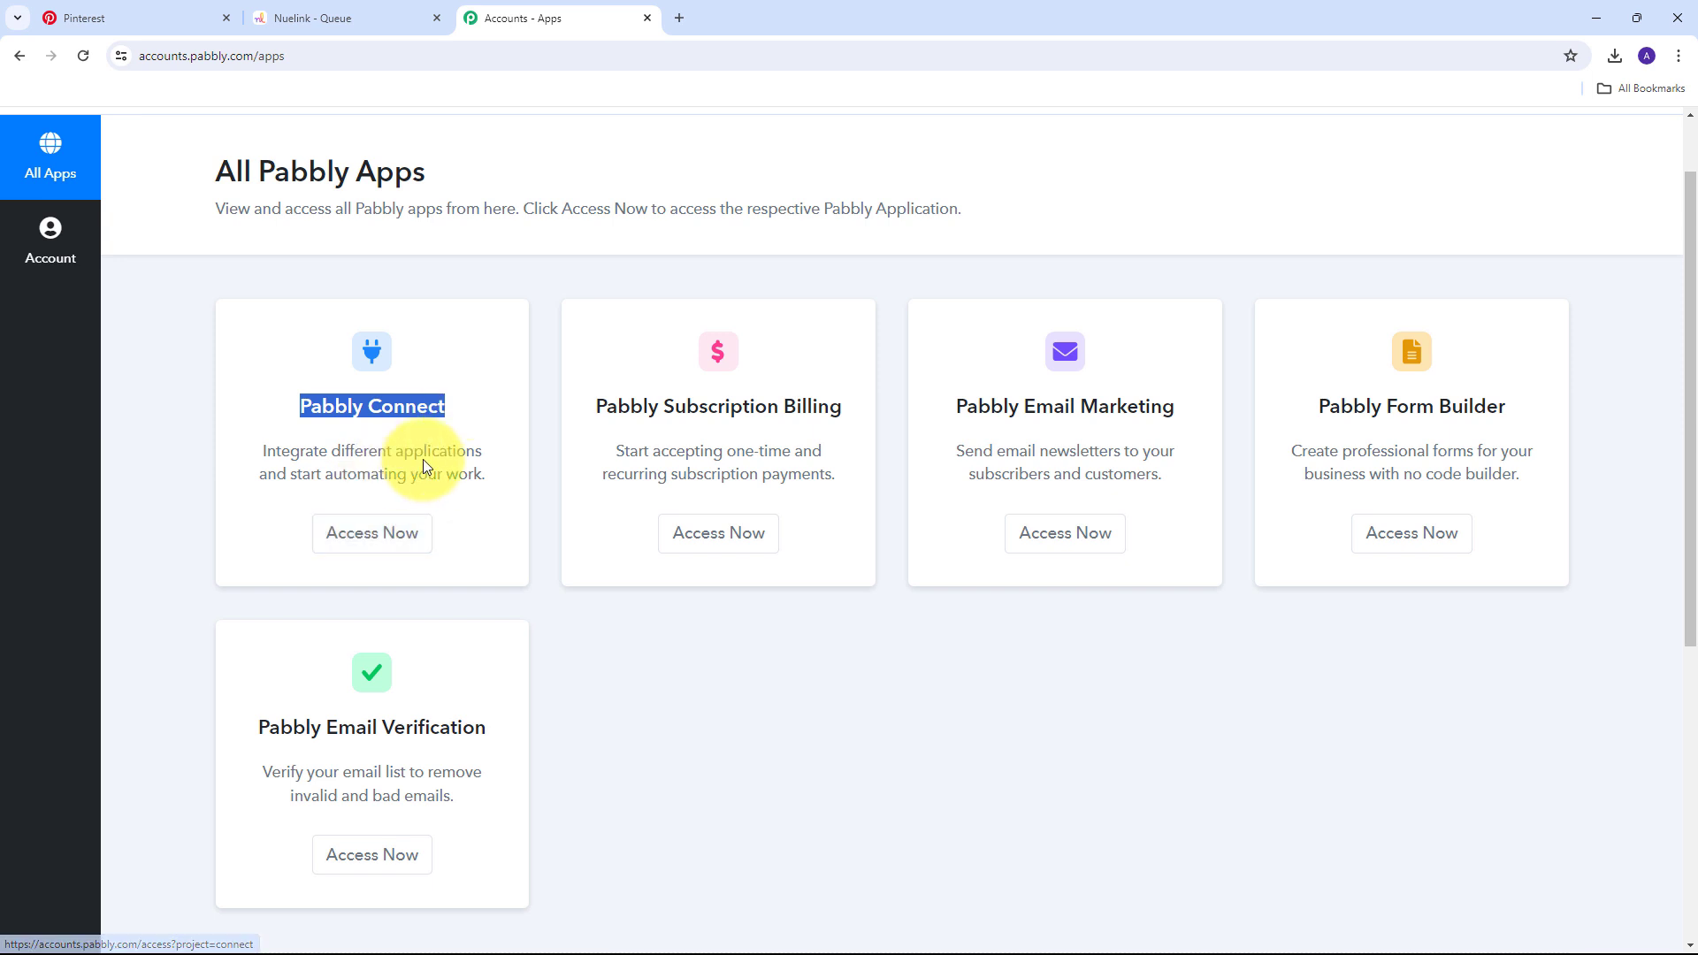
pyautogui.click(366, 546)
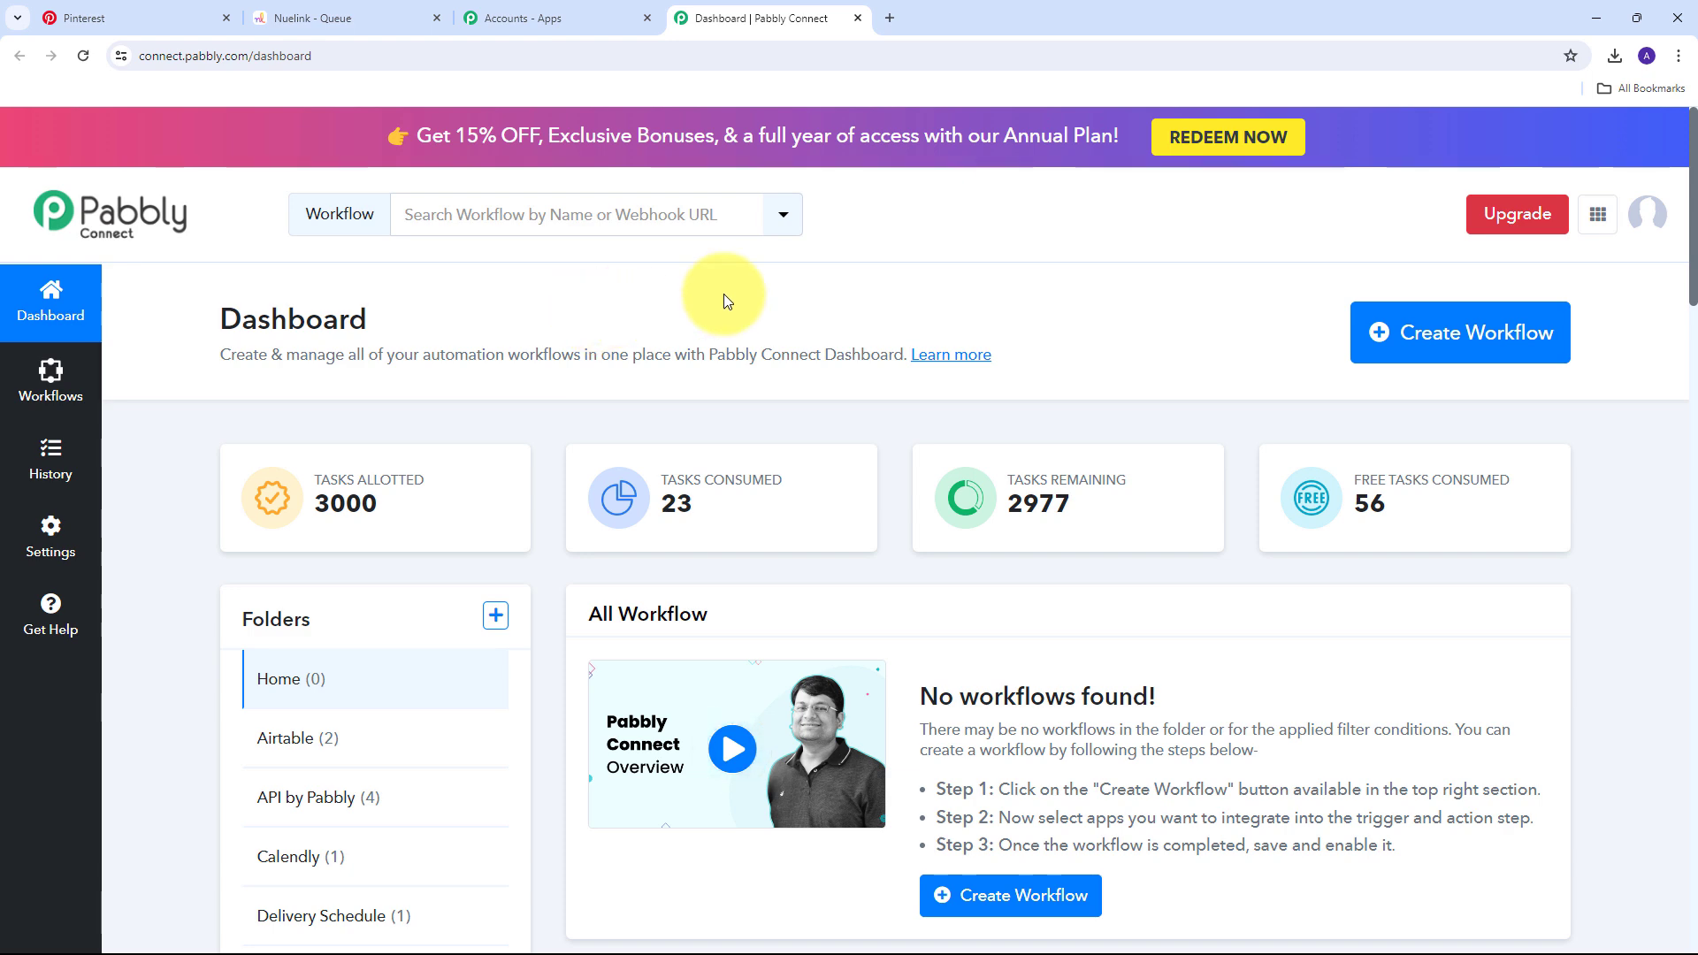
# Create a workflow named "Add Nuelink Collection Posts from Pinterest Pin" in the Home folder.
pyautogui.click(1419, 349)
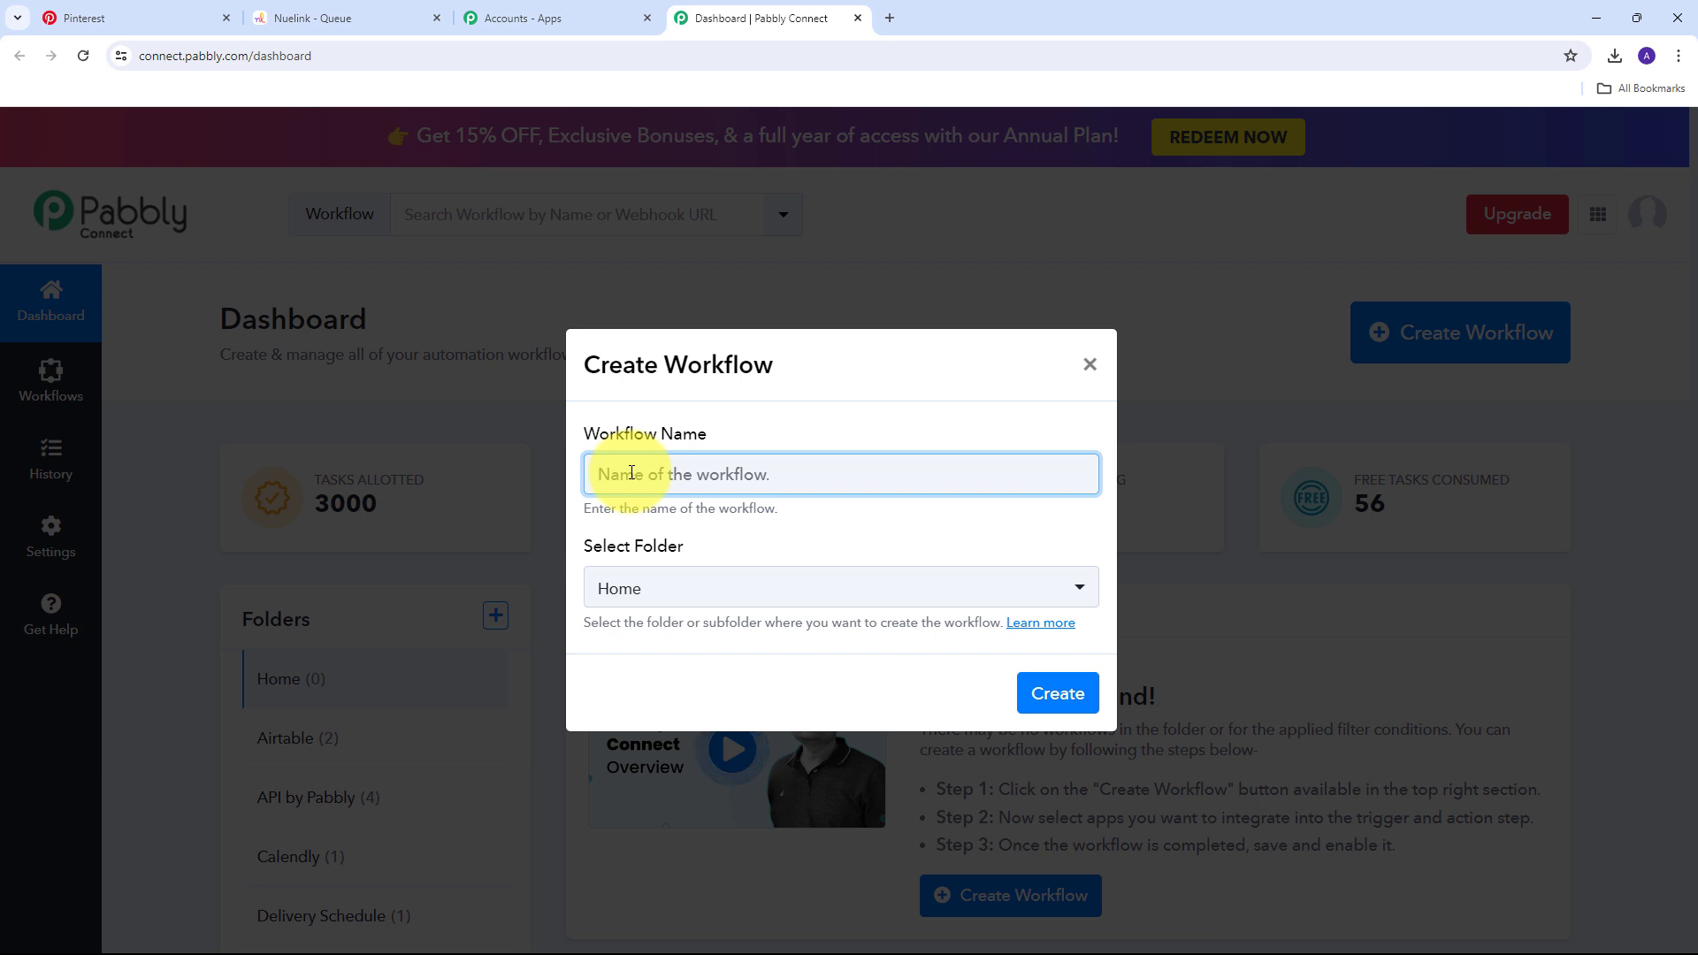
pyautogui.write('Add Nuelink Collection Posts from Pinterest Pin')
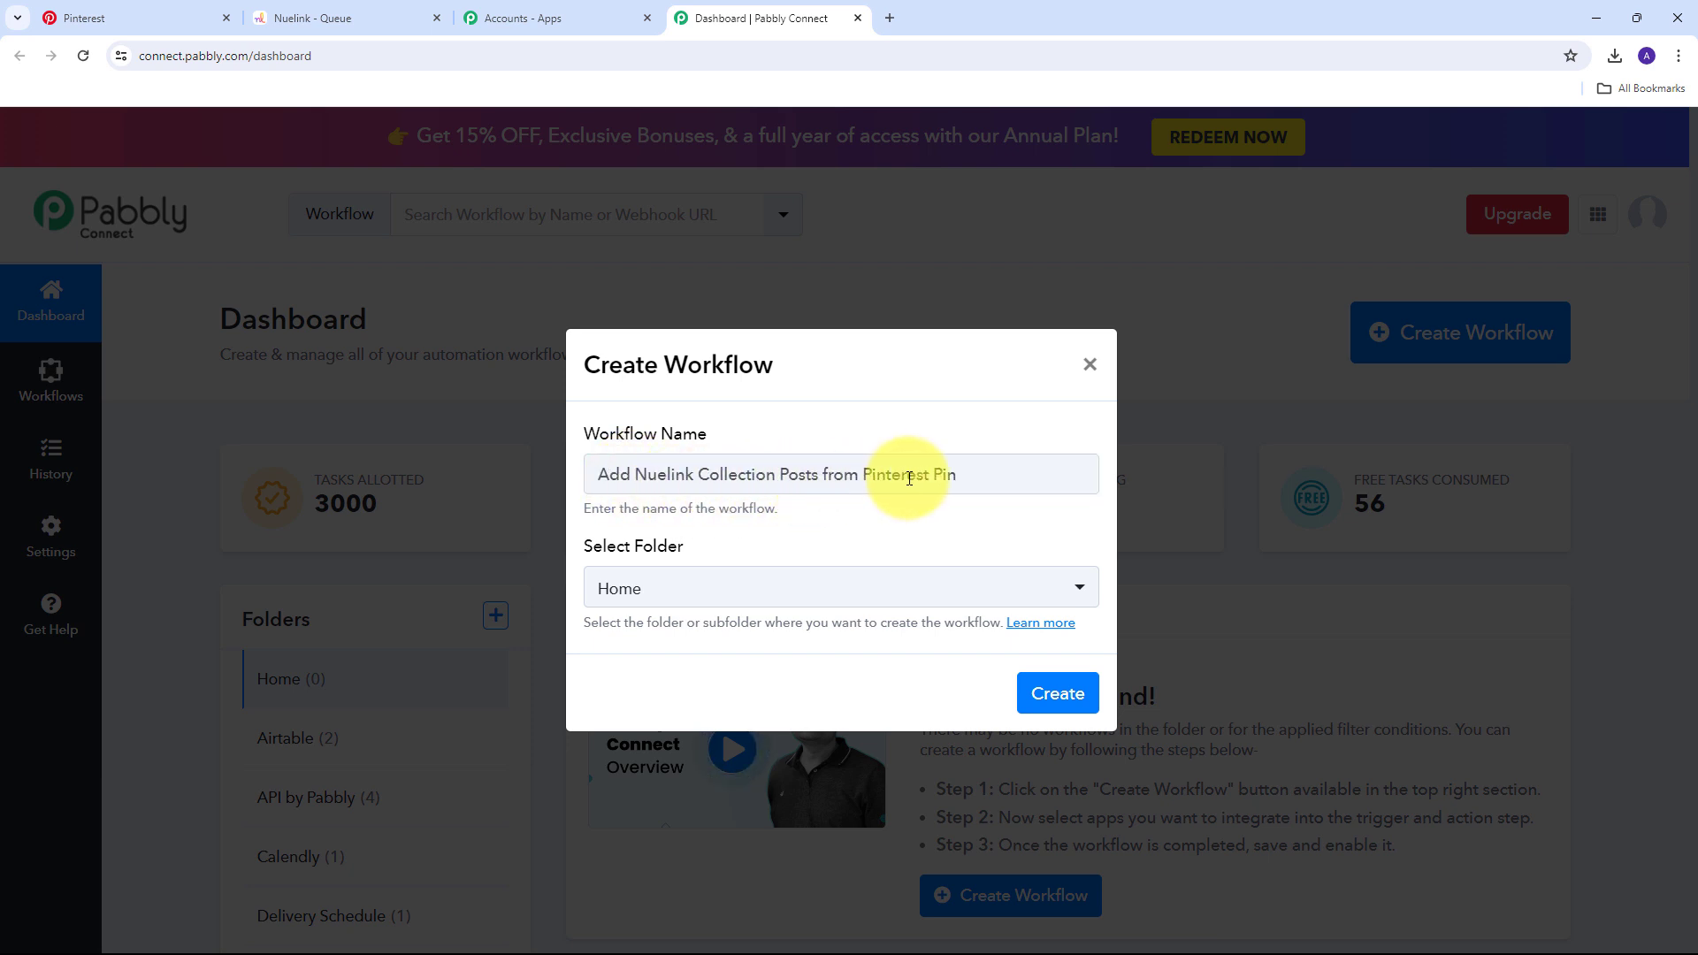
pyautogui.click(1049, 710)
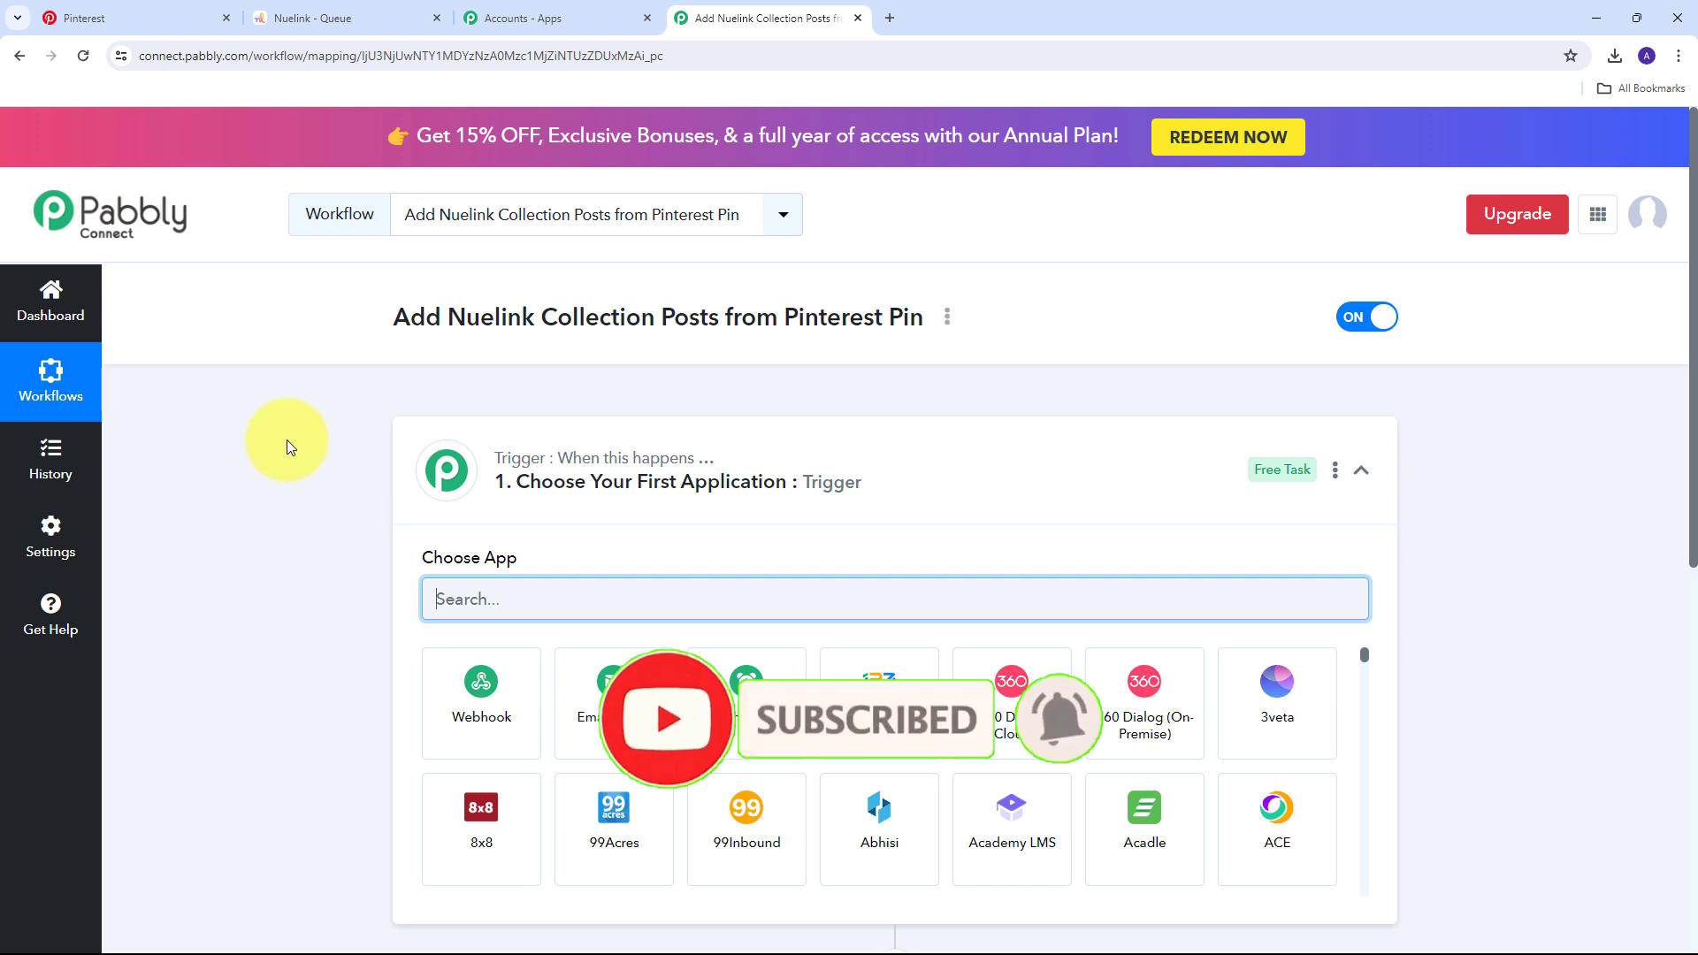
# Set the workflow's trigger app to Pinterest with the trigger event New Pin (For Specific Board).
pyautogui.scroll(-3, 287, 439)
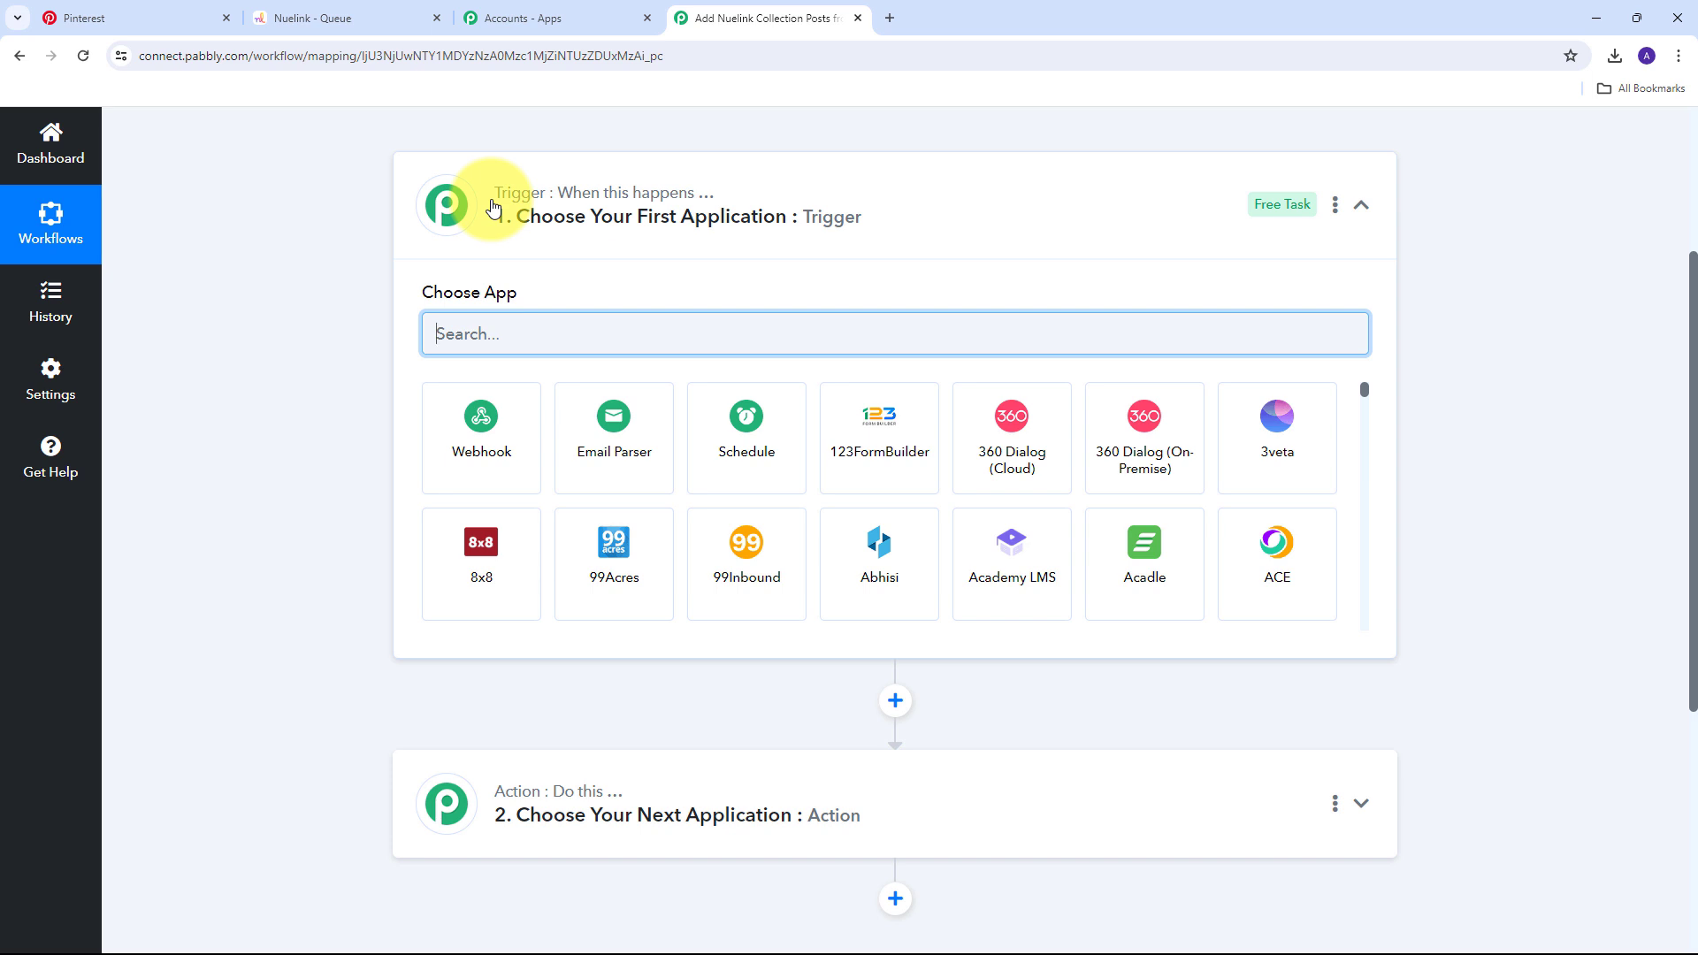
pyautogui.write('Pi')
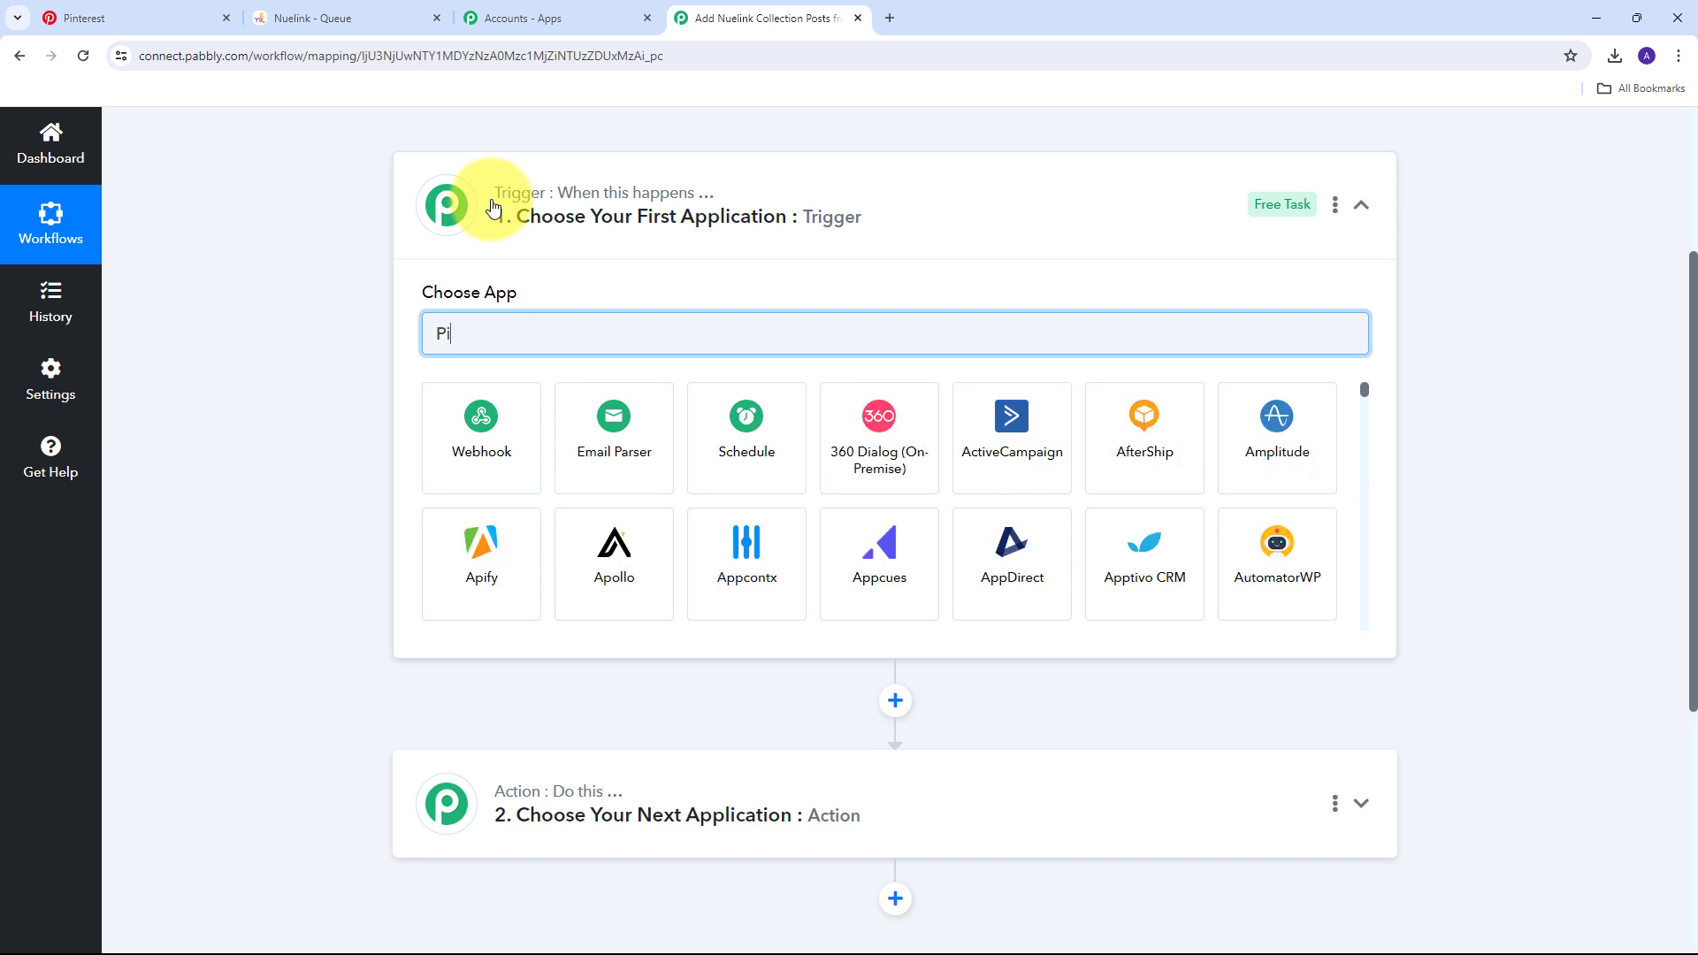
pyautogui.write('nterest')
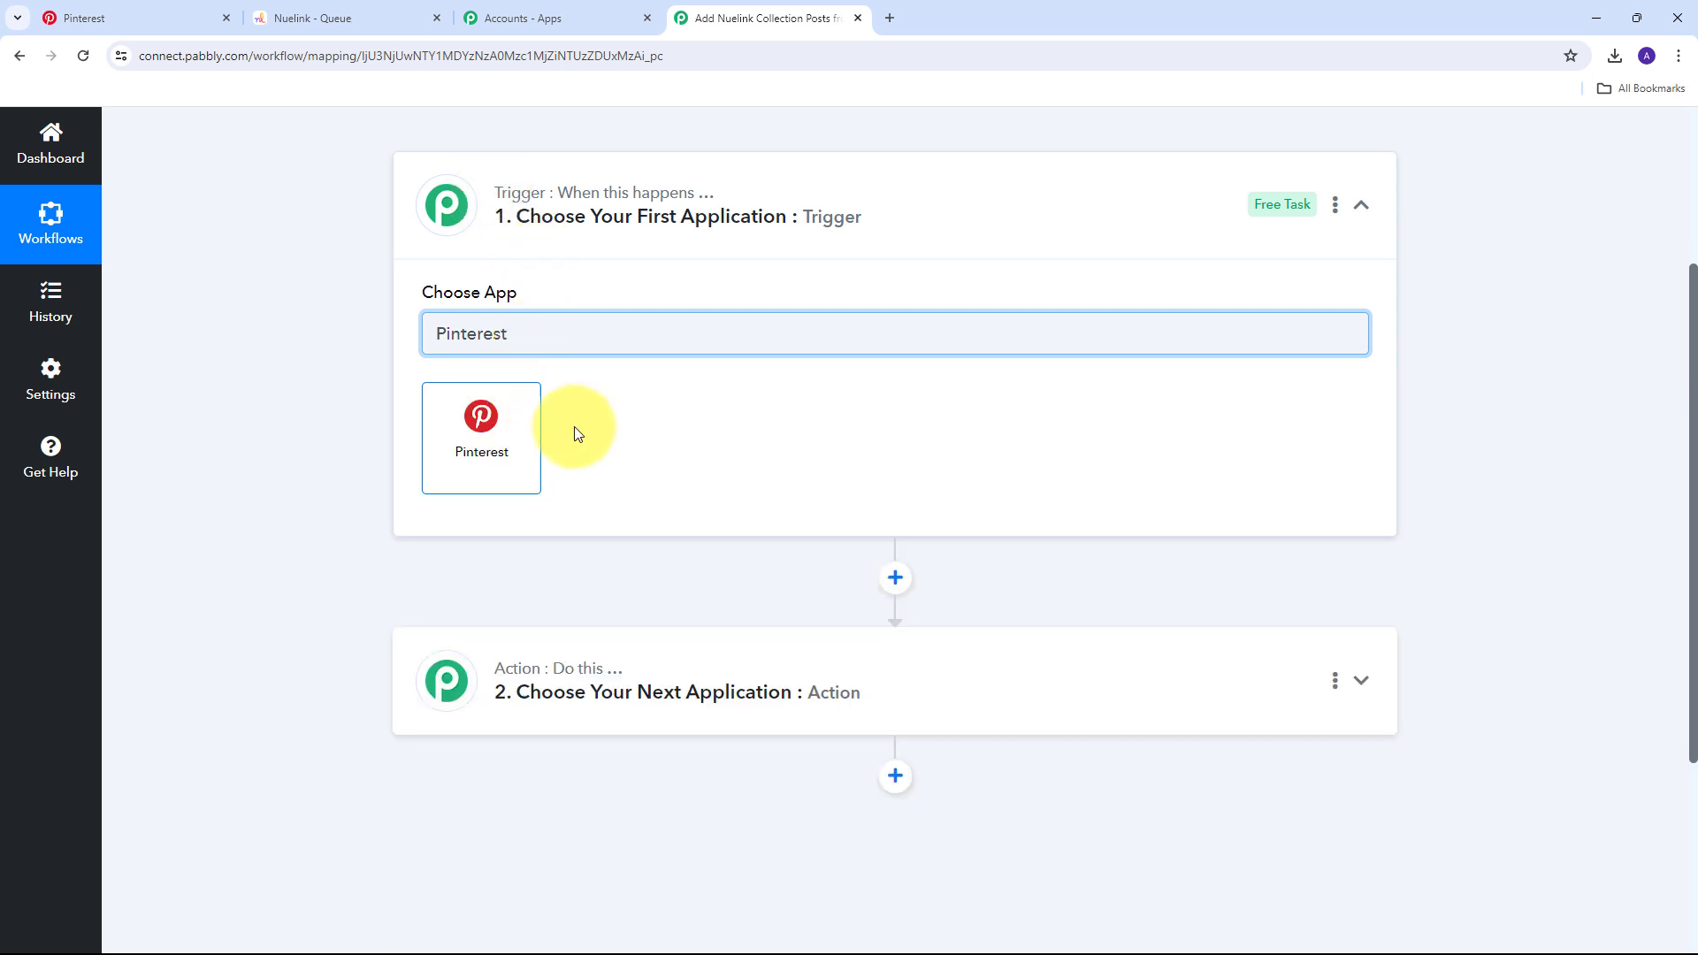
pyautogui.click(481, 446)
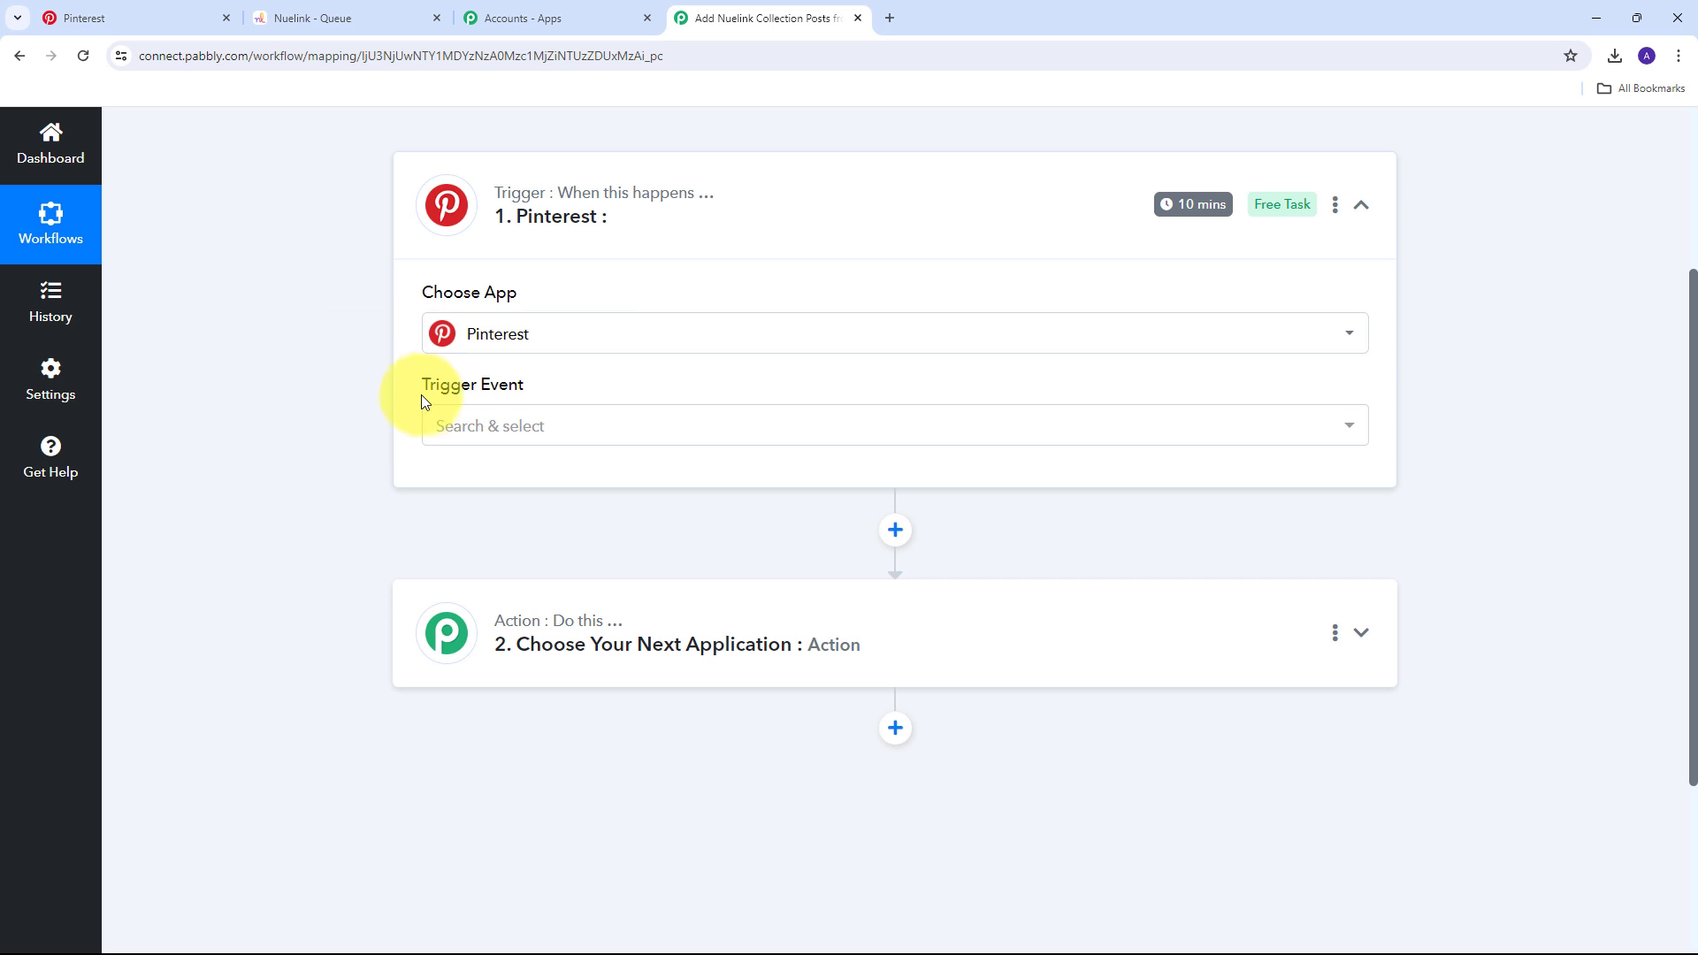
pyautogui.click(931, 433)
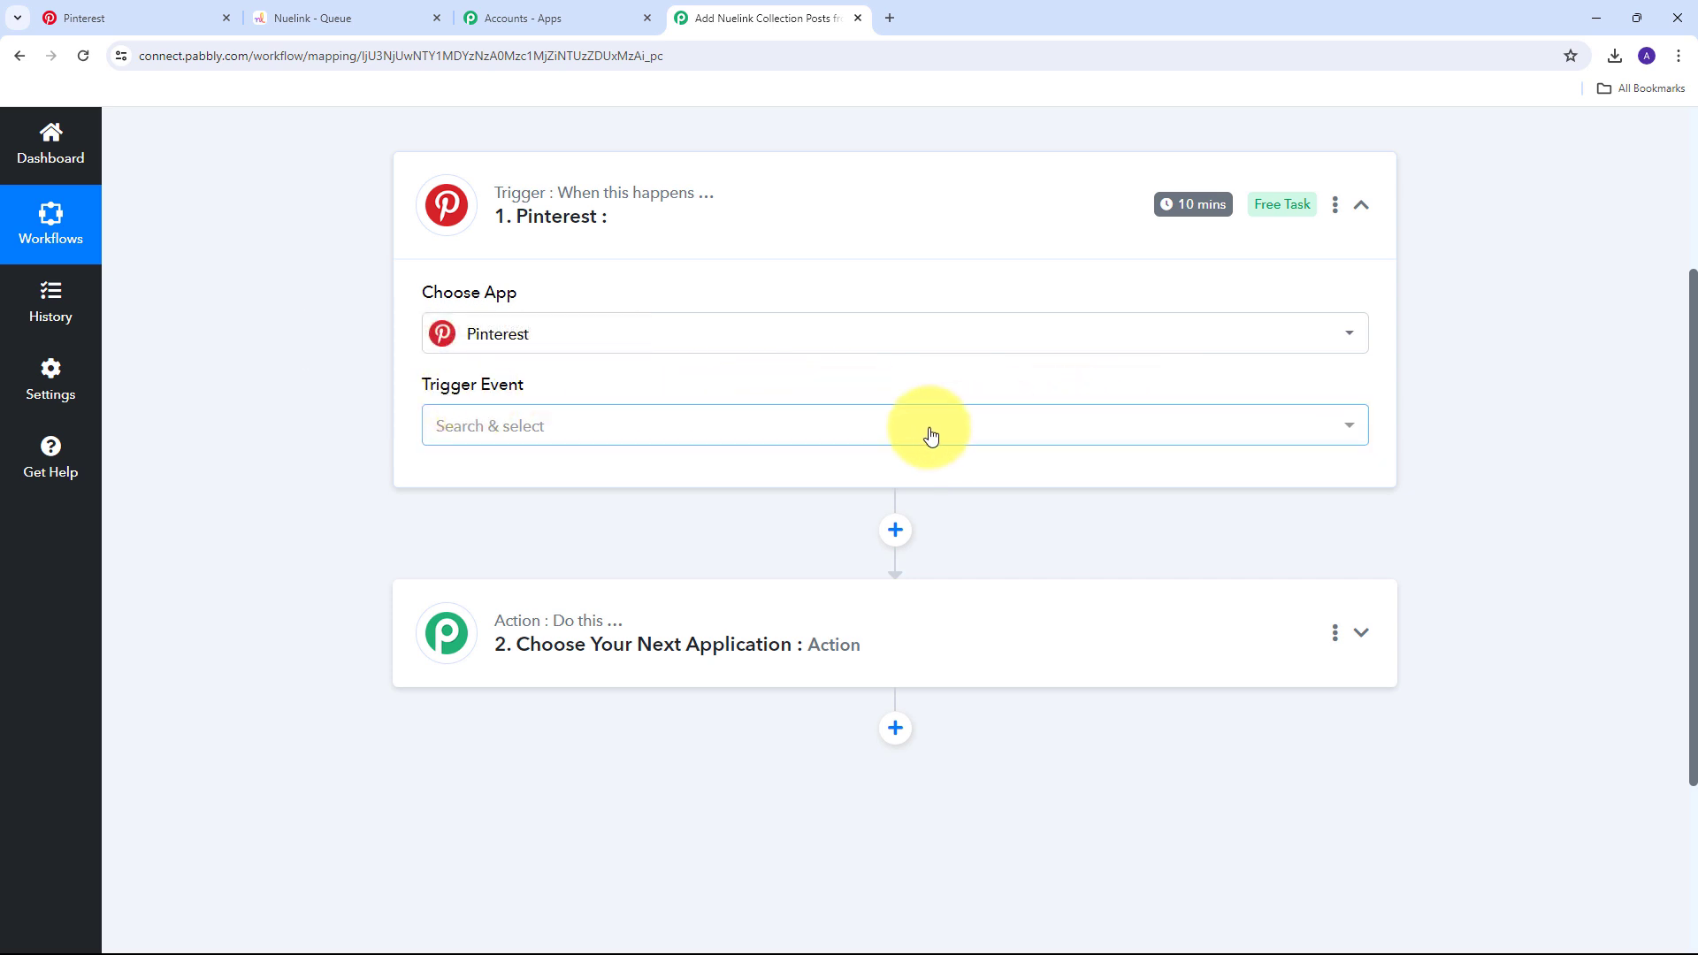
pyautogui.click(827, 430)
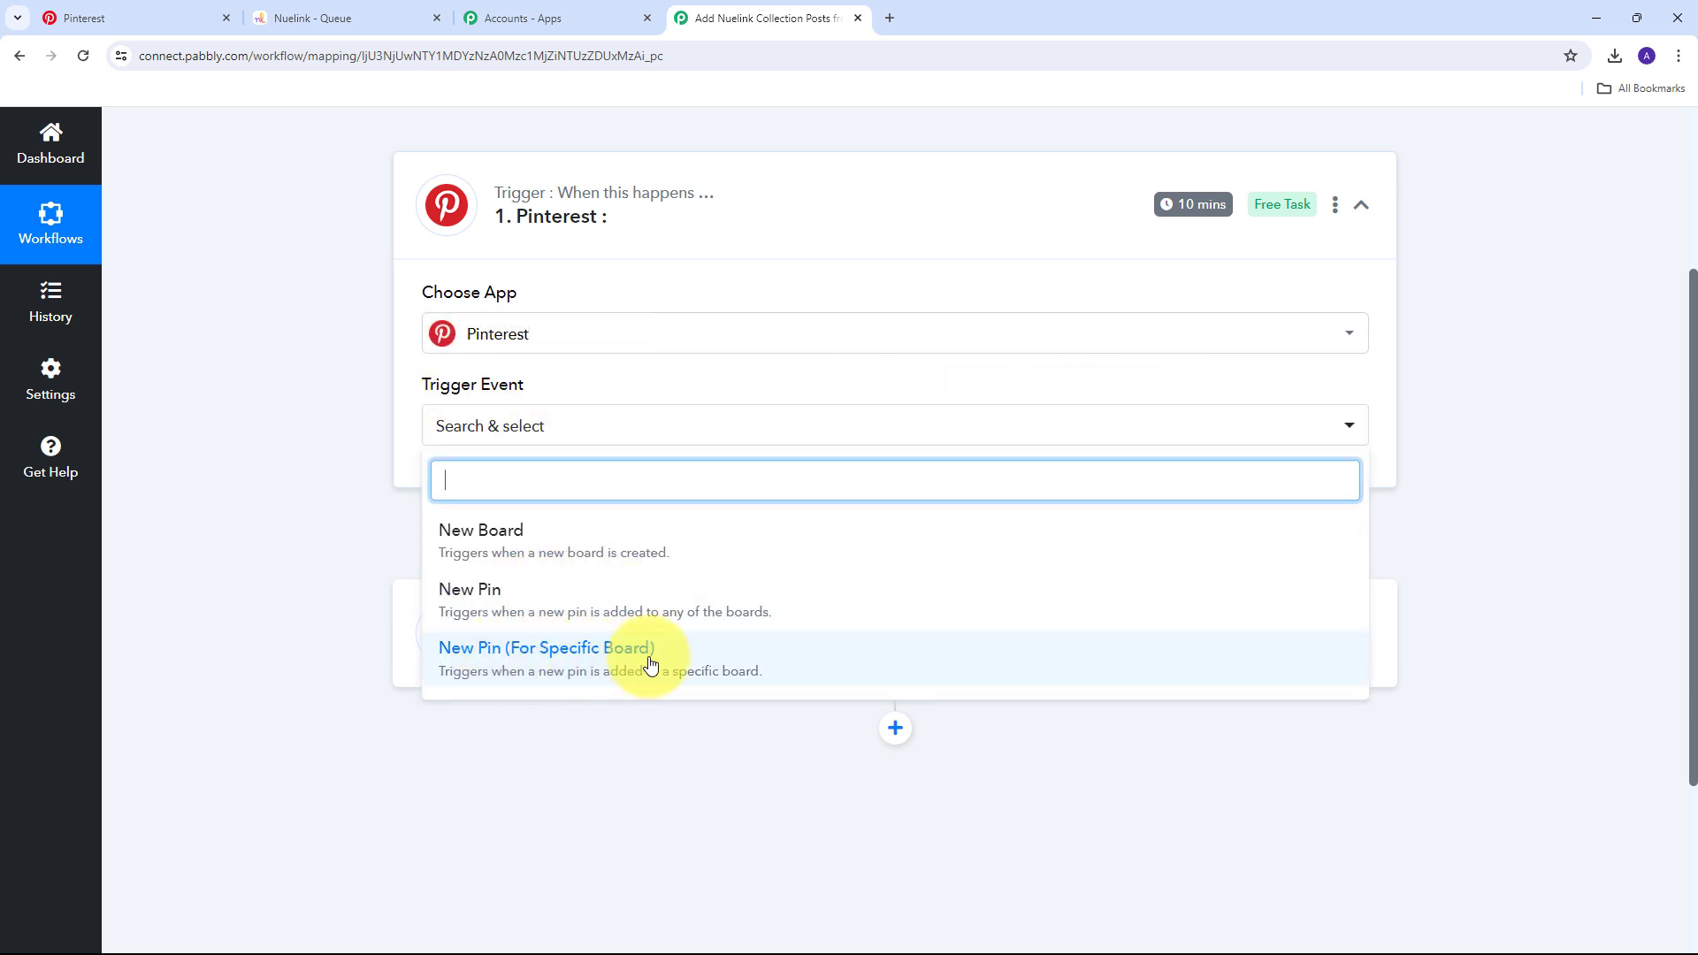
pyautogui.click(575, 668)
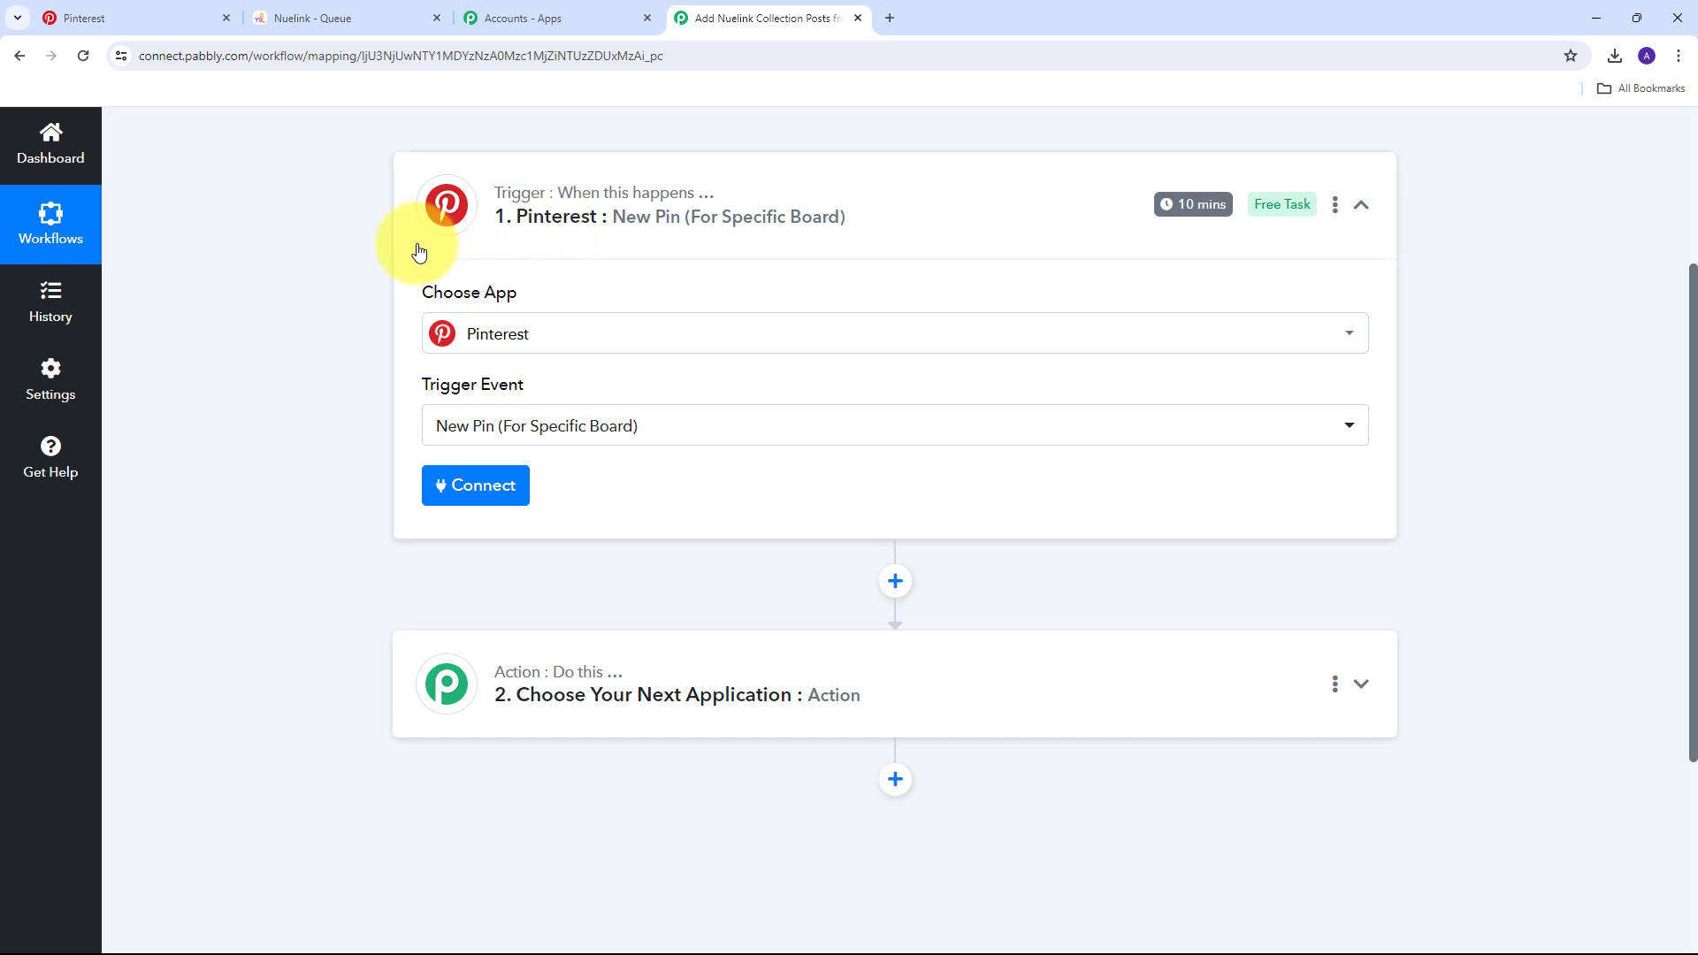
# Add a new Pinterest connection named Pinterest #8 for the trigger and give Pabbly Connect access to the account.
pyautogui.click(467, 494)
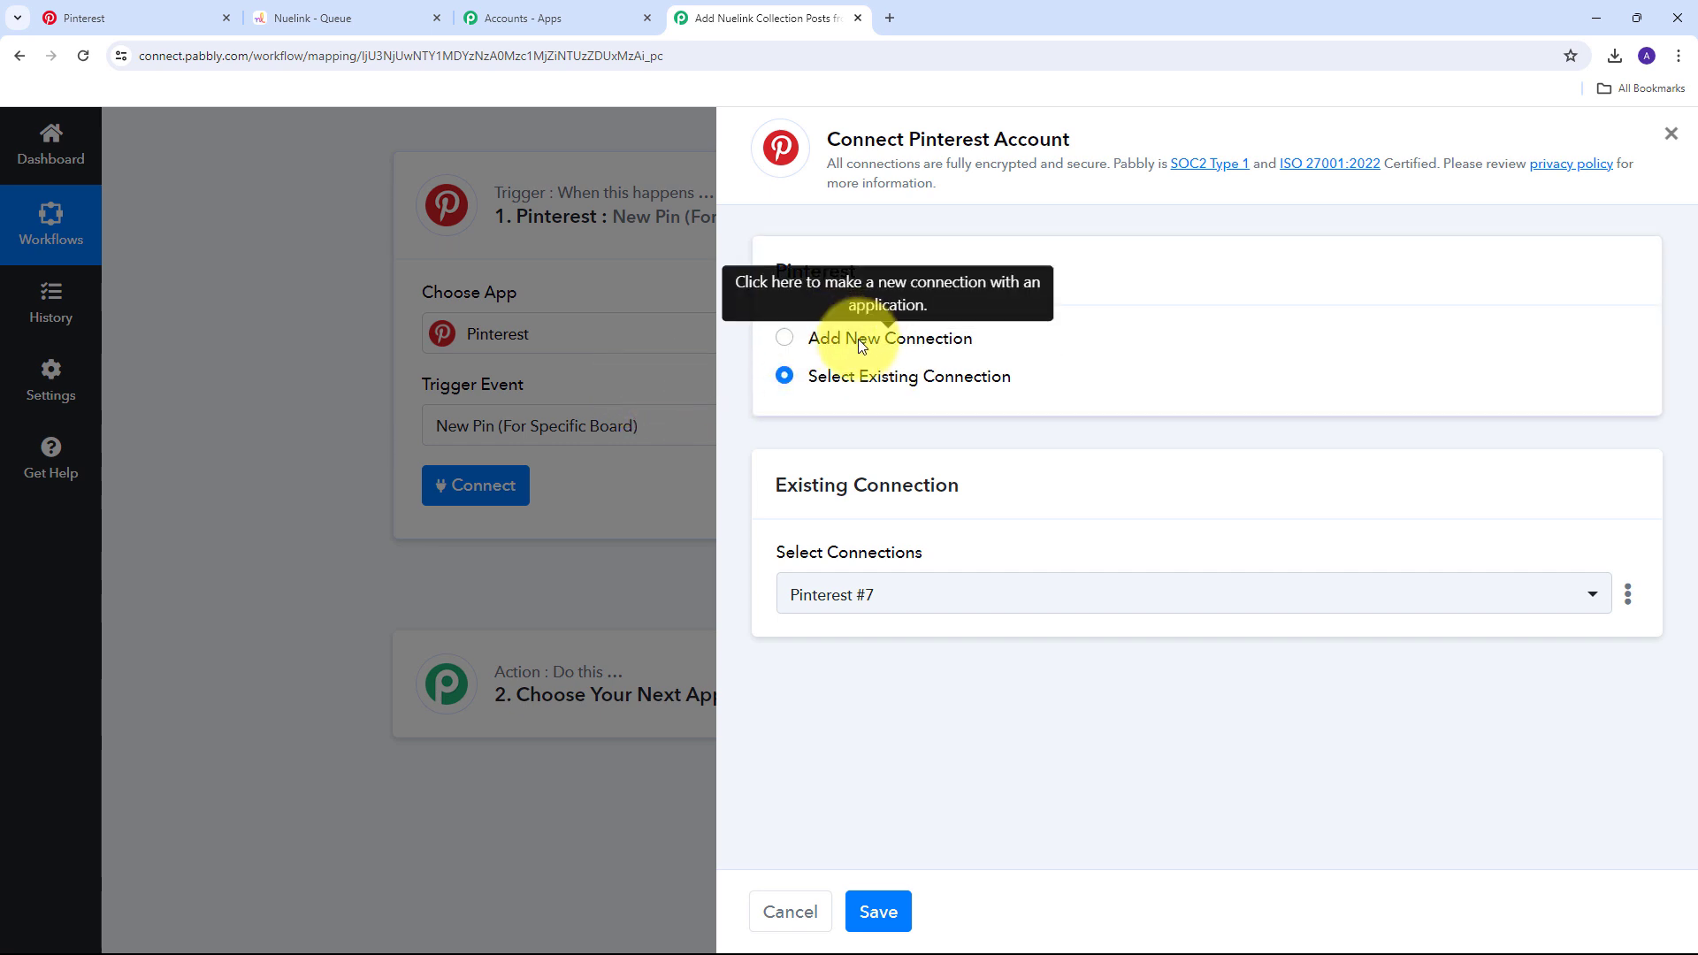
pyautogui.click(856, 341)
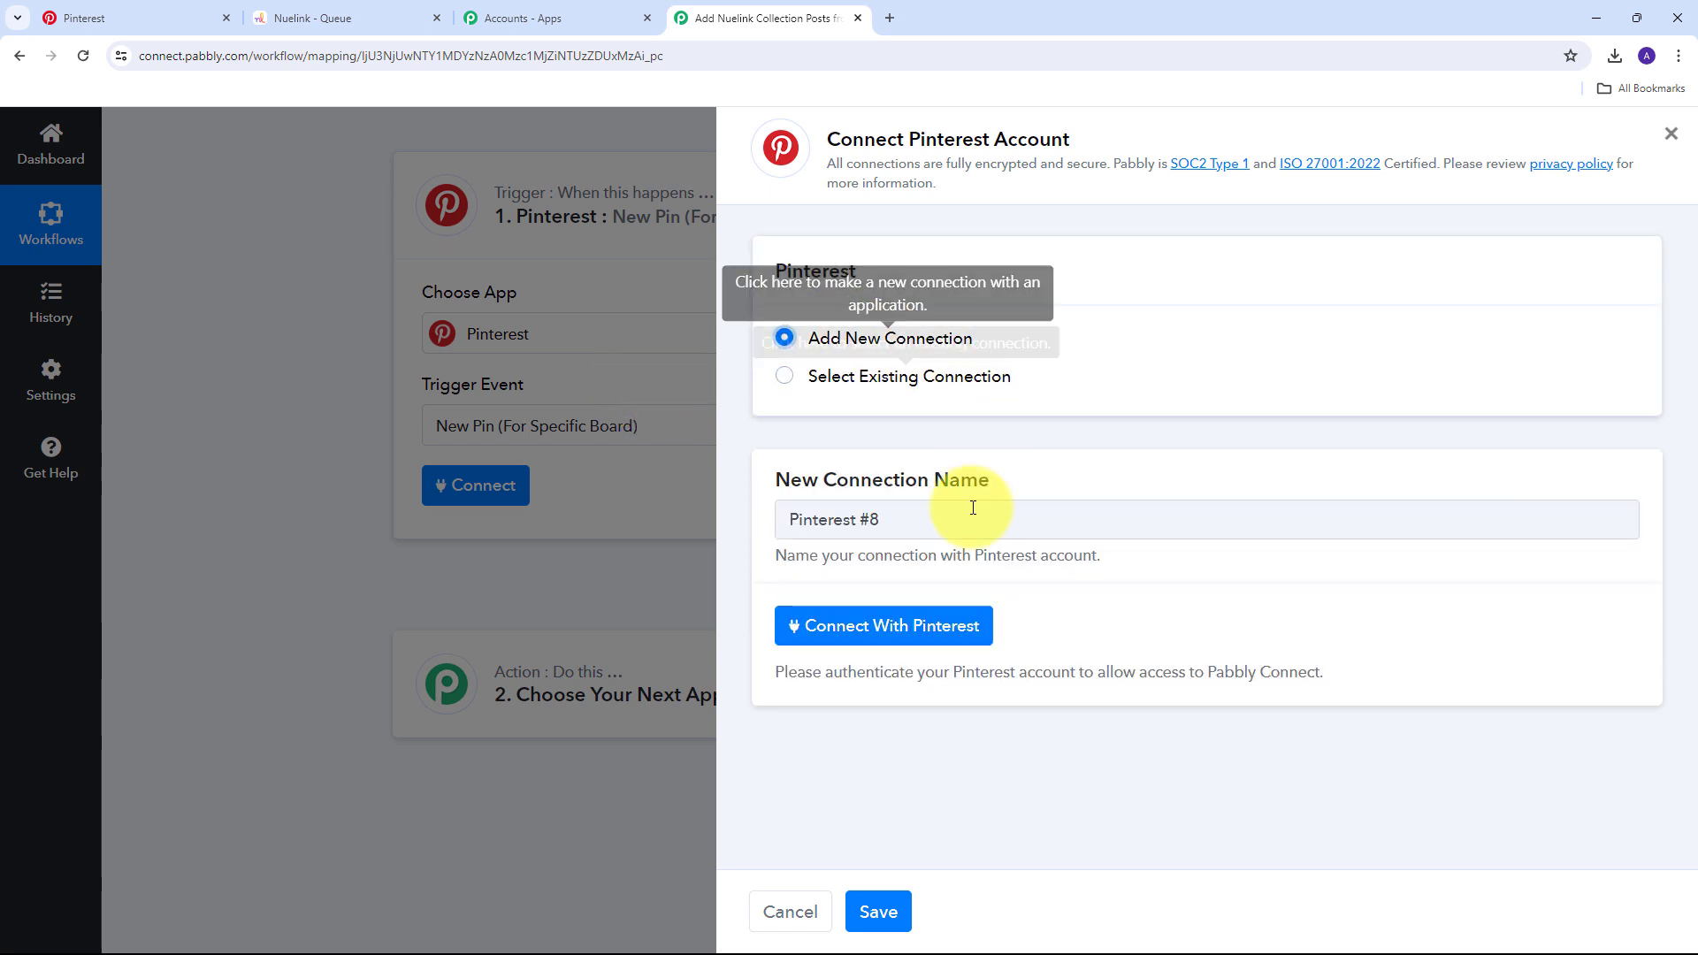
pyautogui.click(869, 628)
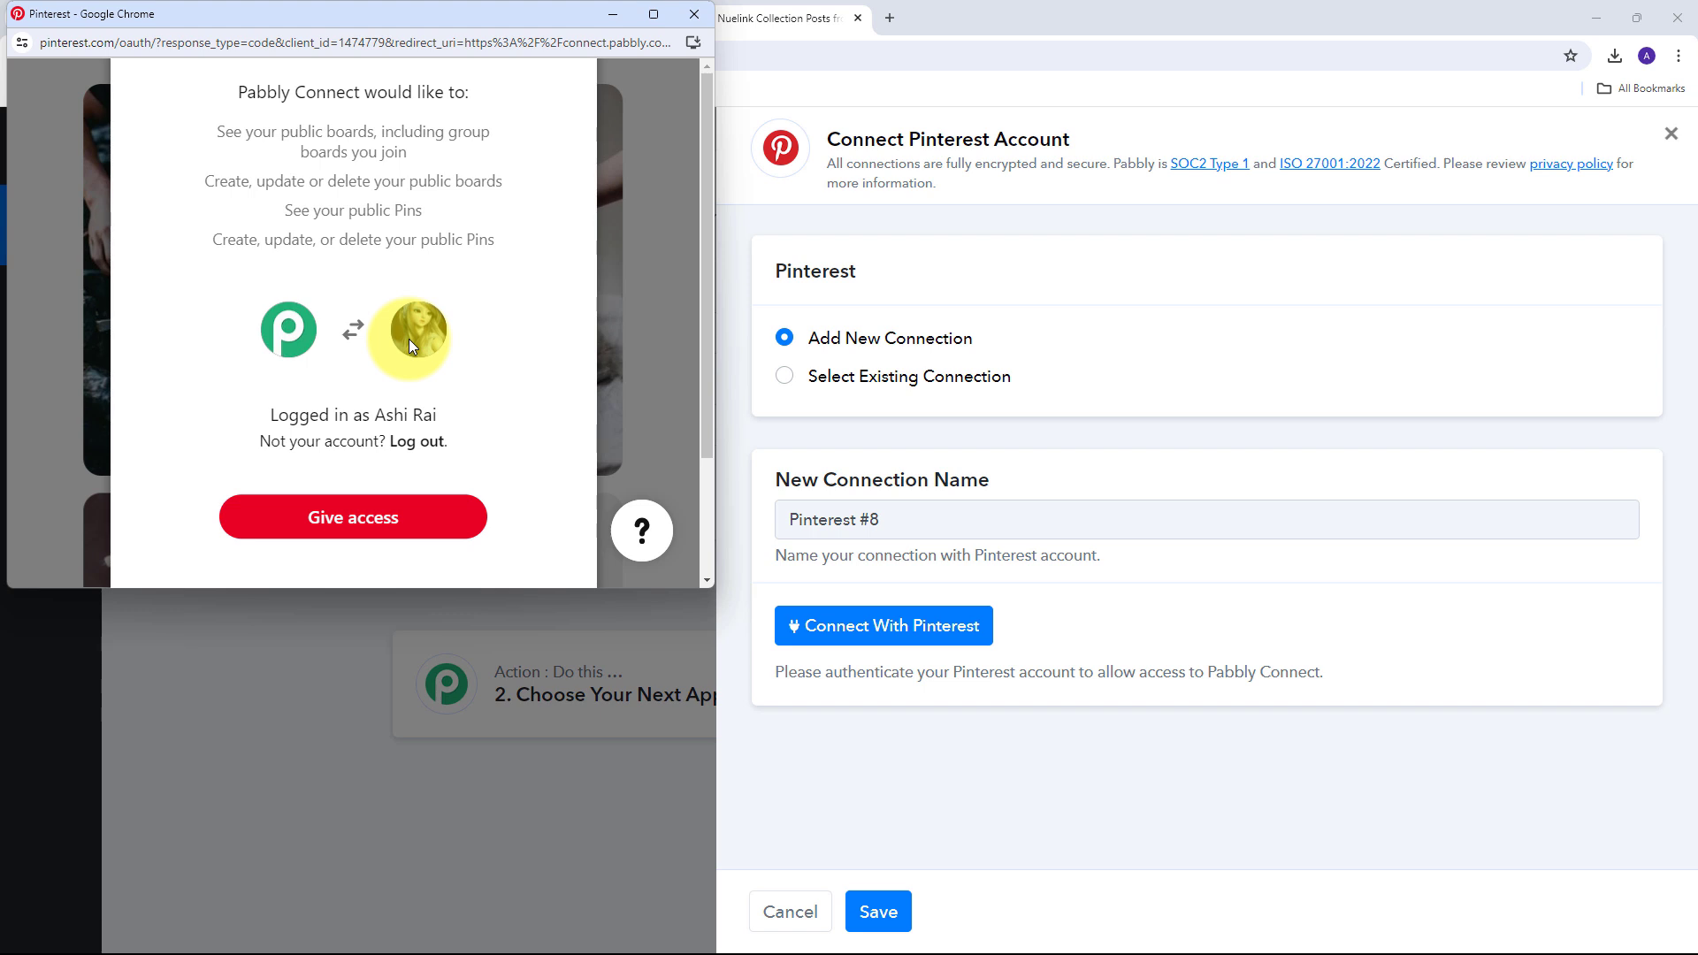
pyautogui.click(358, 515)
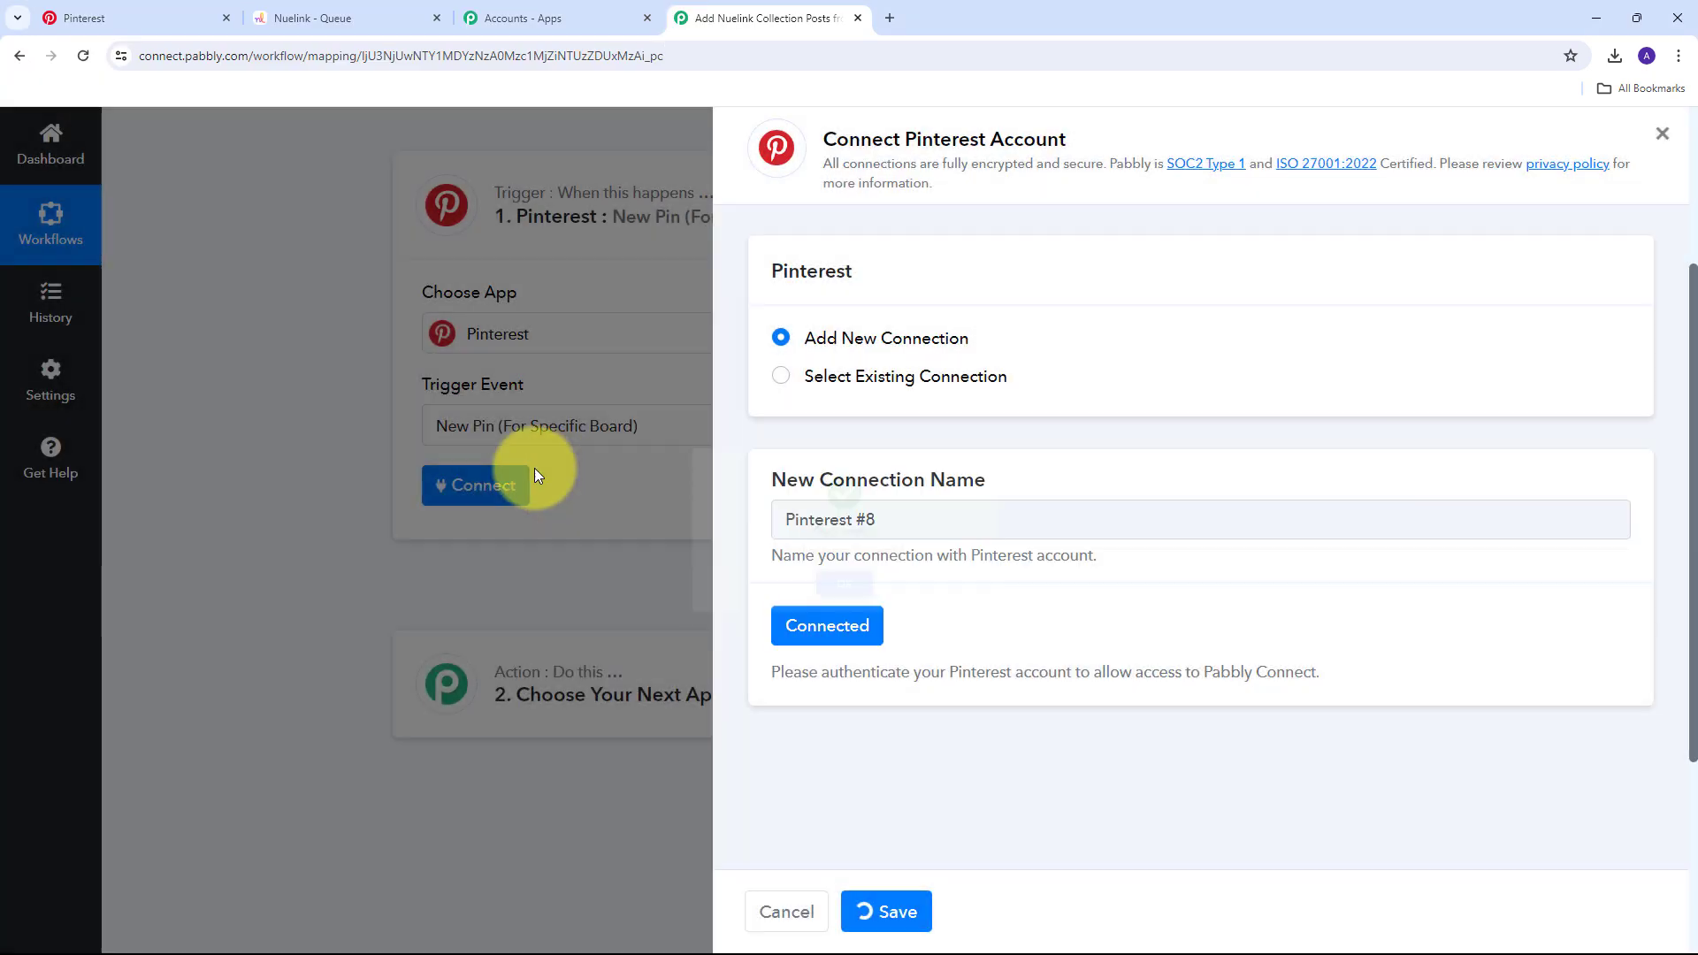
# Switch to Pinterest and look up the Nuelink Posts board among the profile's saved boards.
pyautogui.scroll(-2, 863, 451)
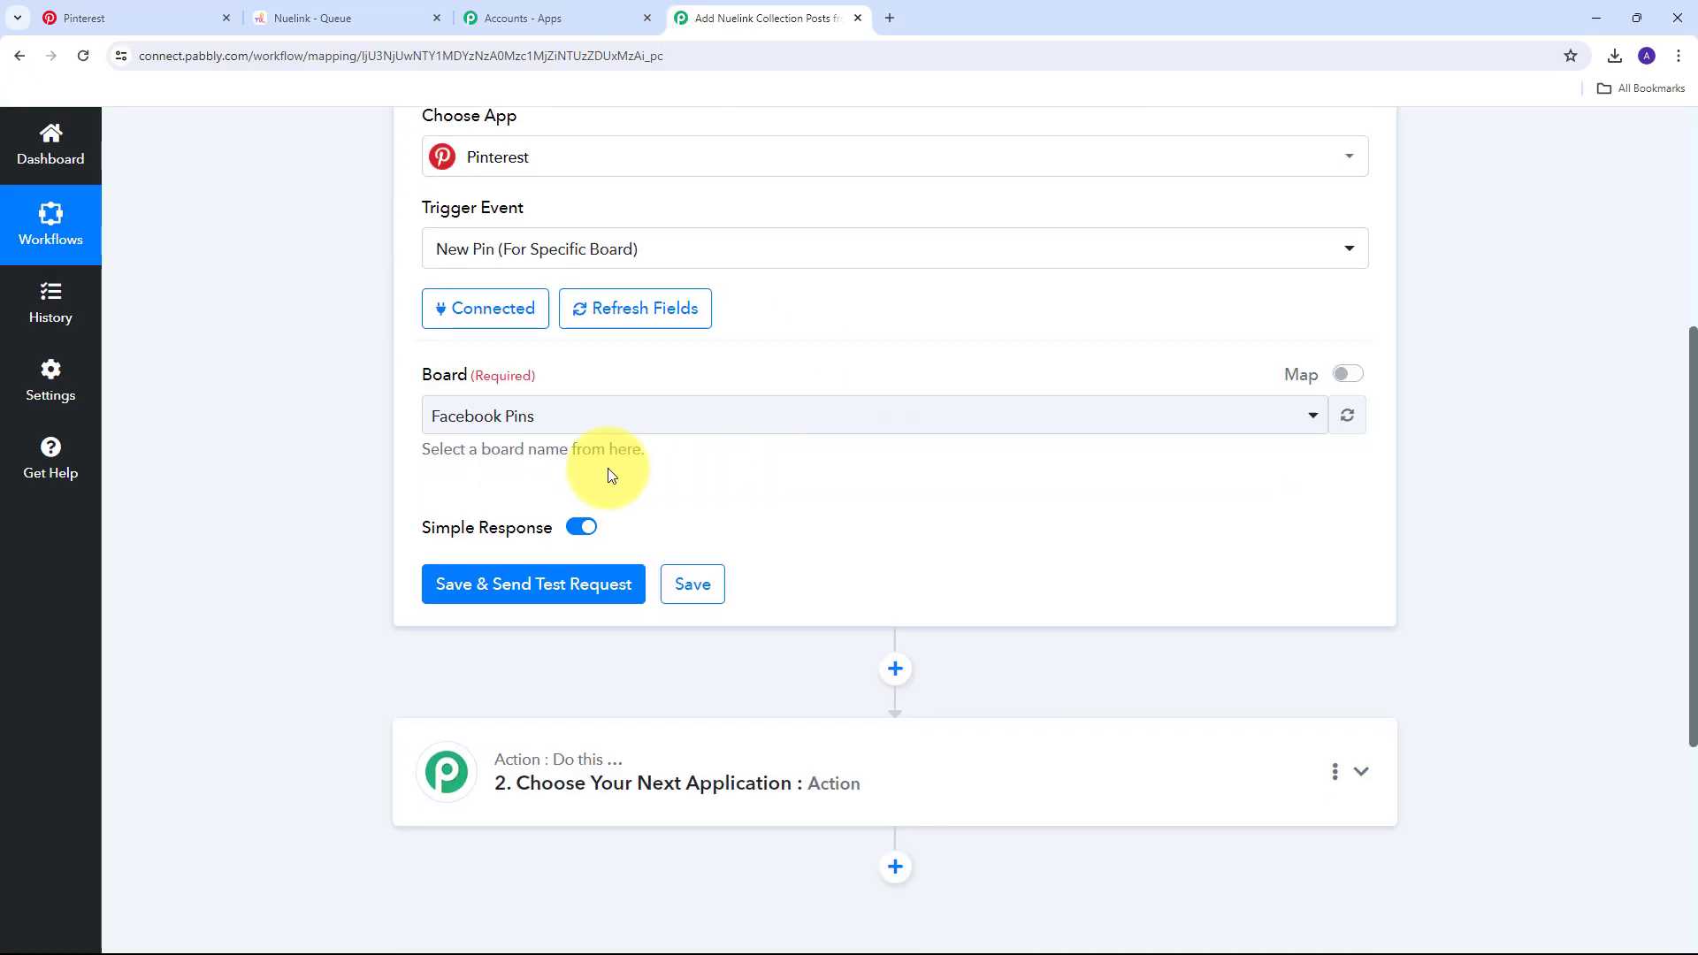
pyautogui.scroll(1, 607, 474)
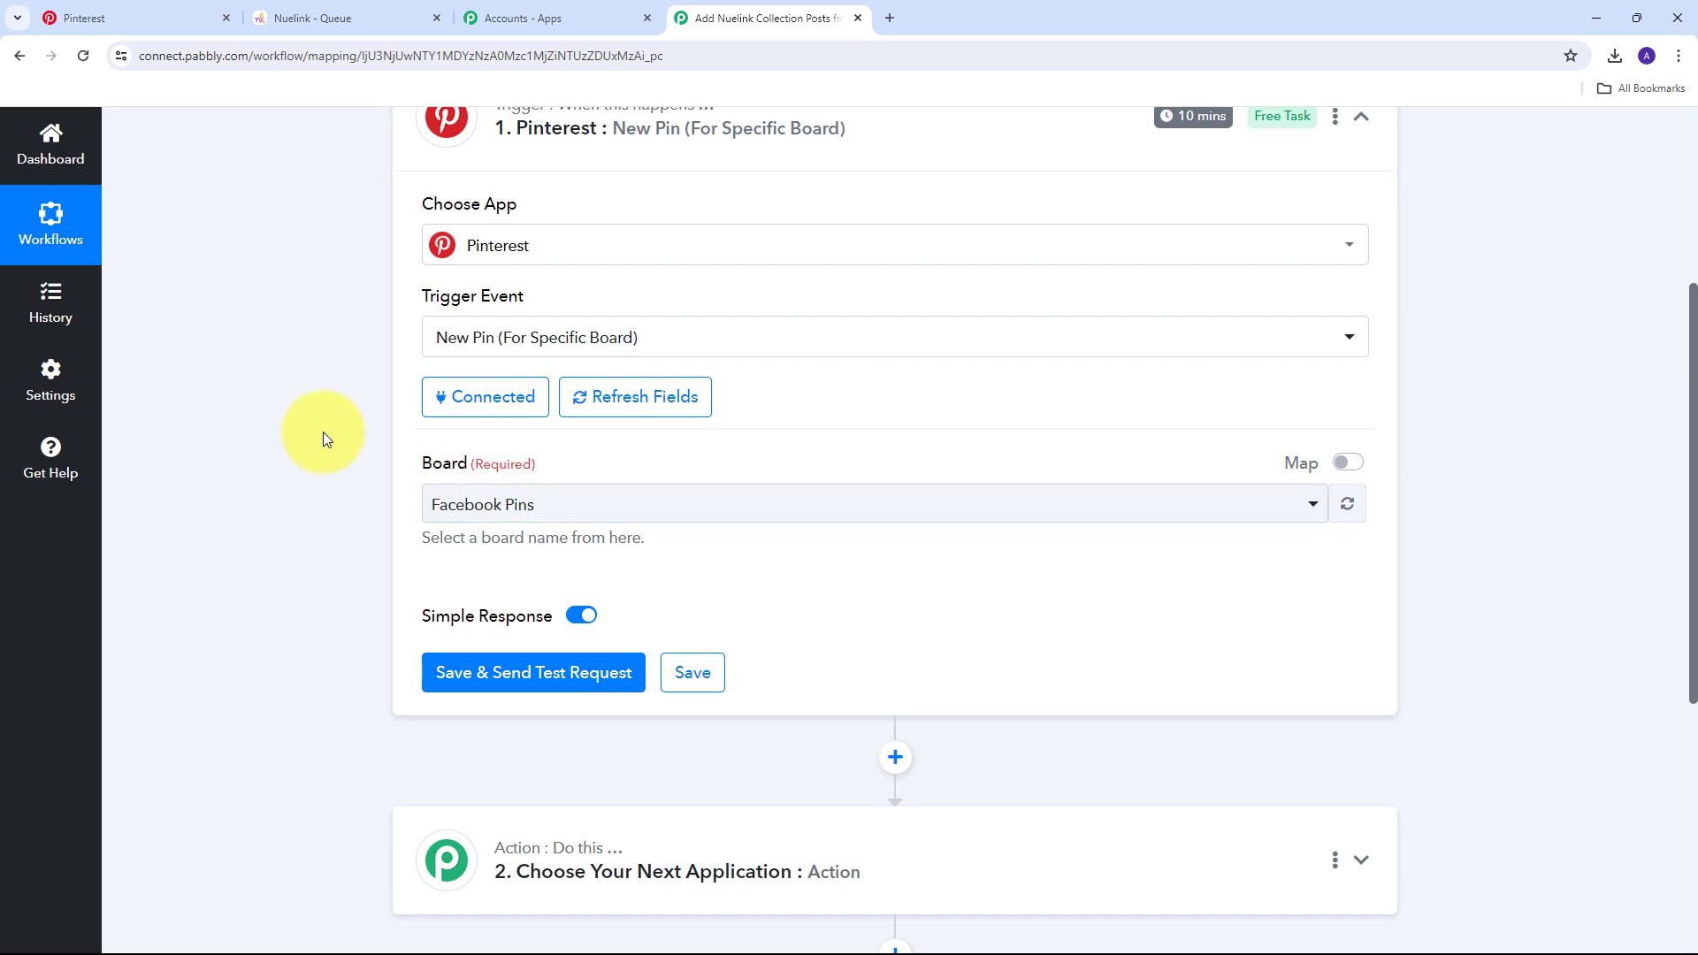
pyautogui.click(57, 15)
pyautogui.click(20, 56)
pyautogui.scroll(-3, 629, 355)
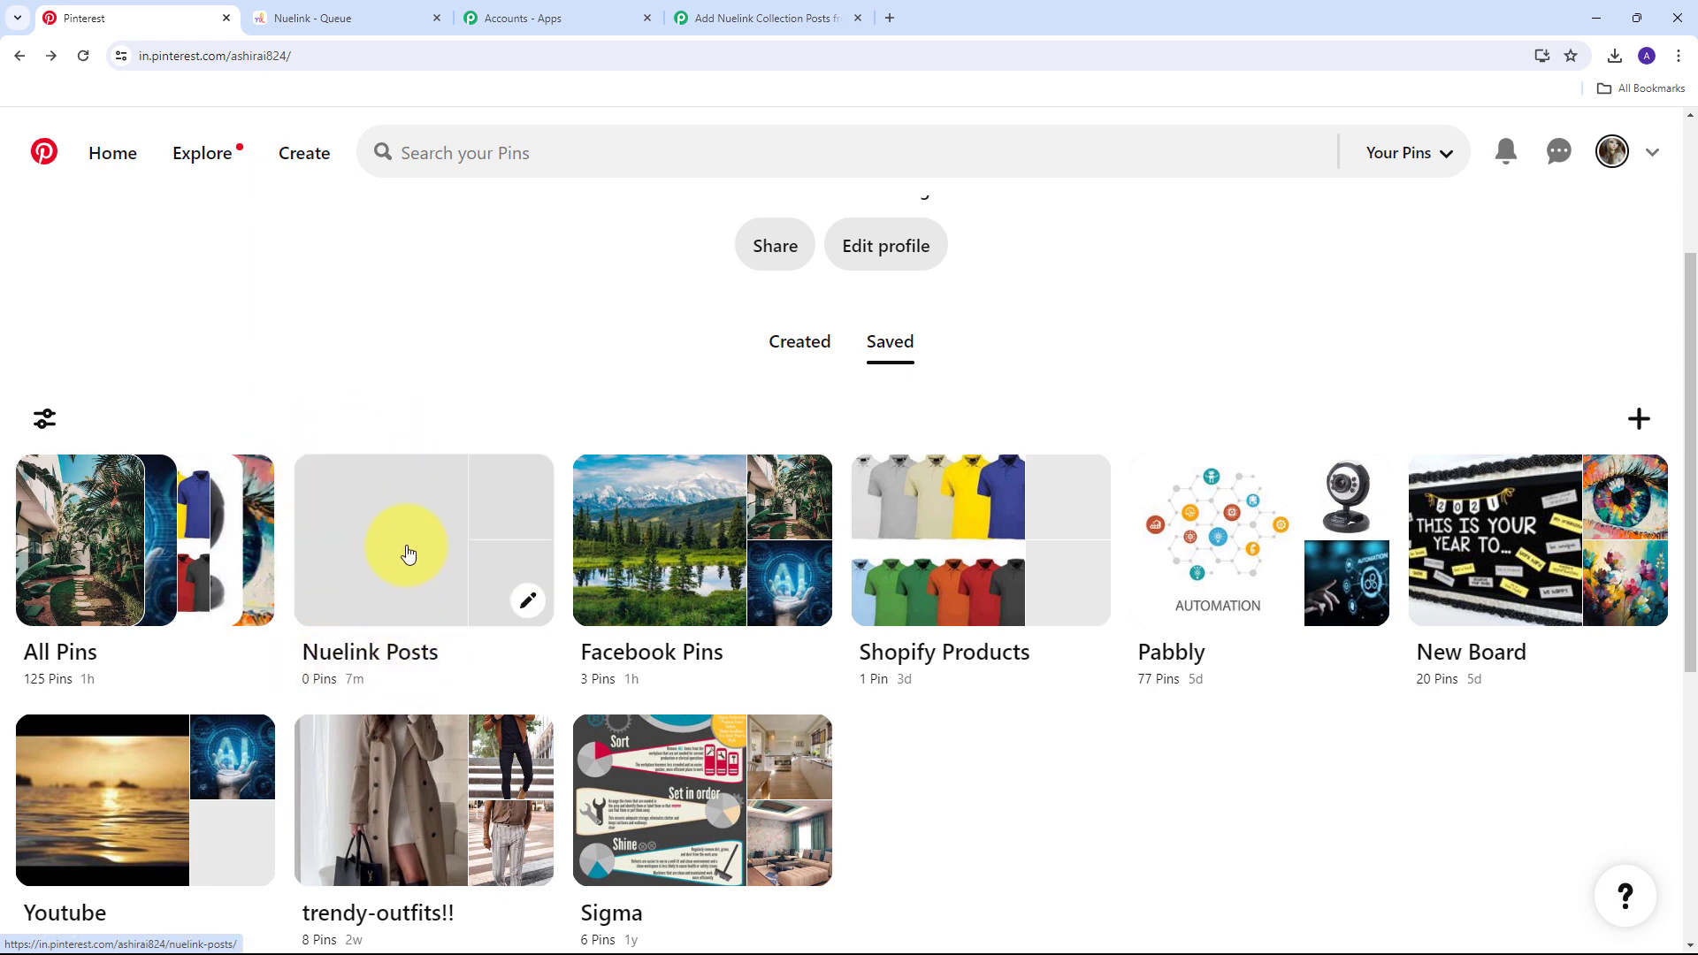
pyautogui.click(408, 554)
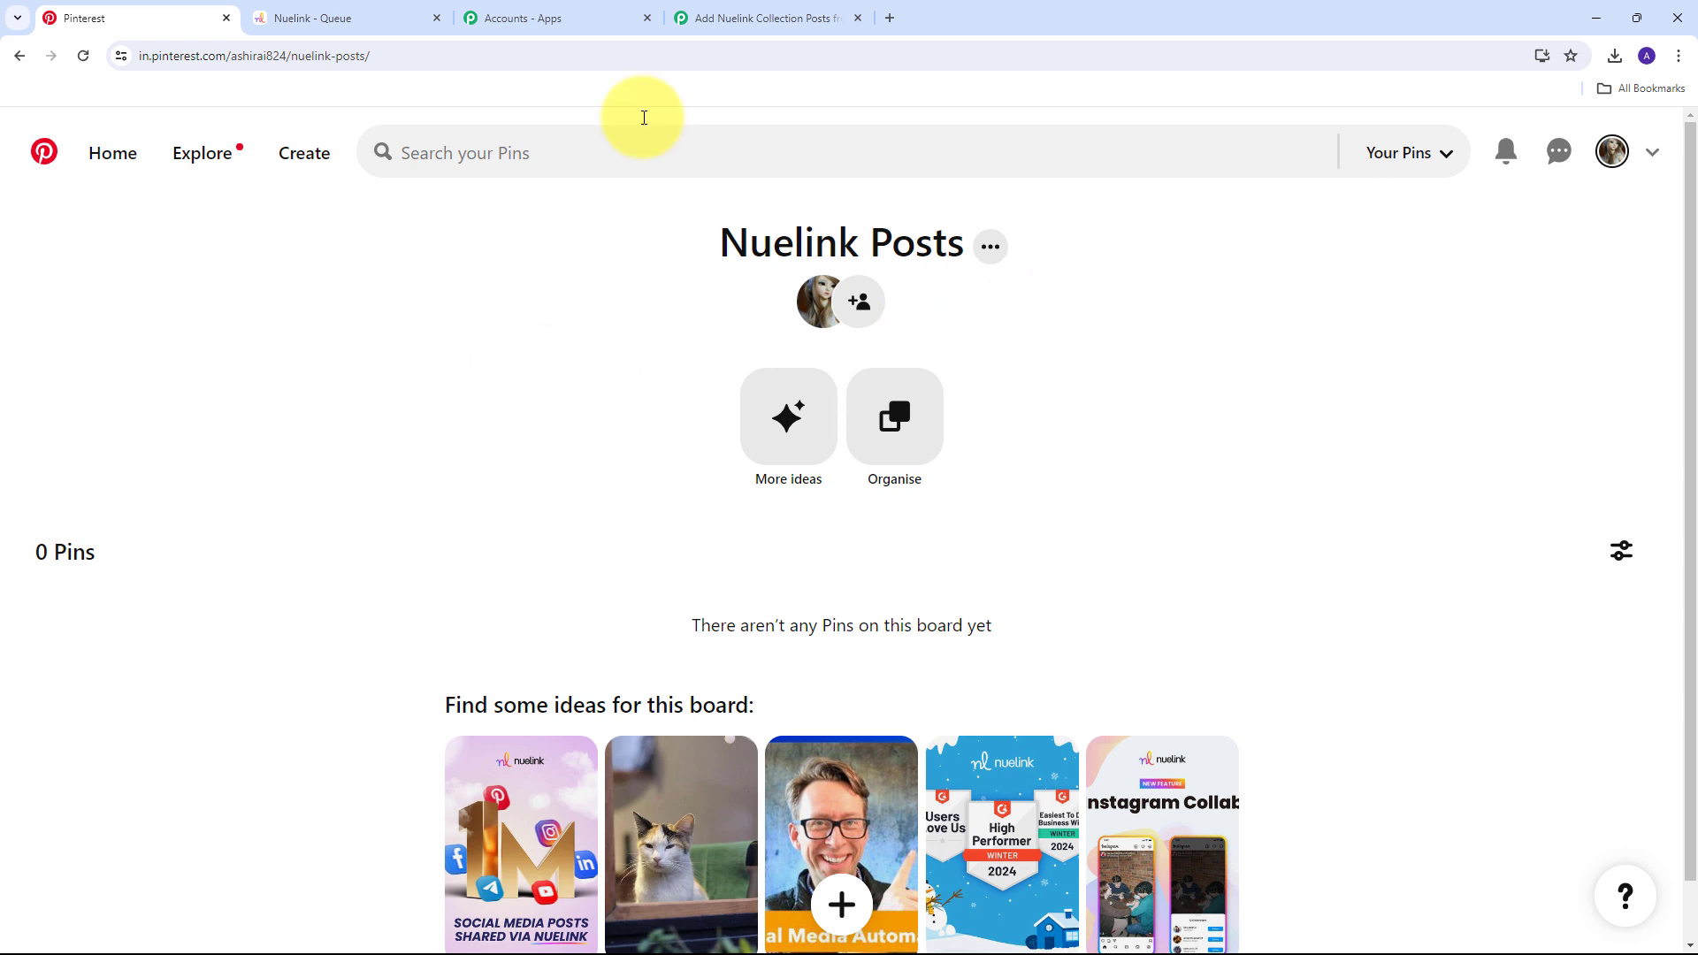
# Return to the Pabbly Connect workflow and set the Pinterest trigger's board to Nuelink Posts.
pyautogui.click(734, 16)
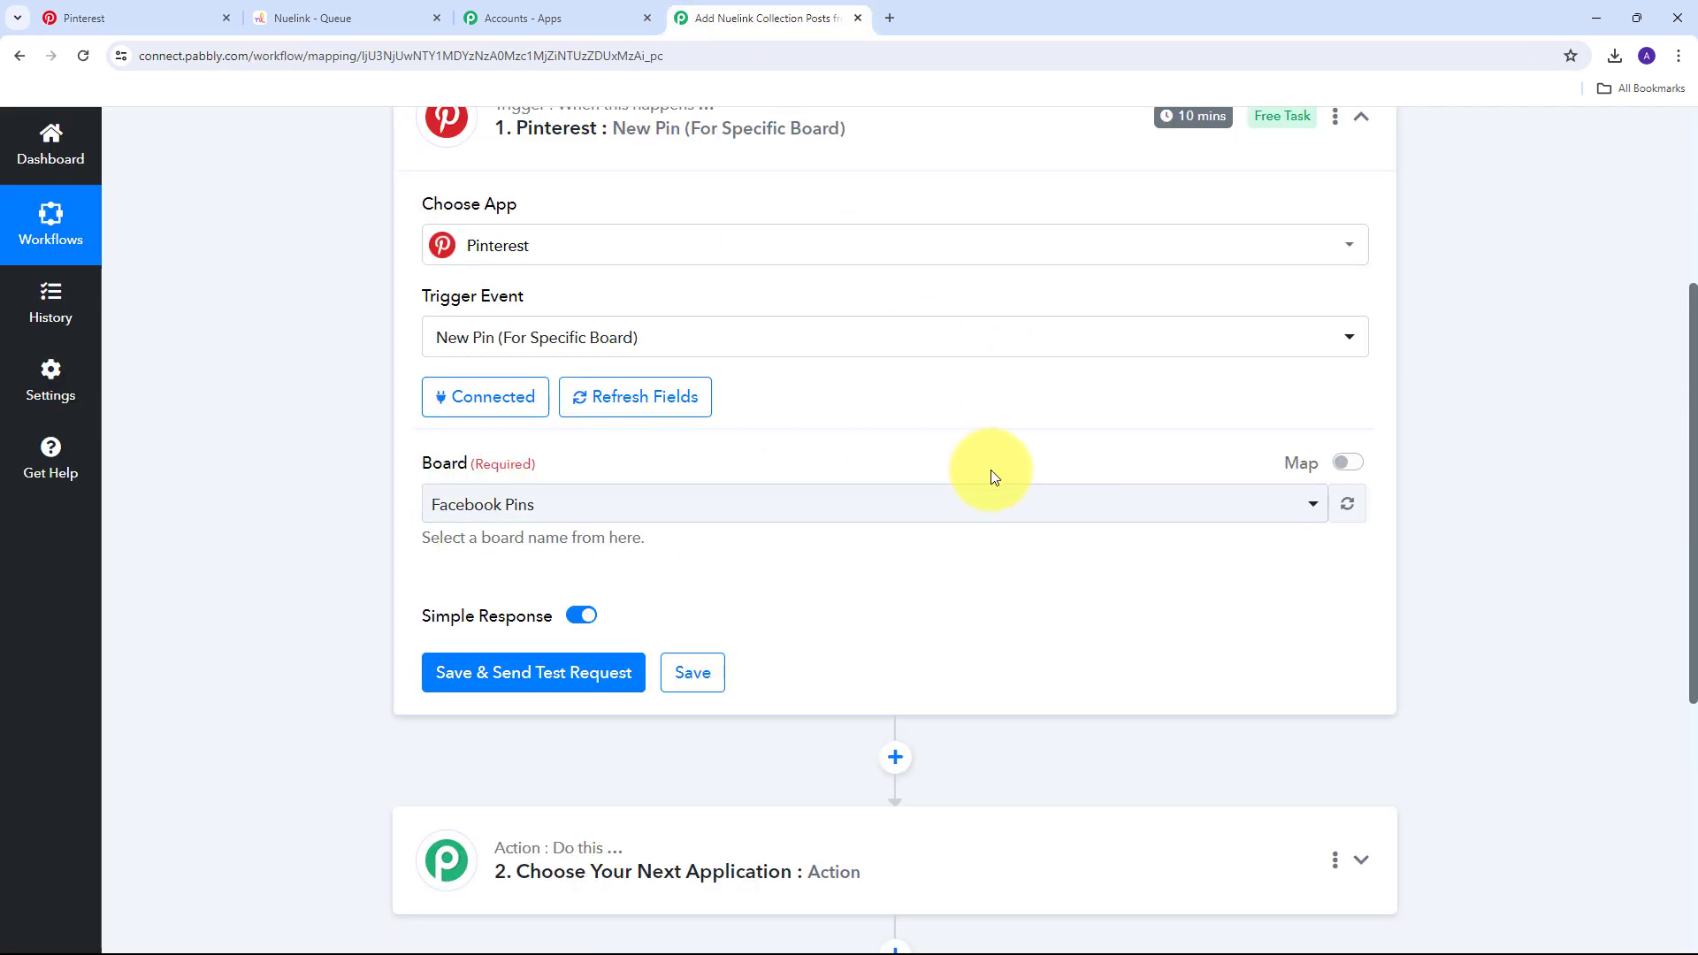
pyautogui.click(887, 502)
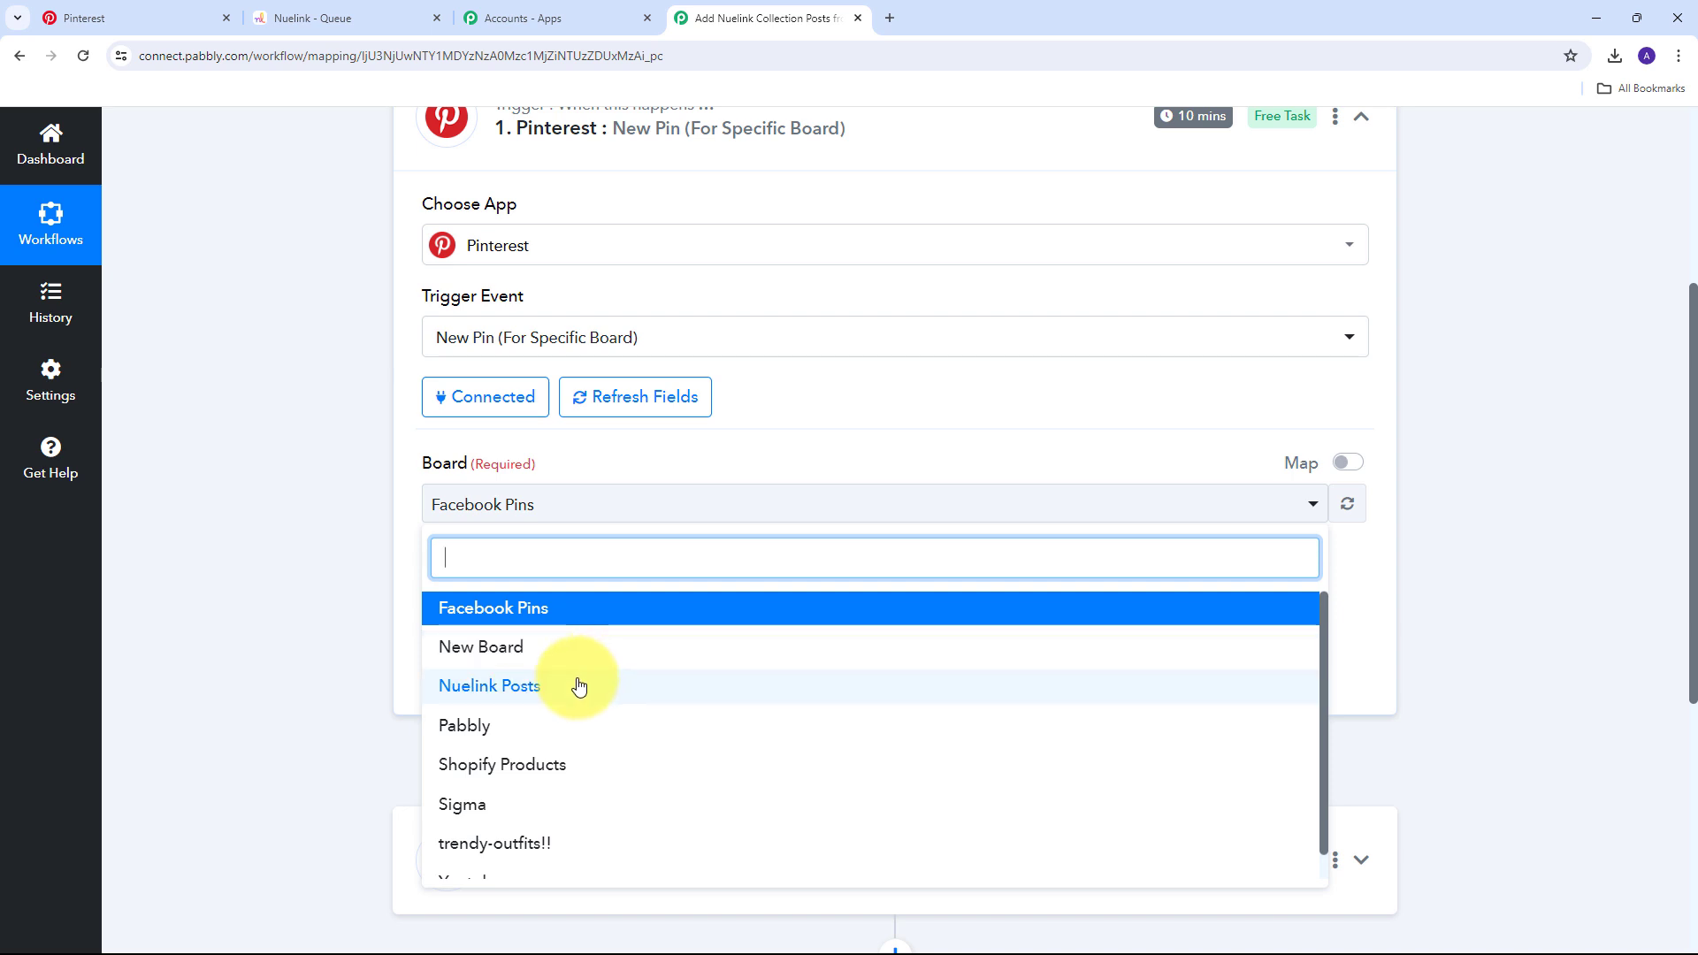
pyautogui.click(530, 694)
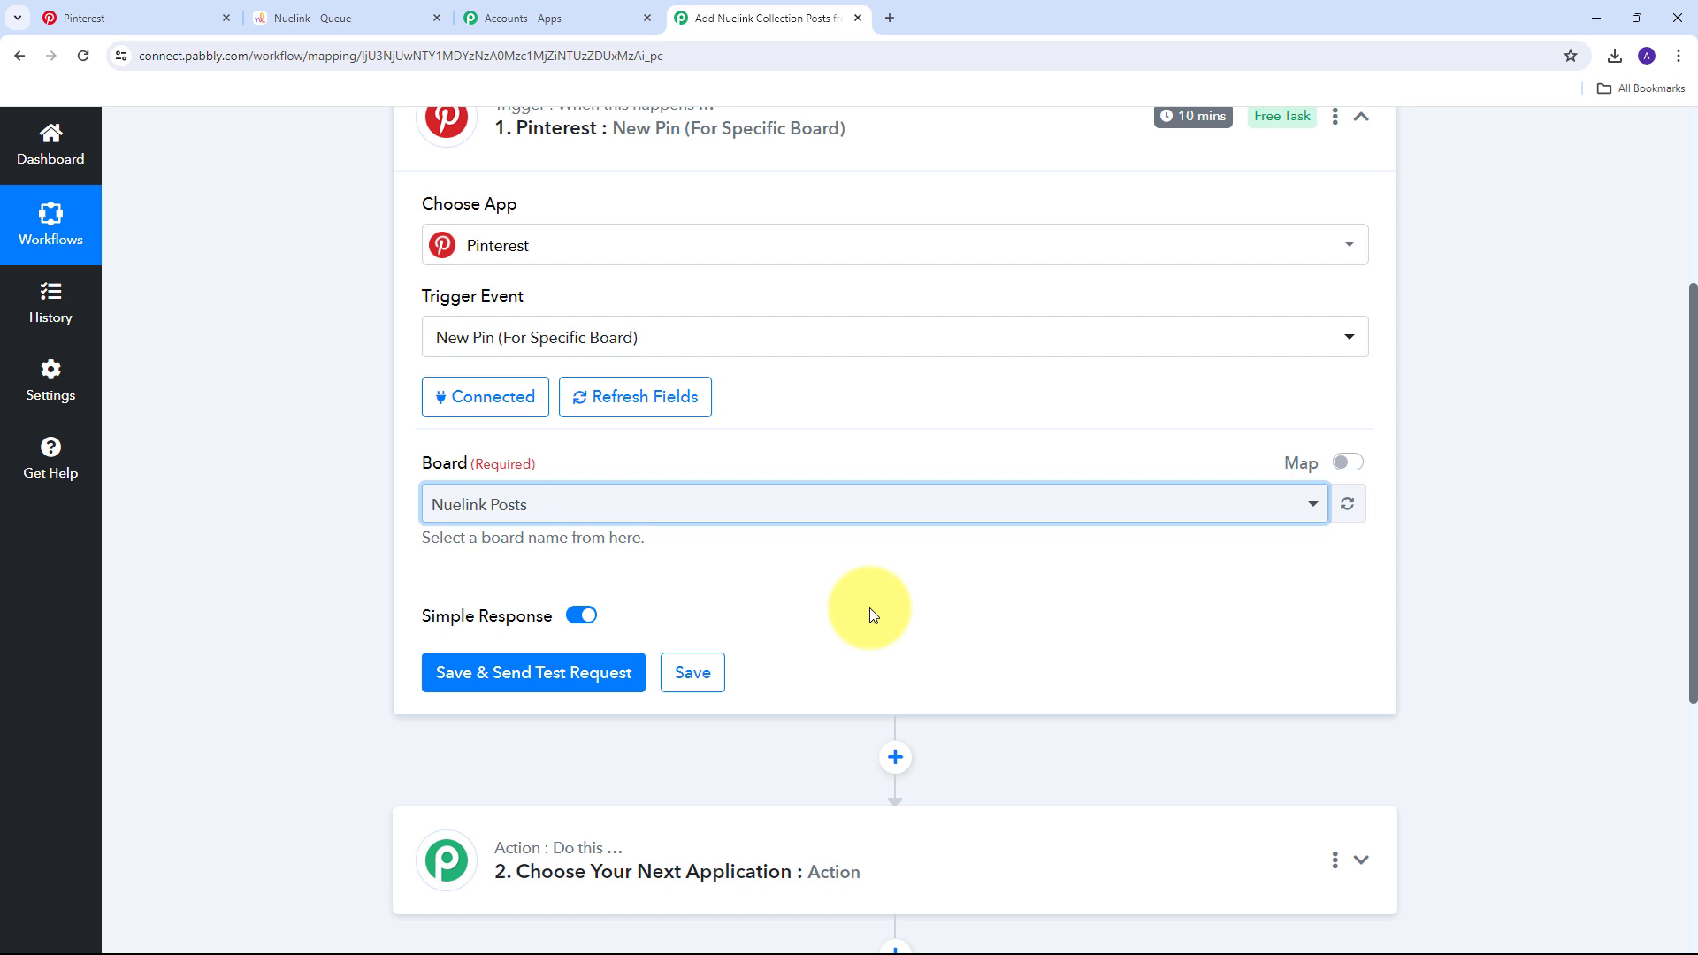
# In Pinterest, start a new pin on the Nuelink Posts board with the 360_F_315349043 JPG from Downloads and title it "Nature's Splendor".
pyautogui.click(168, 17)
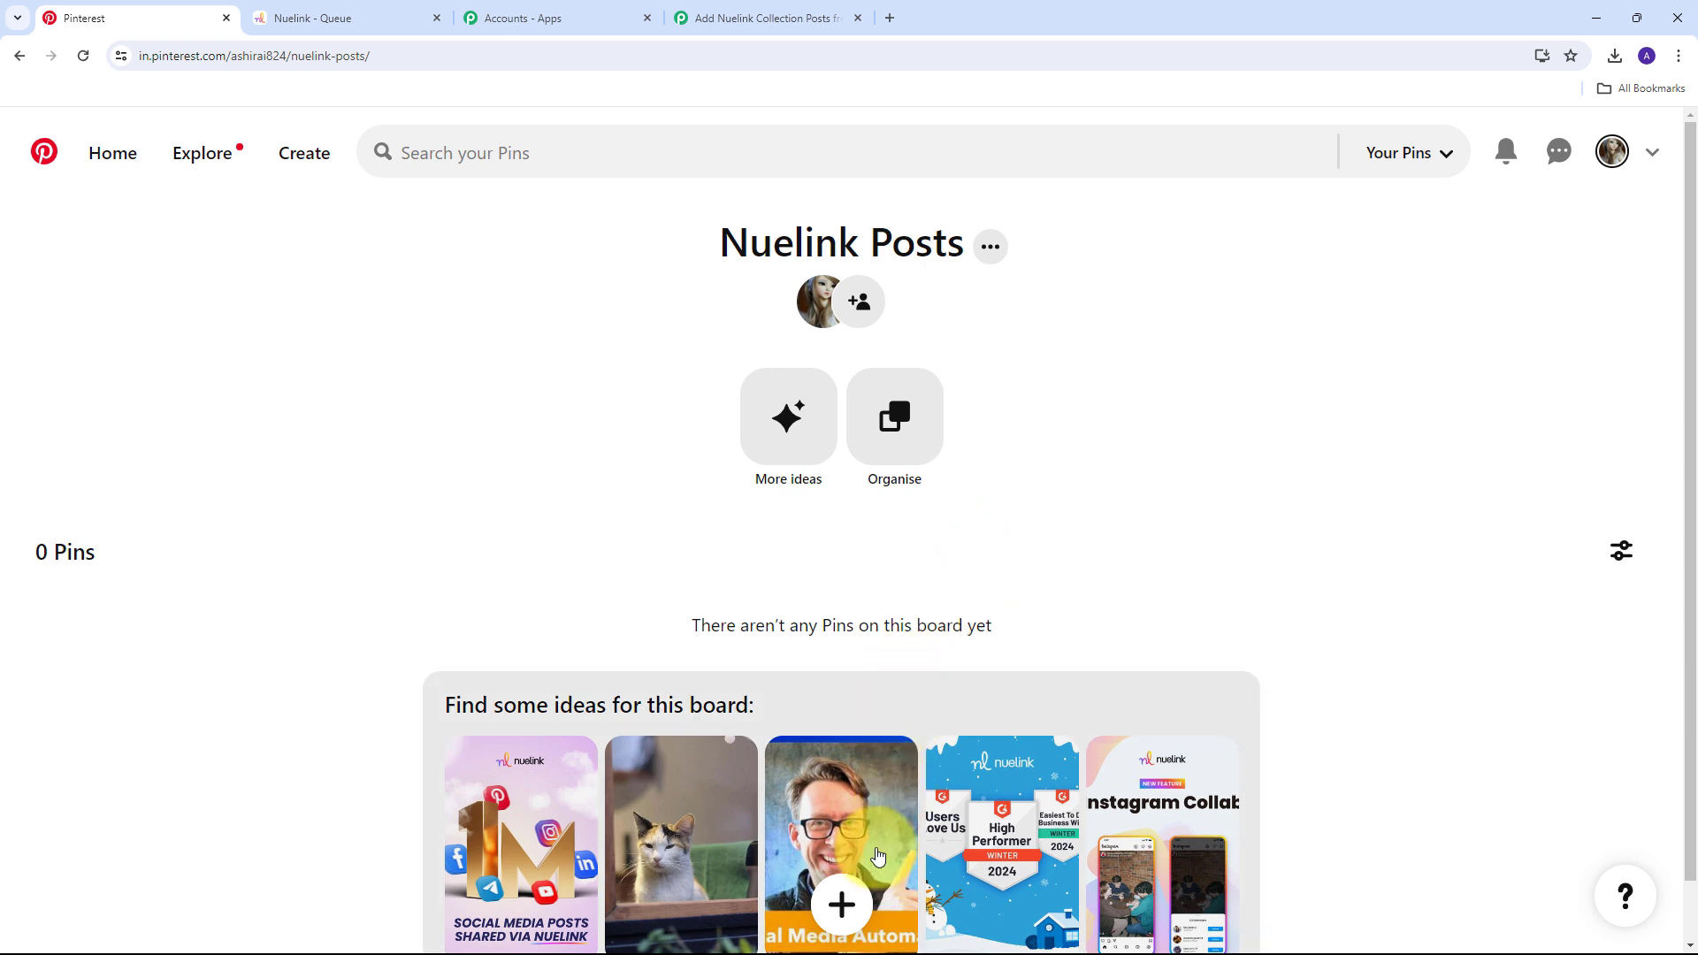
pyautogui.click(843, 906)
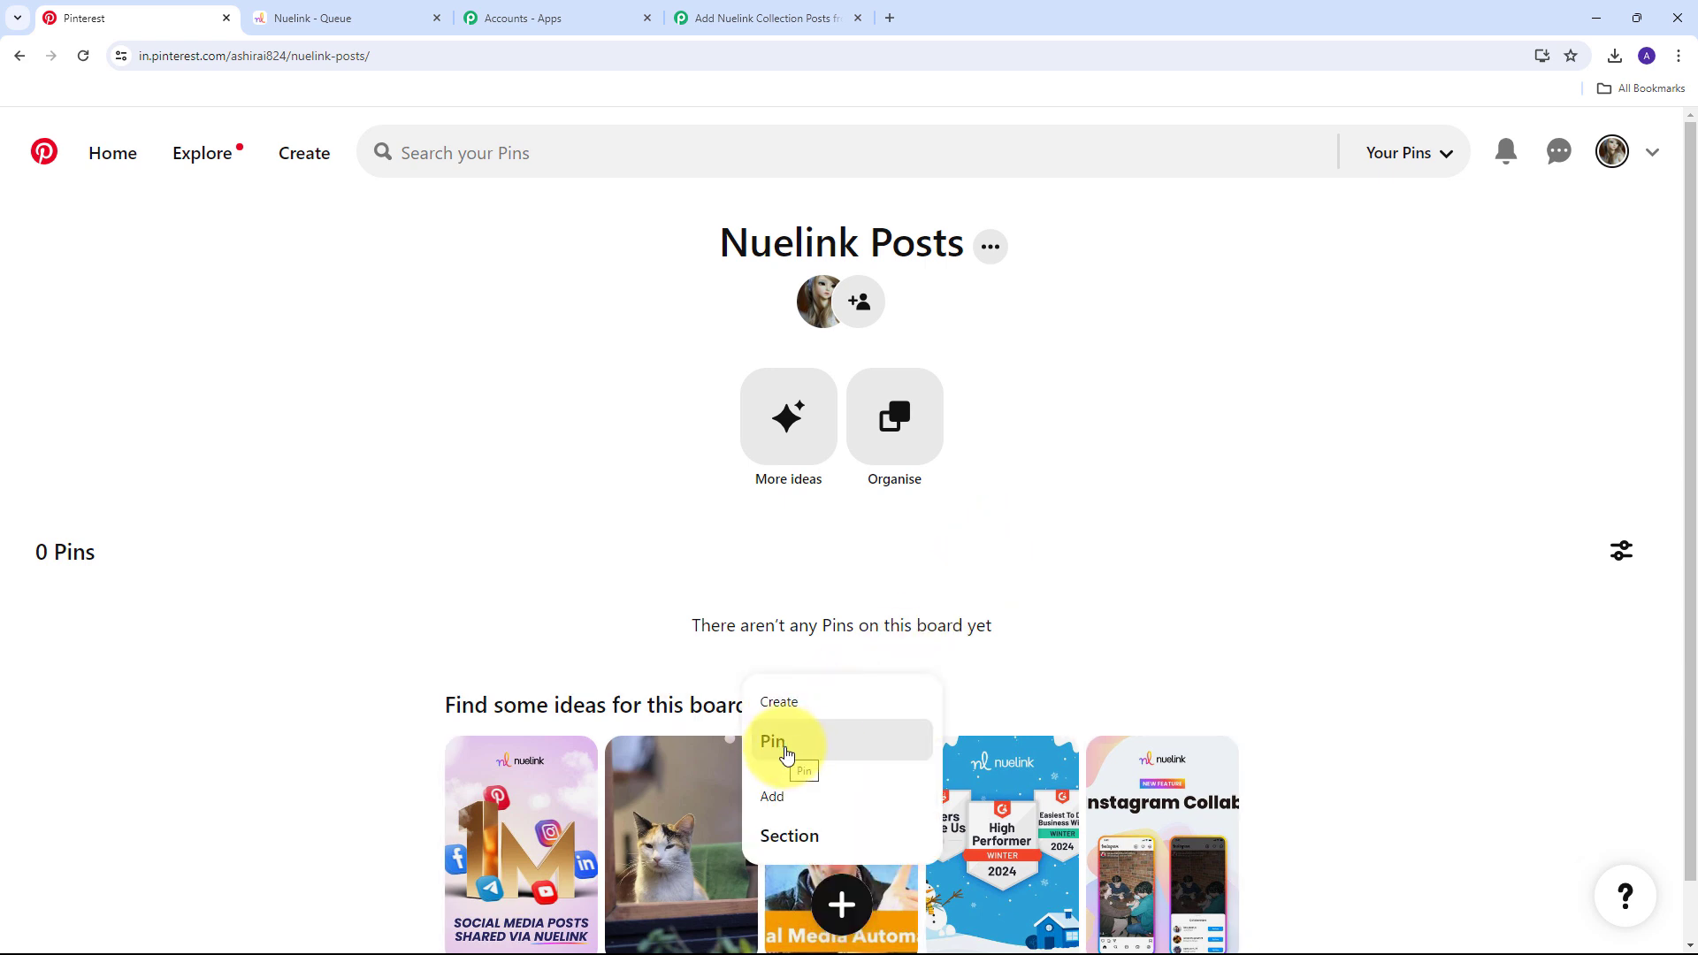
pyautogui.click(786, 755)
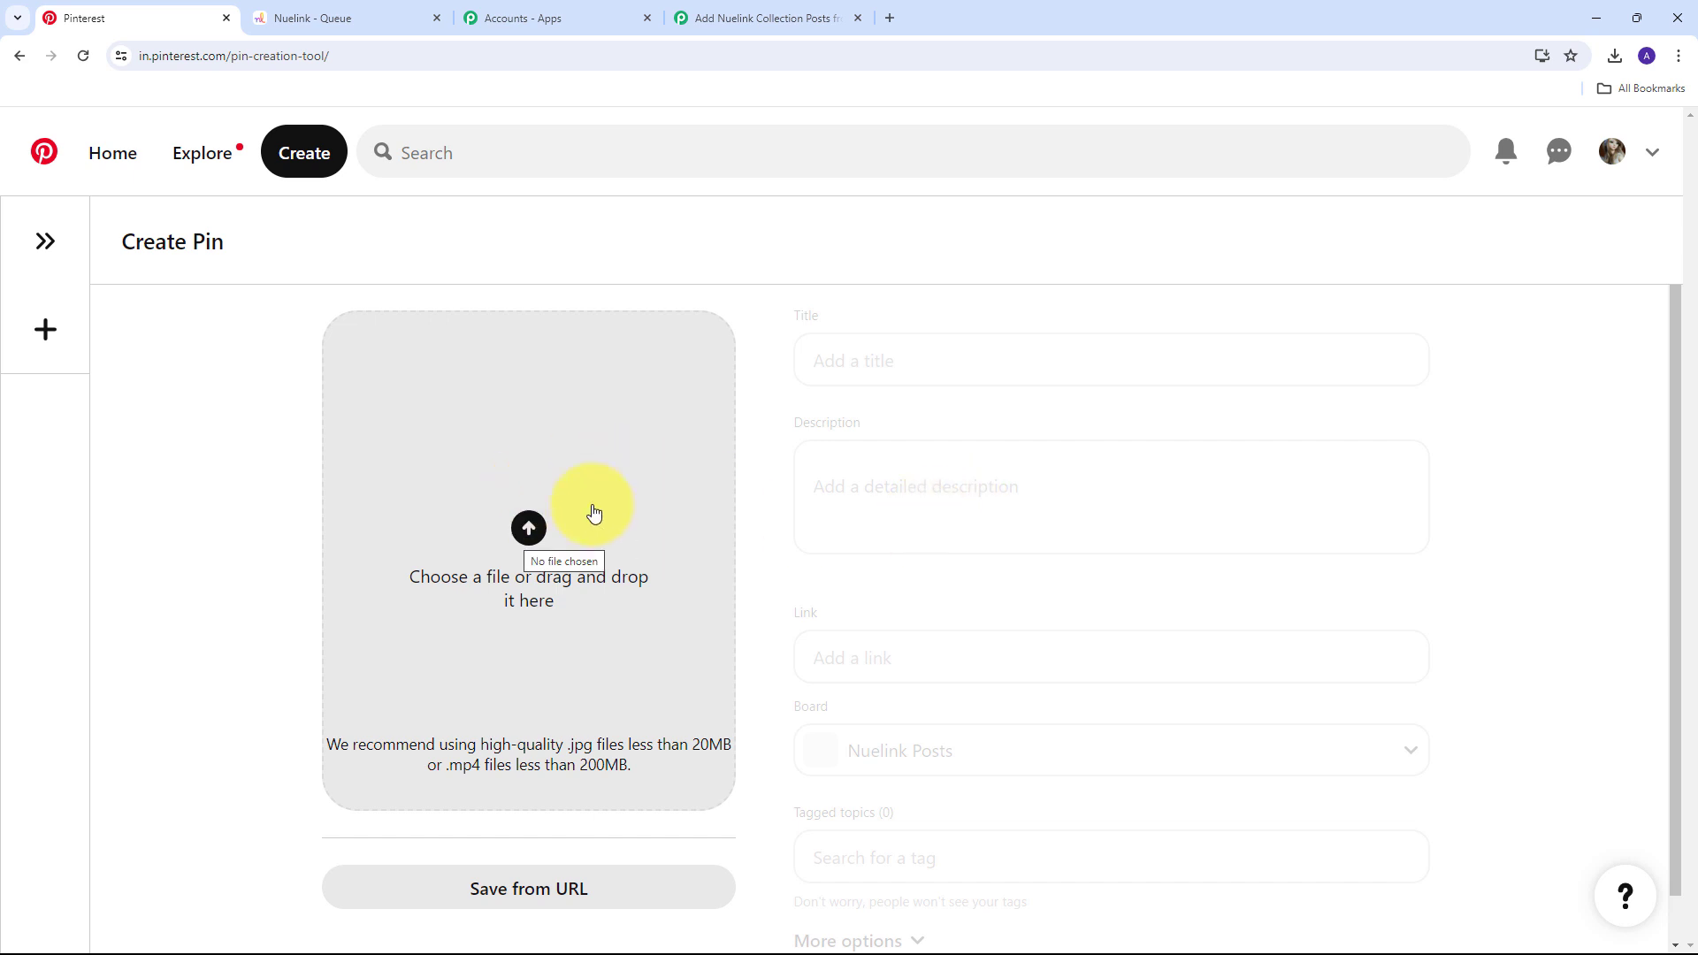
pyautogui.click(527, 525)
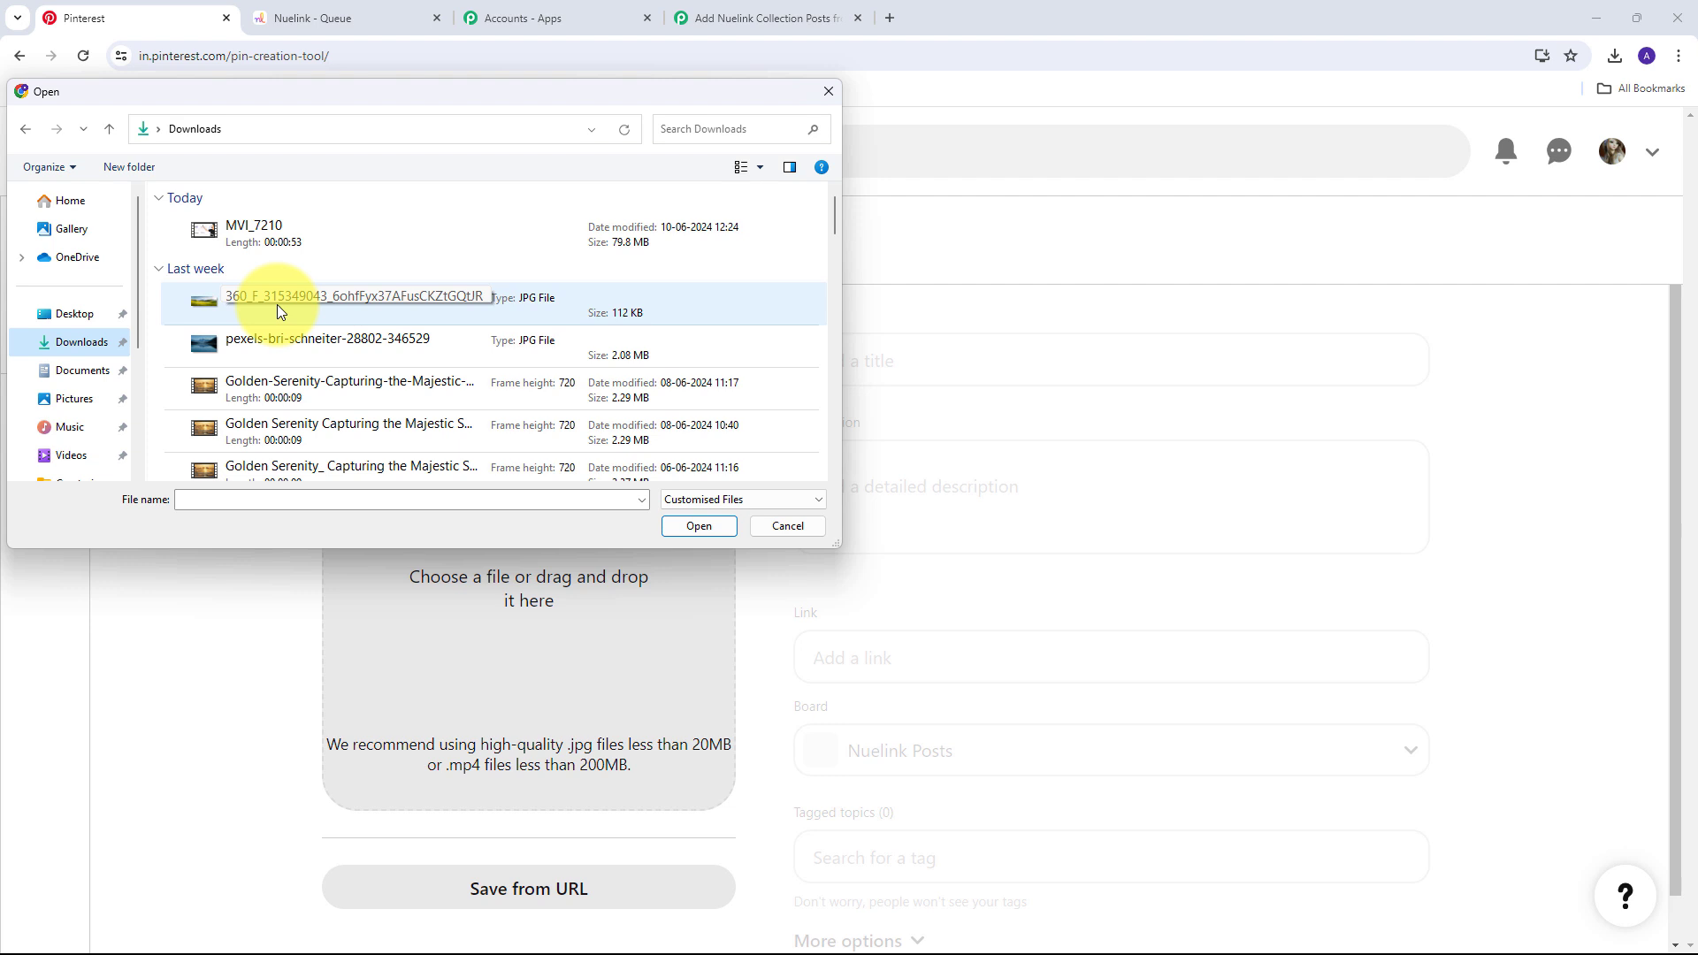
pyautogui.doubleClick(276, 305)
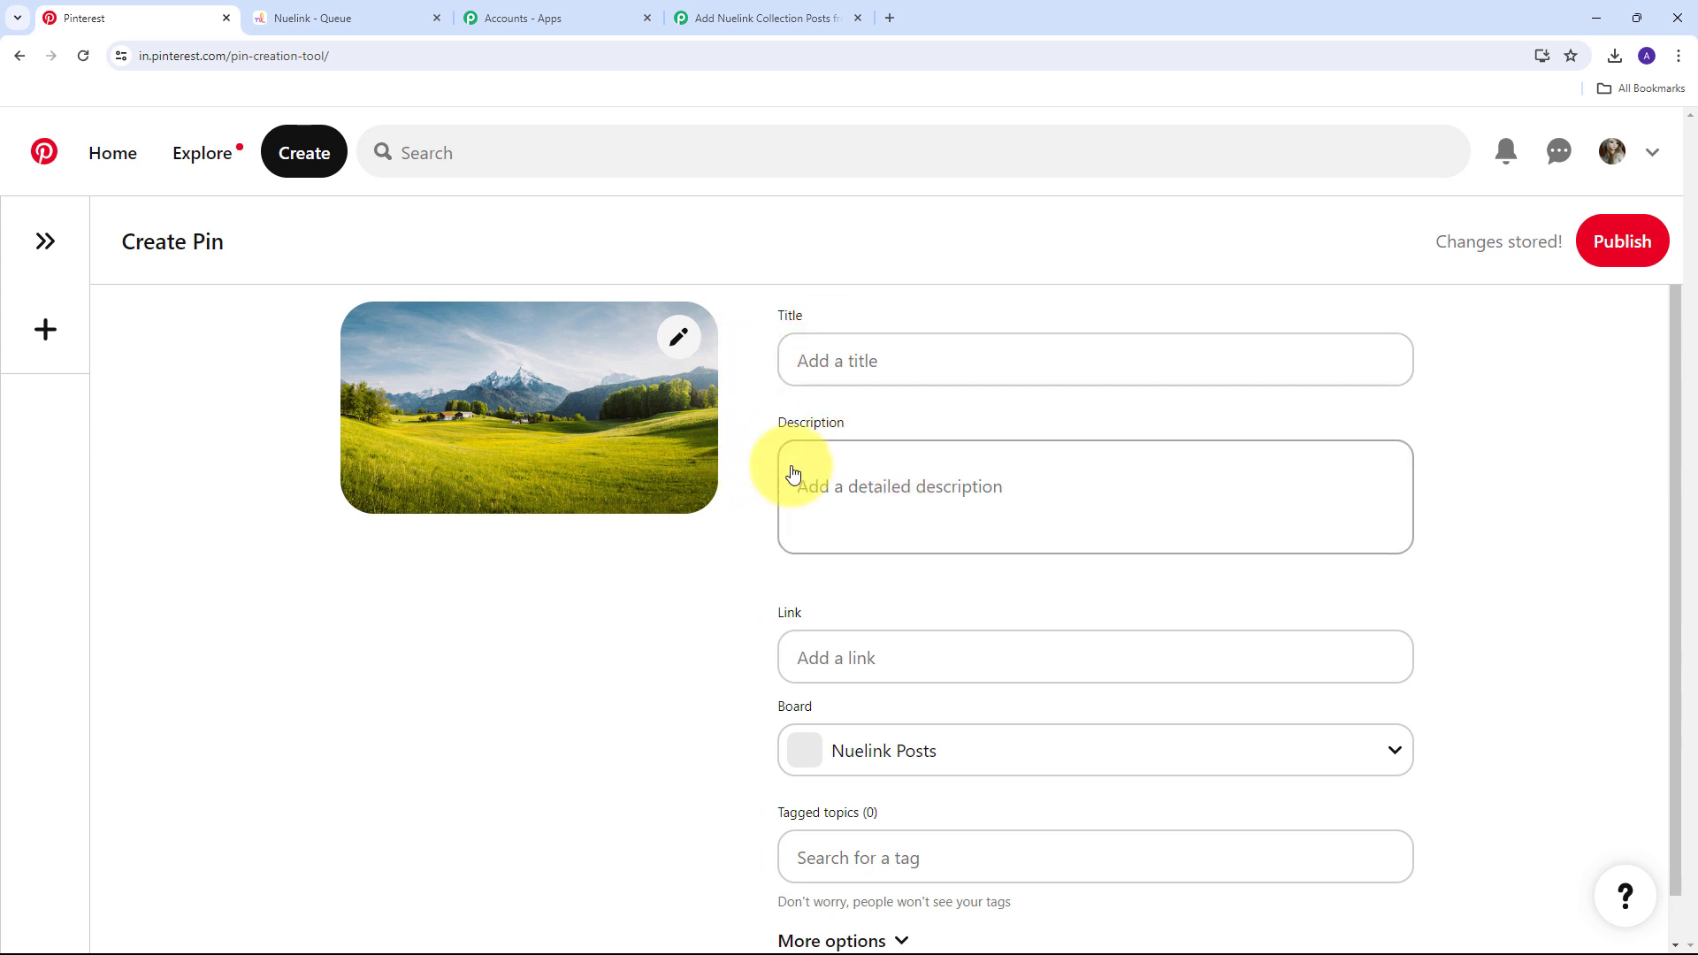
pyautogui.click(857, 361)
pyautogui.write("Nature's Splendor")
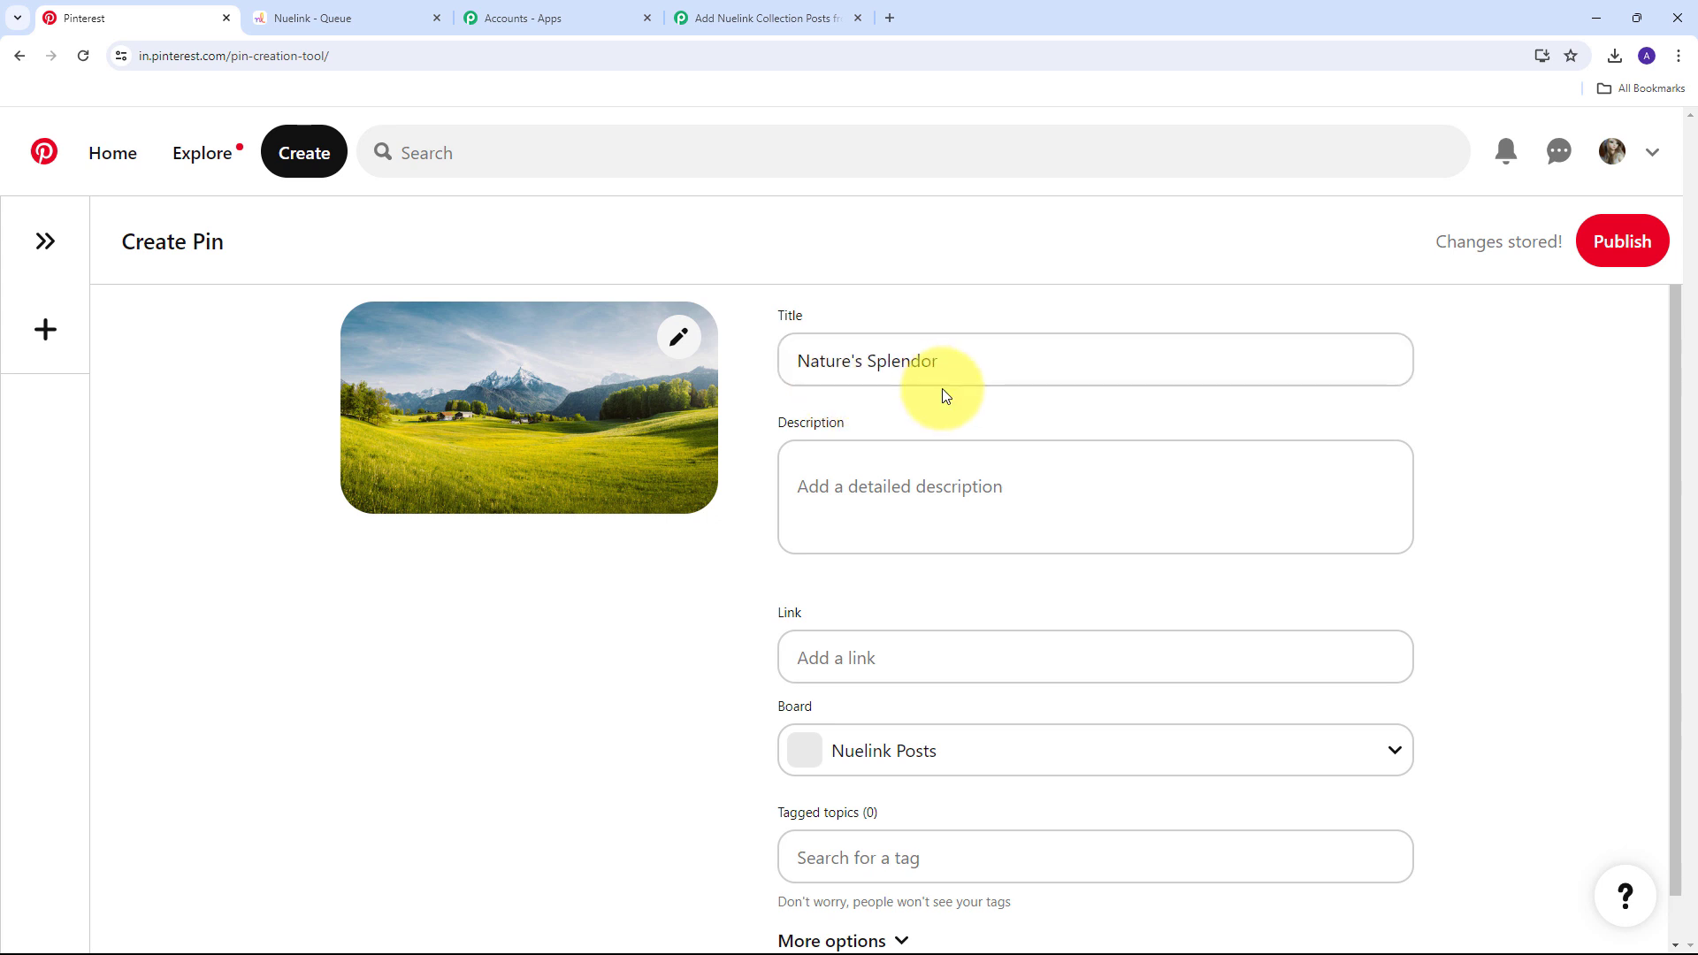
# Give the pin the description beginning "Bask in the breathtaking view of snow-capped mountains" and ending "#MountainMagic #NatureLovers #DaylightDreams", and publish it.
pyautogui.click(876, 486)
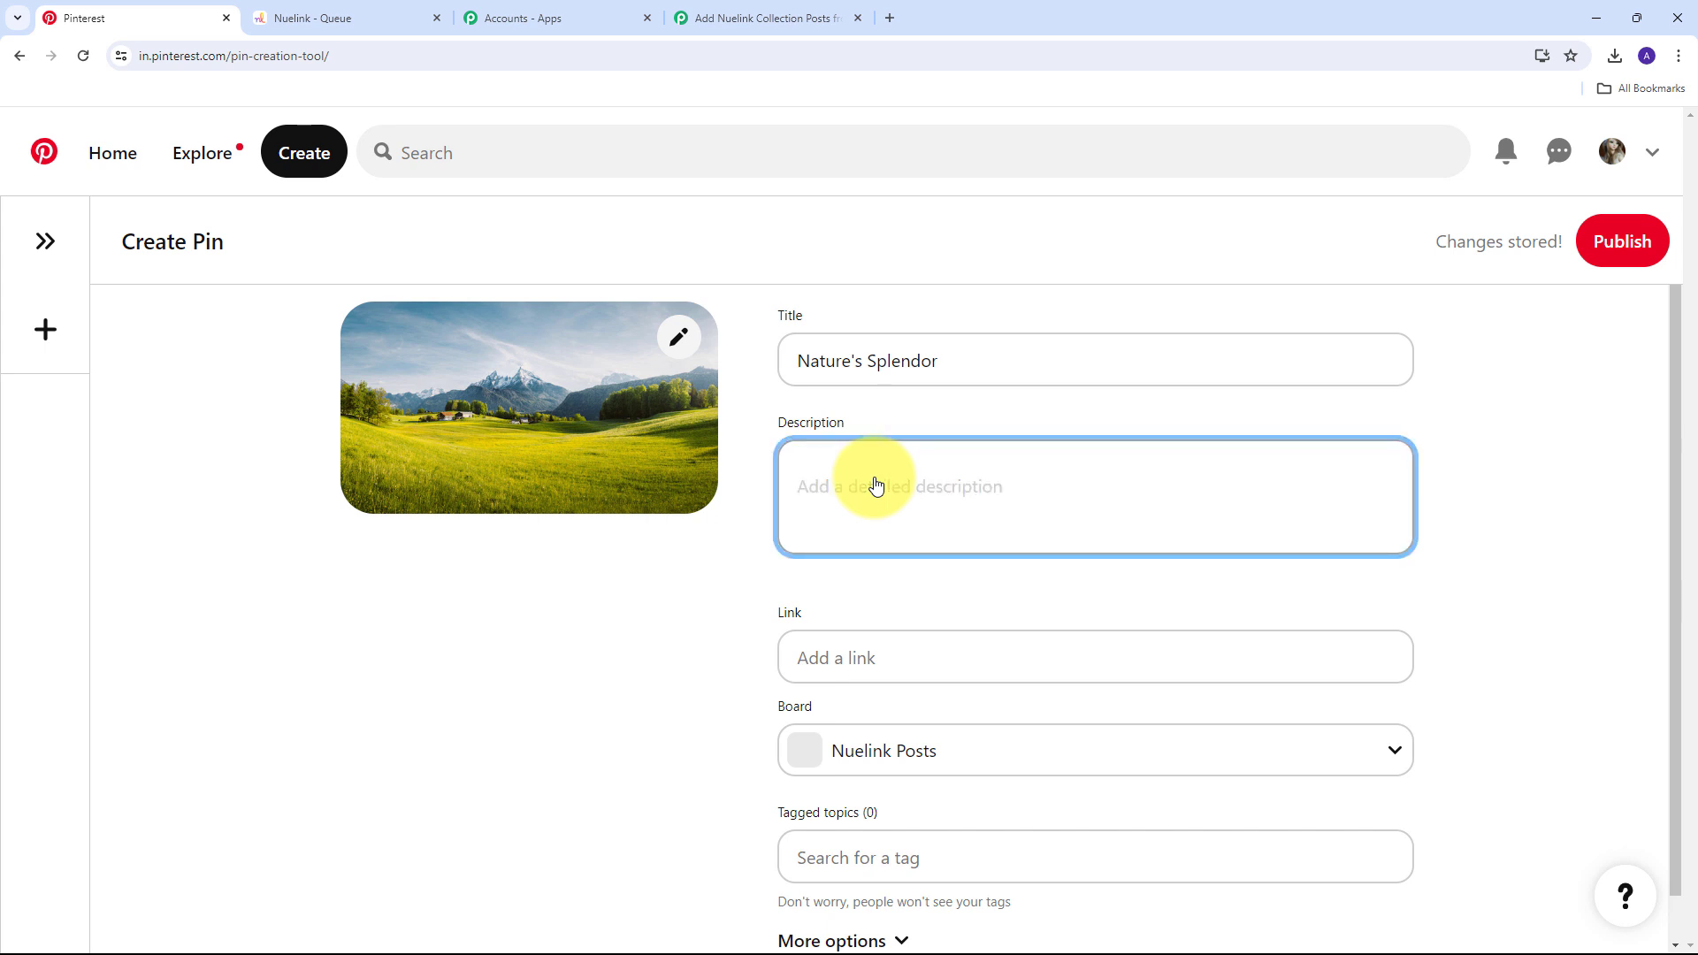
pyautogui.write("Bask in the breathtaking view of snow-capped mountains rising above lush green valleys and vibrant forests. This is where nature's majesty meets serene tranquility. 🌲 ⛰ ✨ #MountainMagic #NatureLovers #DaylightDreams")
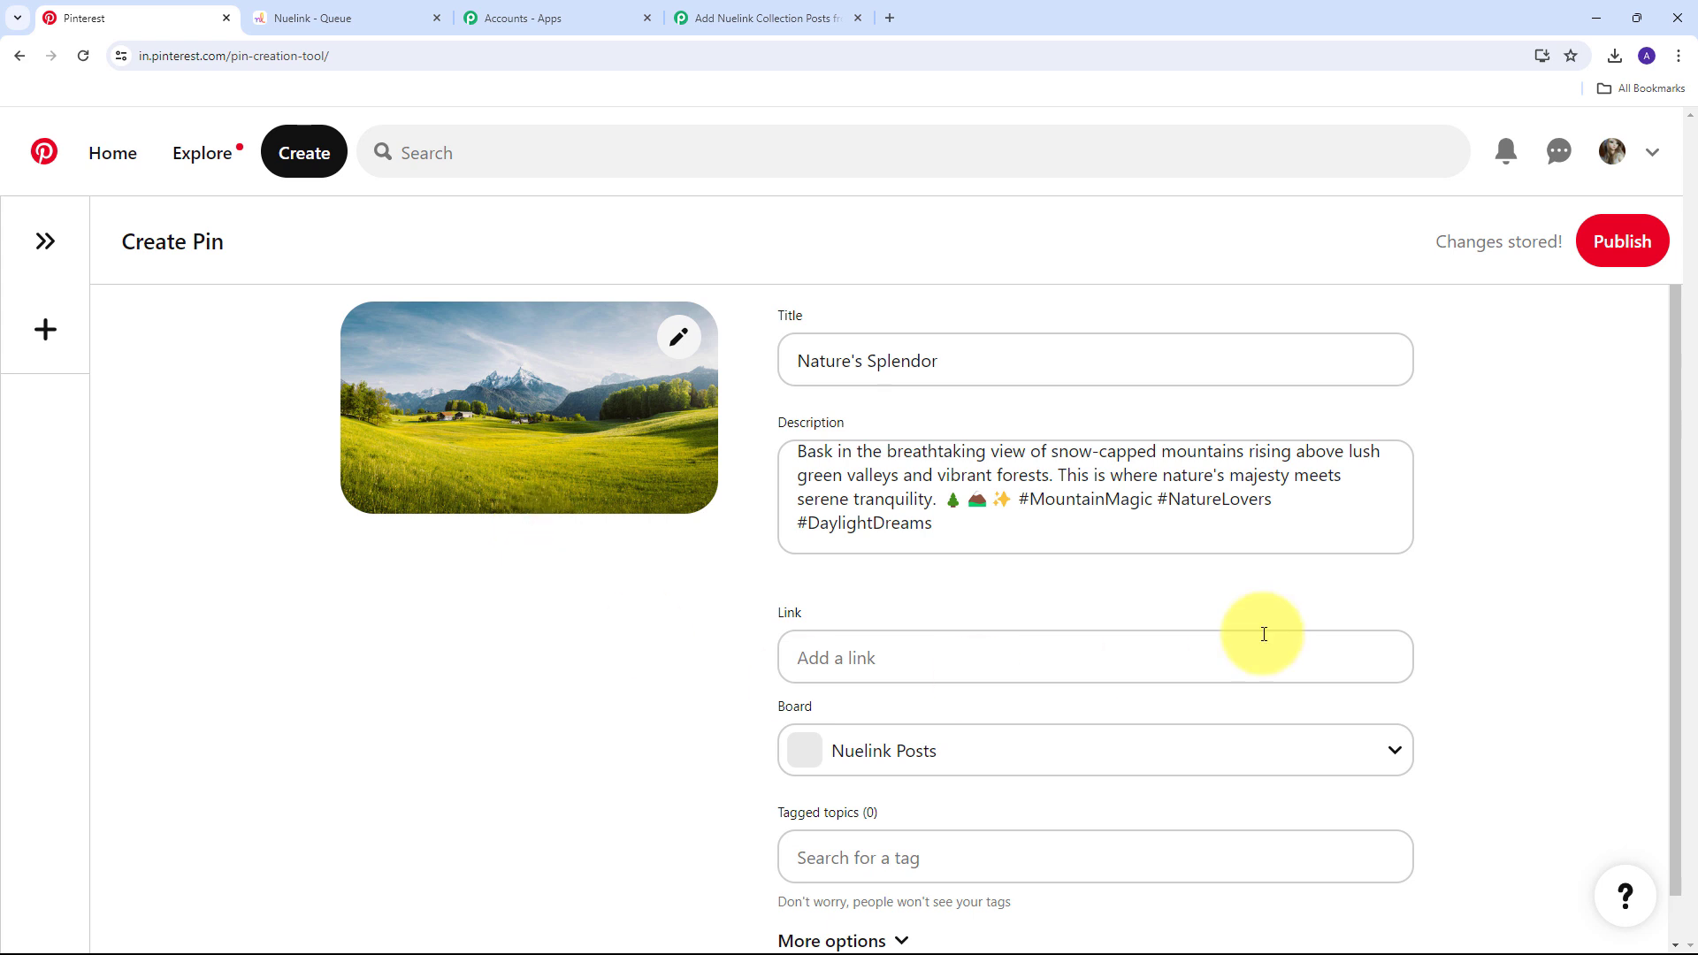
pyautogui.click(1624, 238)
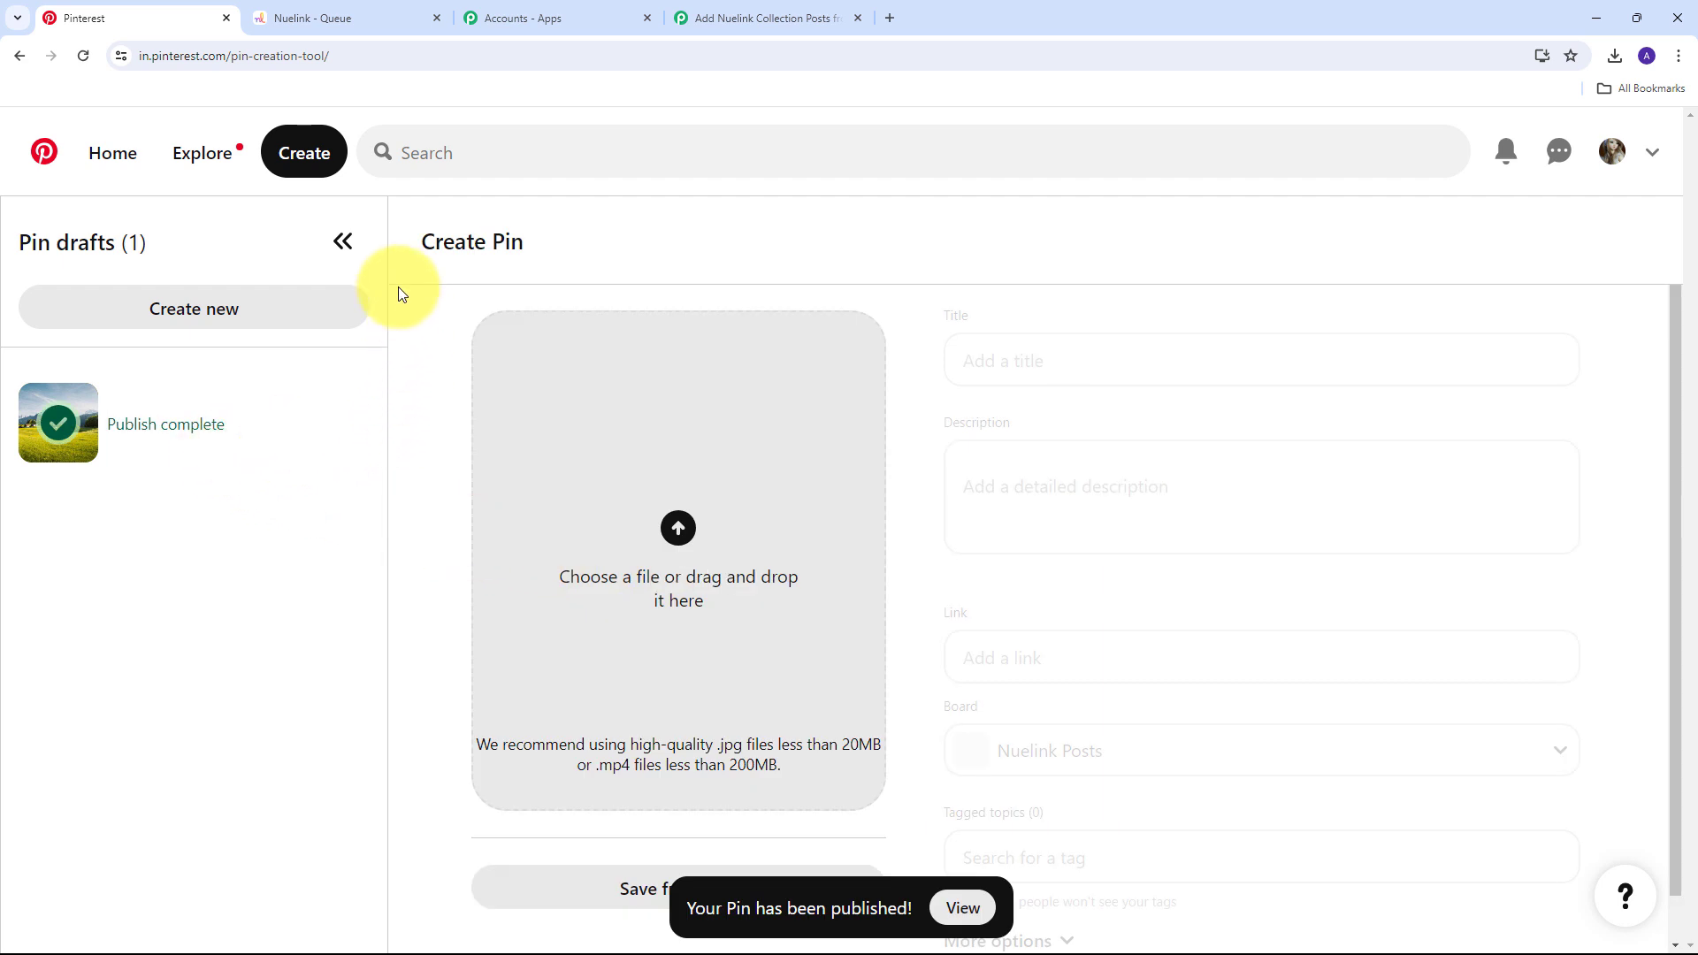
# Go back to the Nuelink Posts board, open the published Nature's Splendor pin and check its title and description.
pyautogui.click(19, 56)
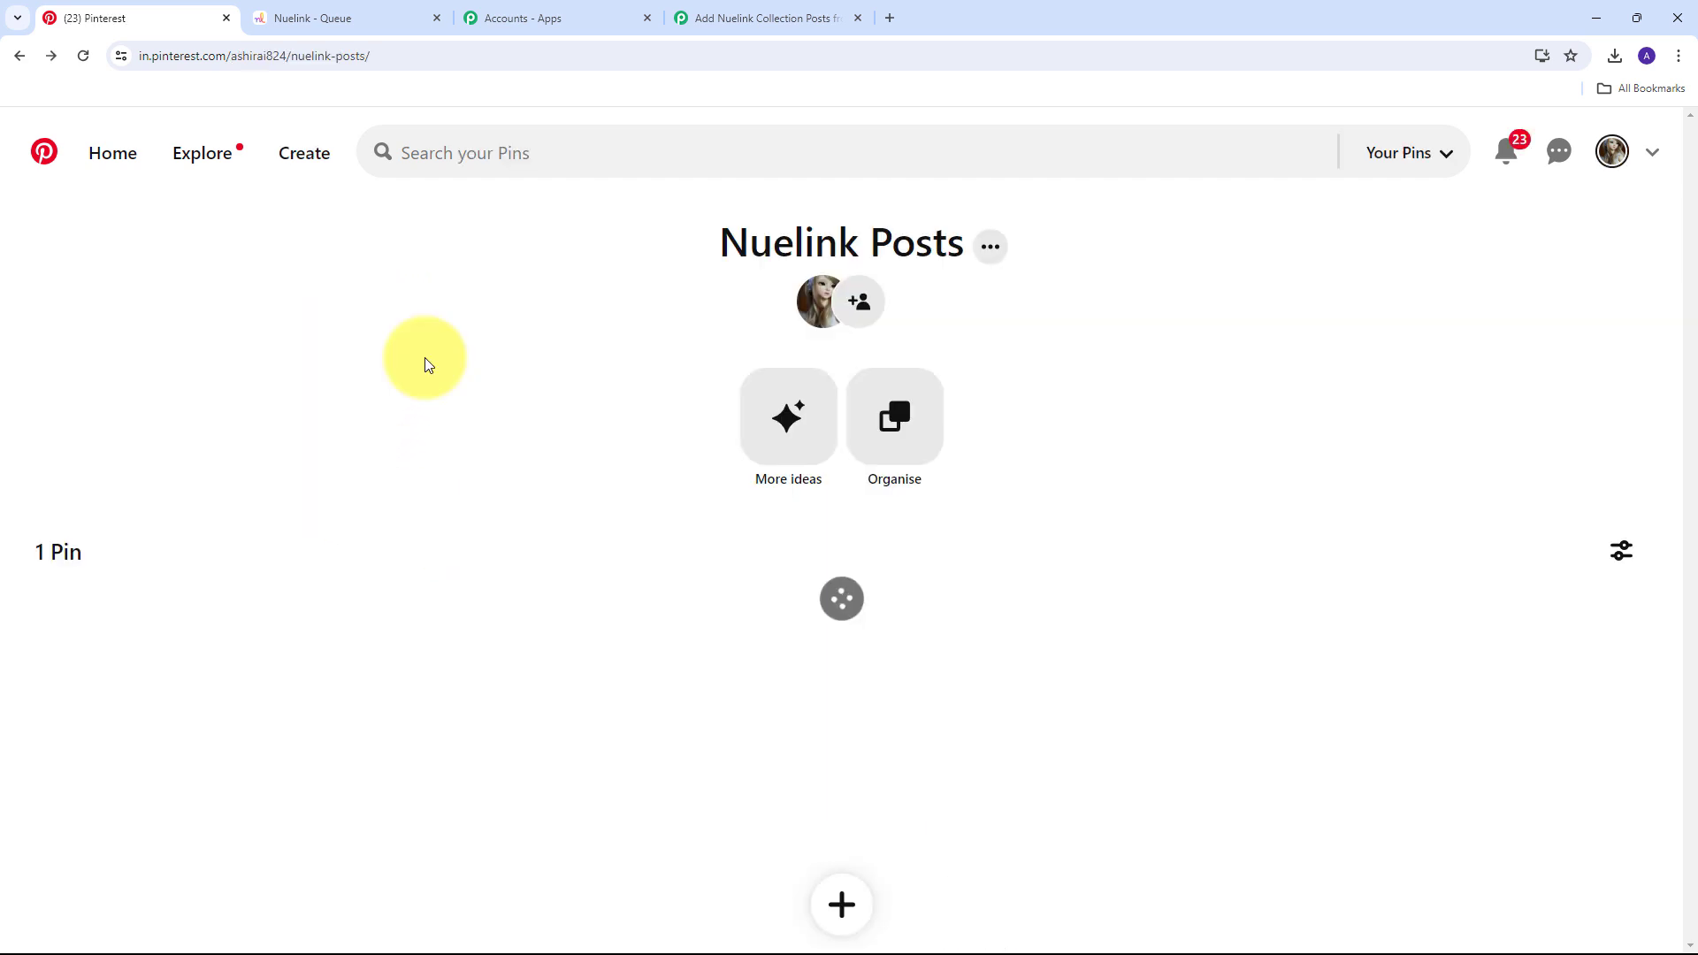
pyautogui.scroll(-1, 159, 531)
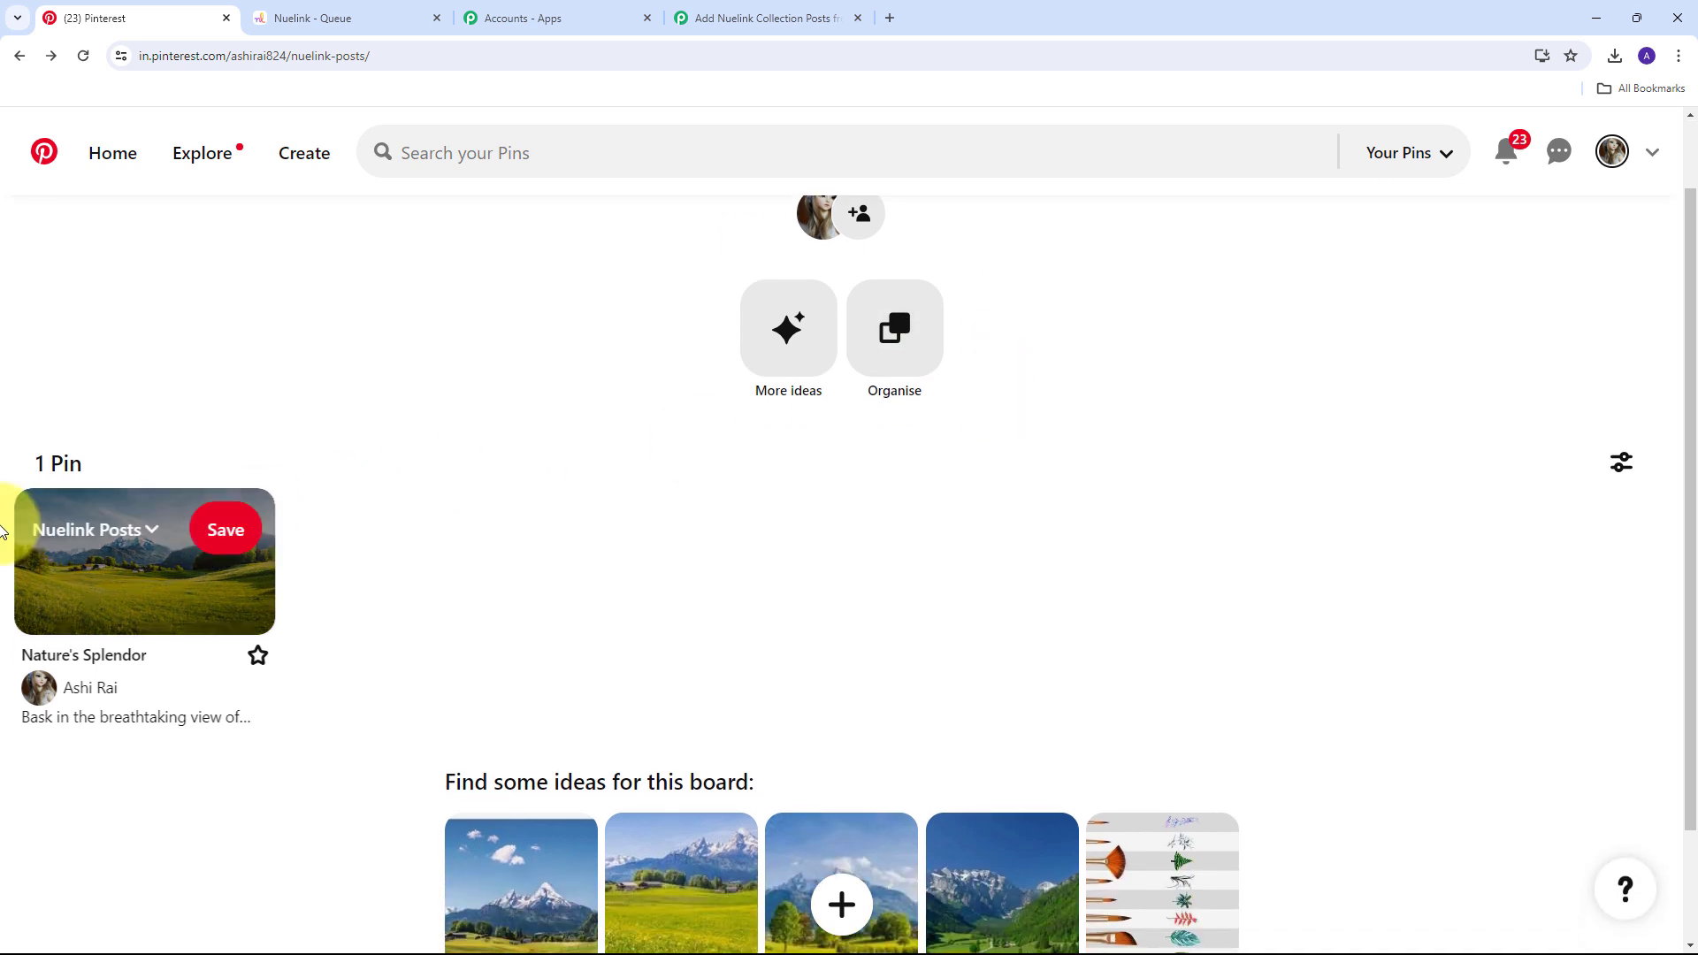
pyautogui.click(135, 543)
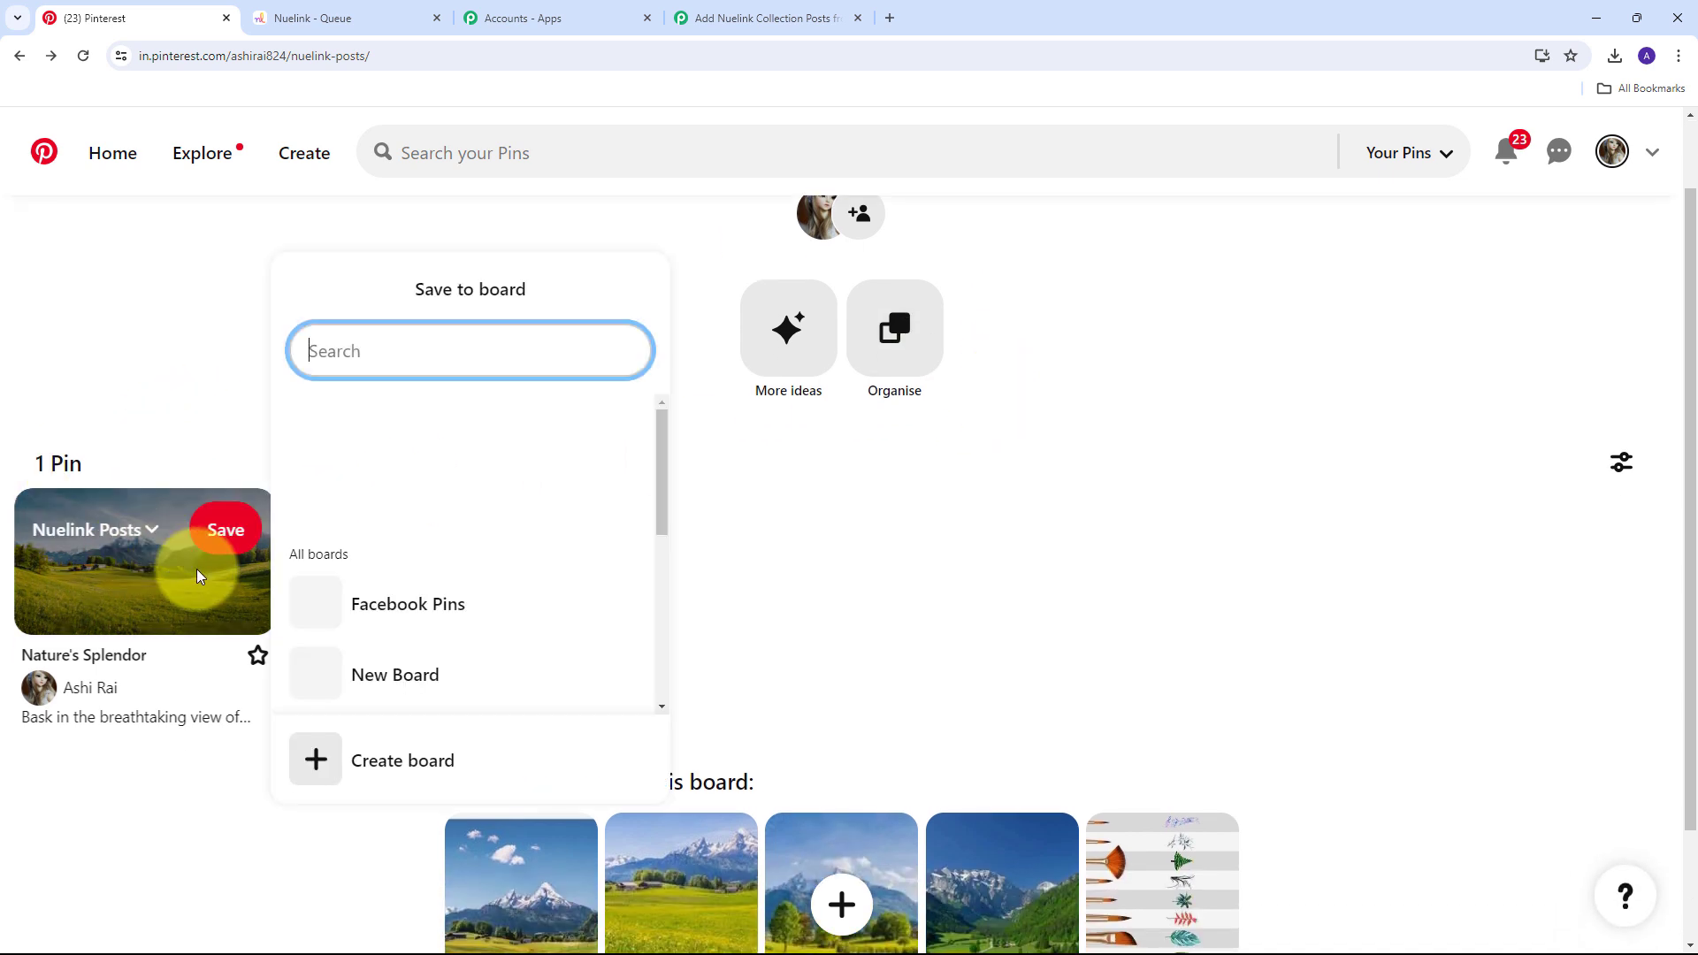
pyautogui.click(914, 454)
pyautogui.click(196, 571)
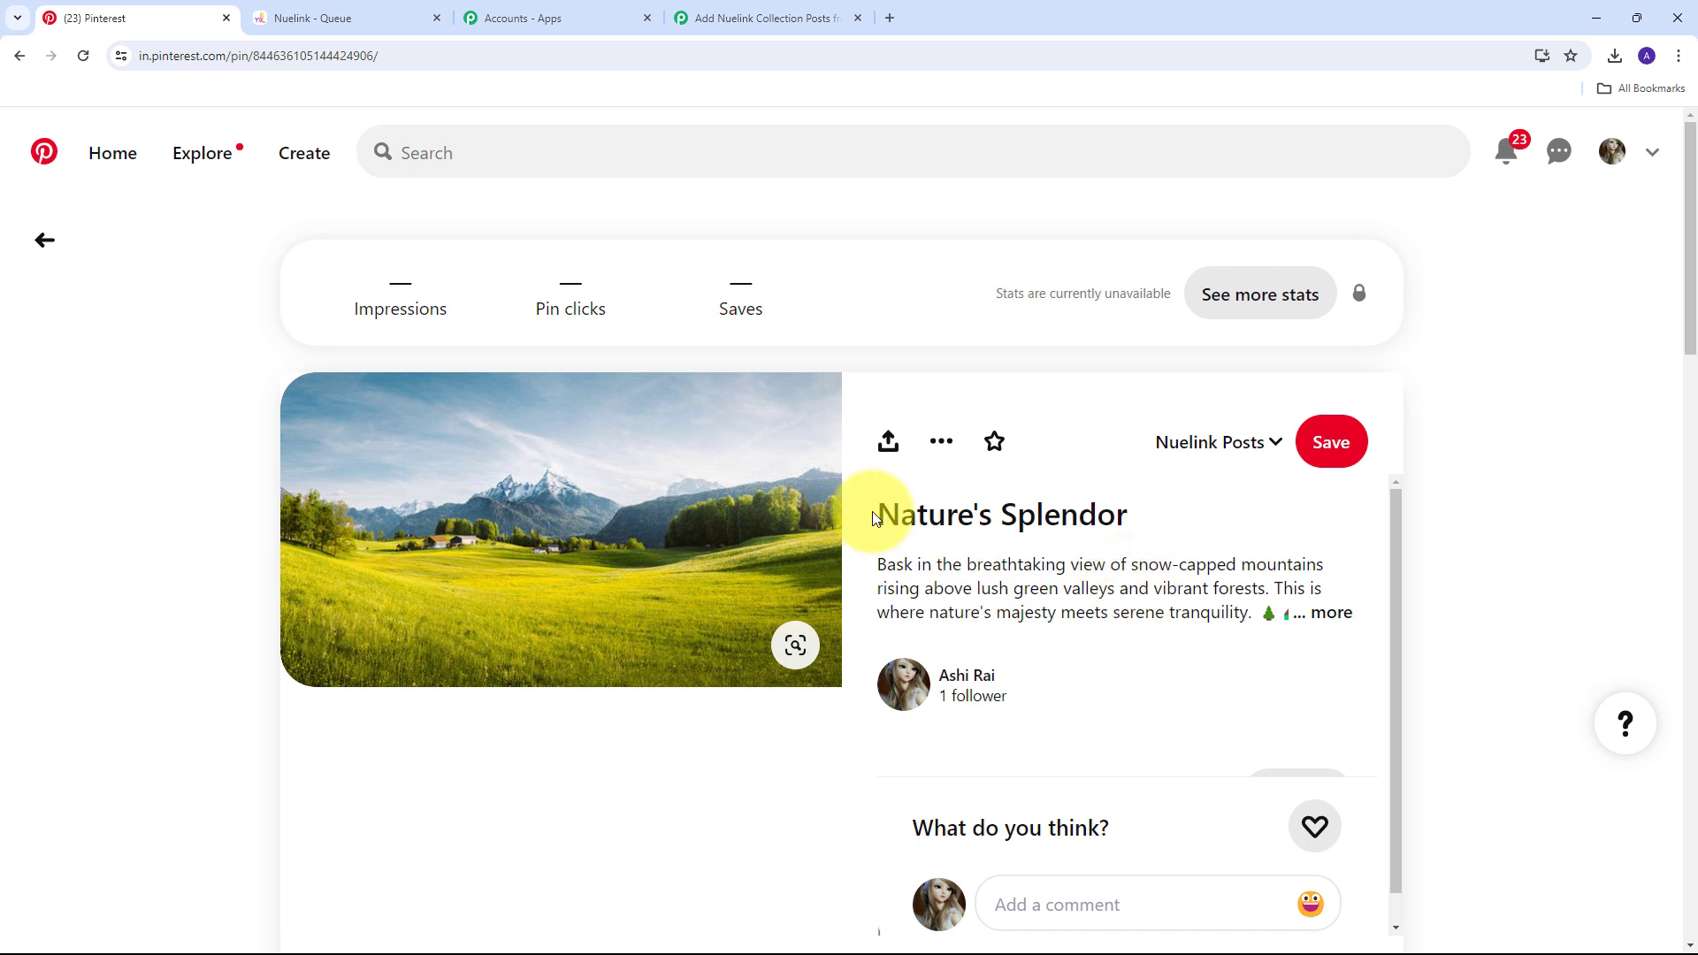
pyautogui.moveTo(880, 513); pyautogui.dragTo(1225, 516)
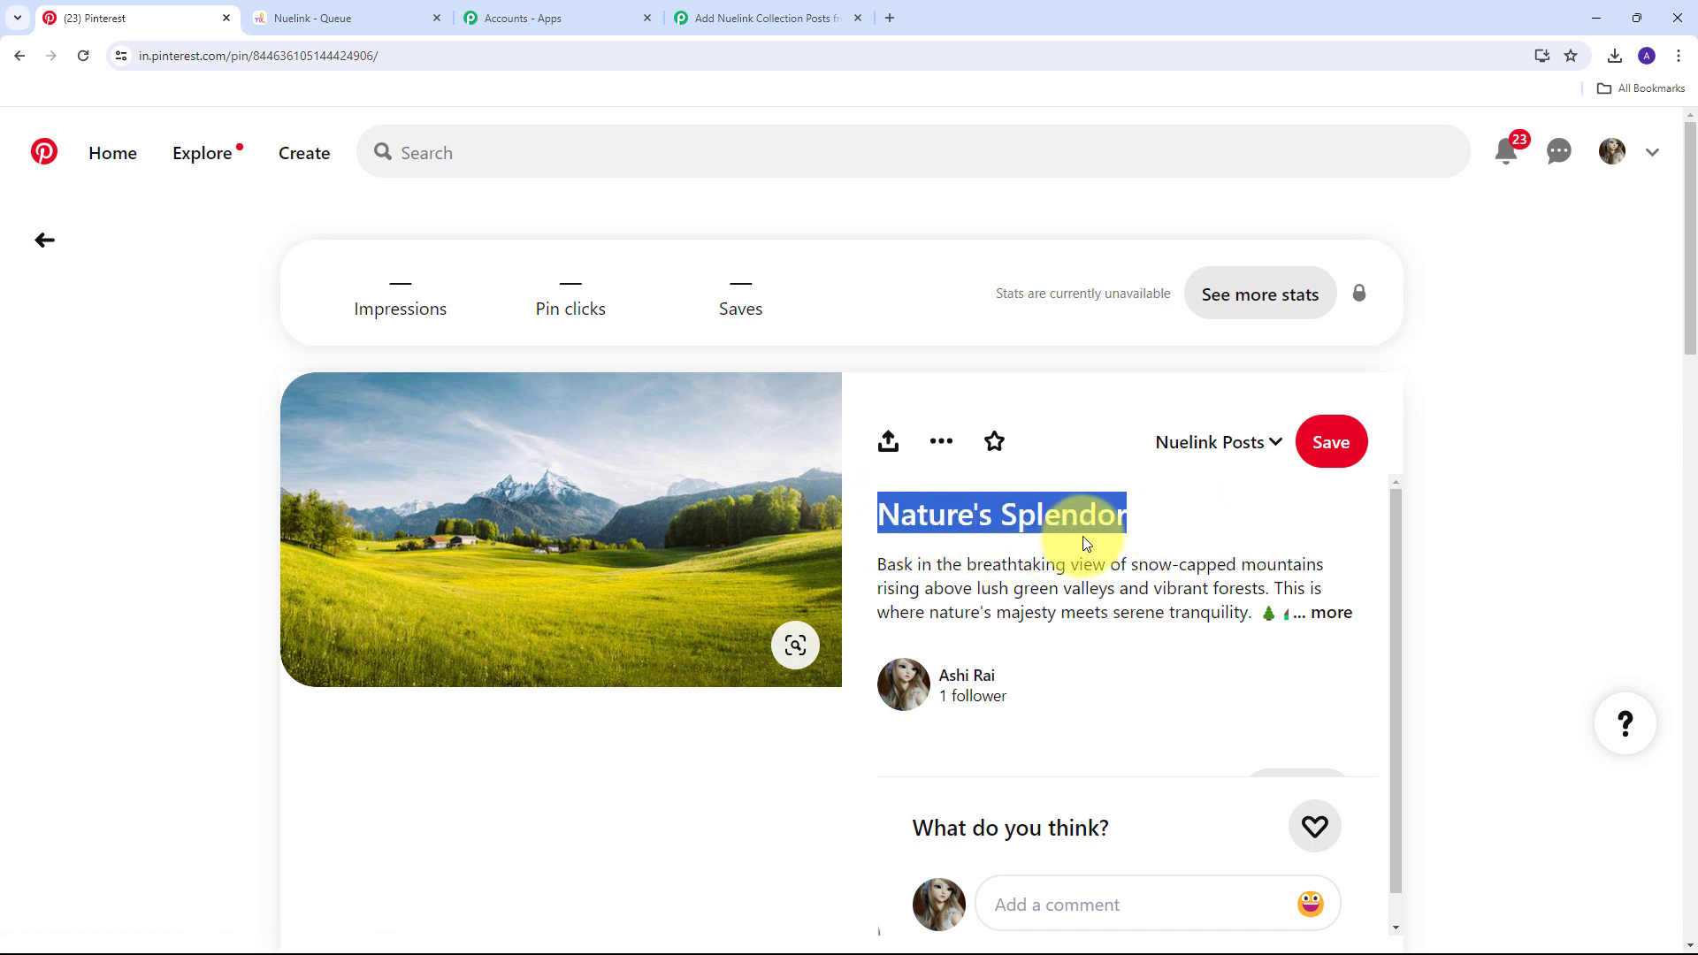
pyautogui.moveTo(871, 566); pyautogui.dragTo(1325, 634)
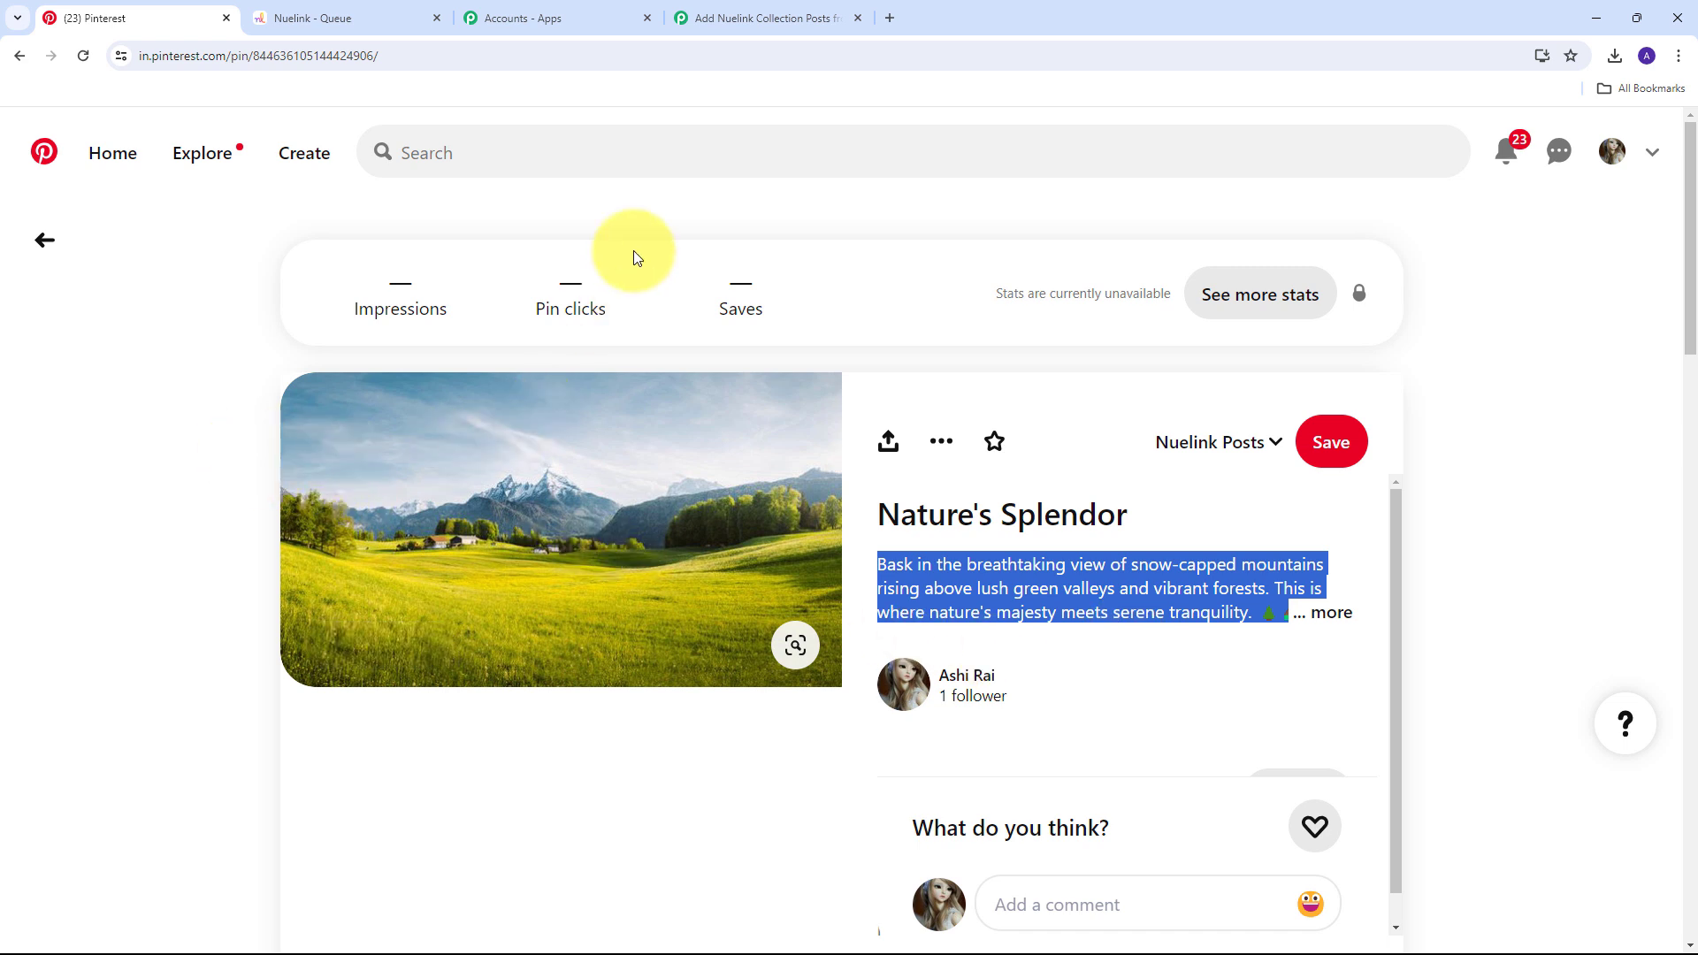
# Return to the Pabbly Connect workflow, then save the Pinterest trigger and send a test request.
pyautogui.click(759, 18)
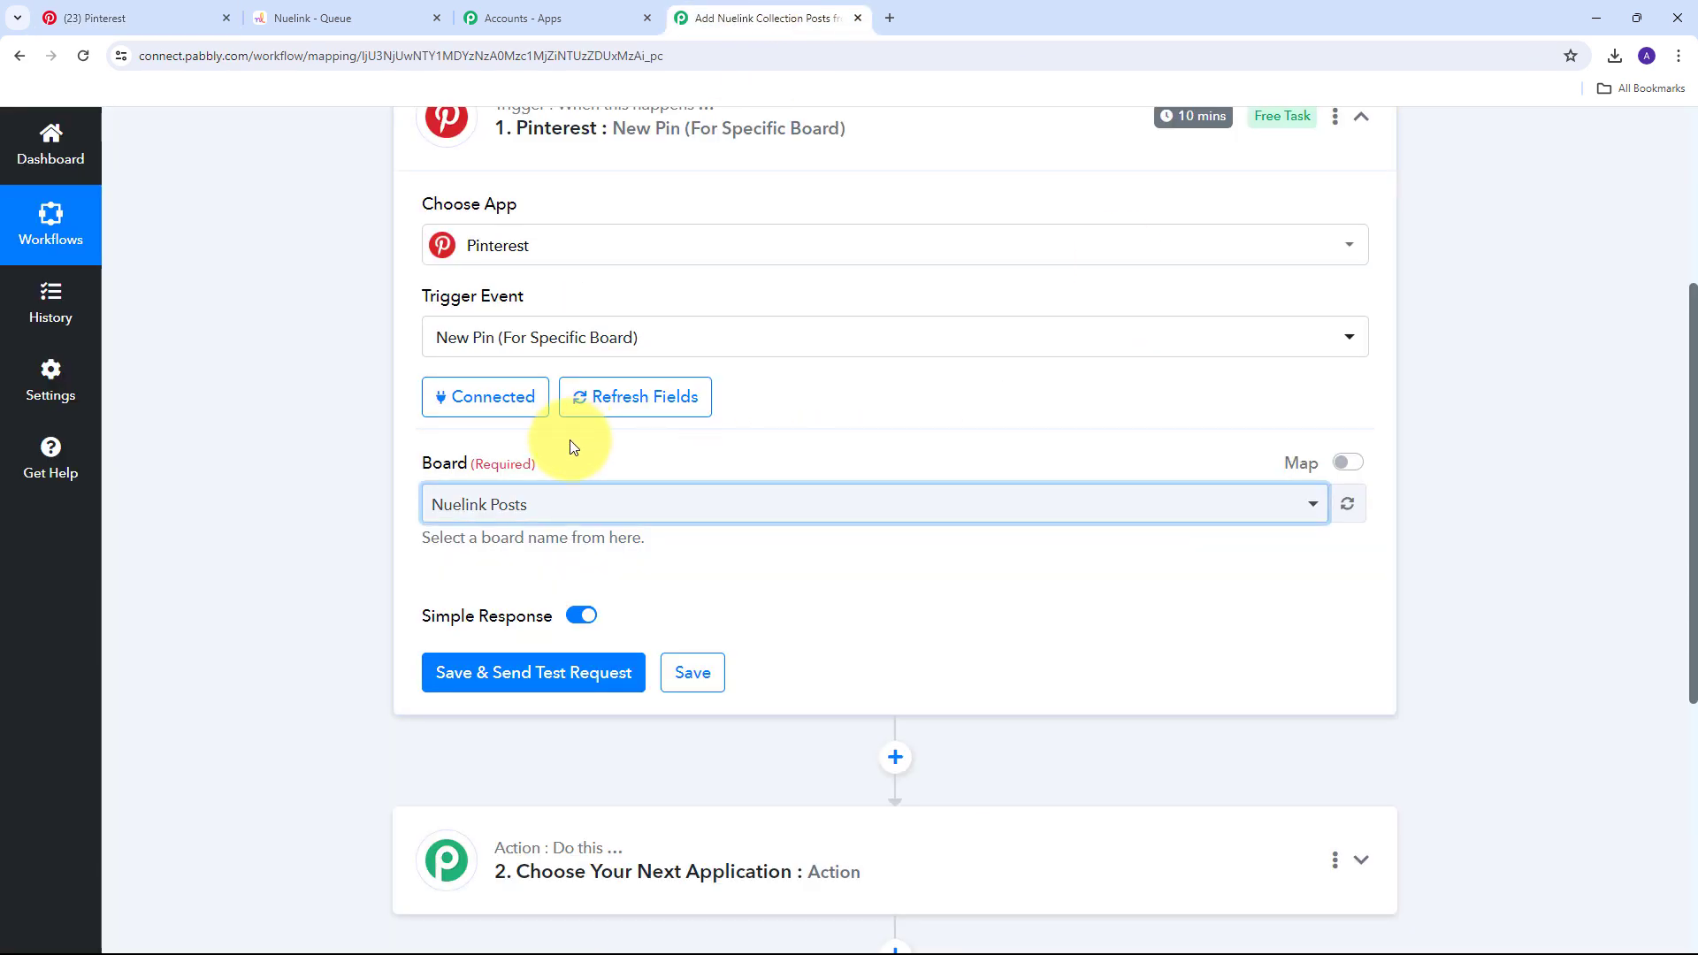
pyautogui.scroll(-1, 495, 429)
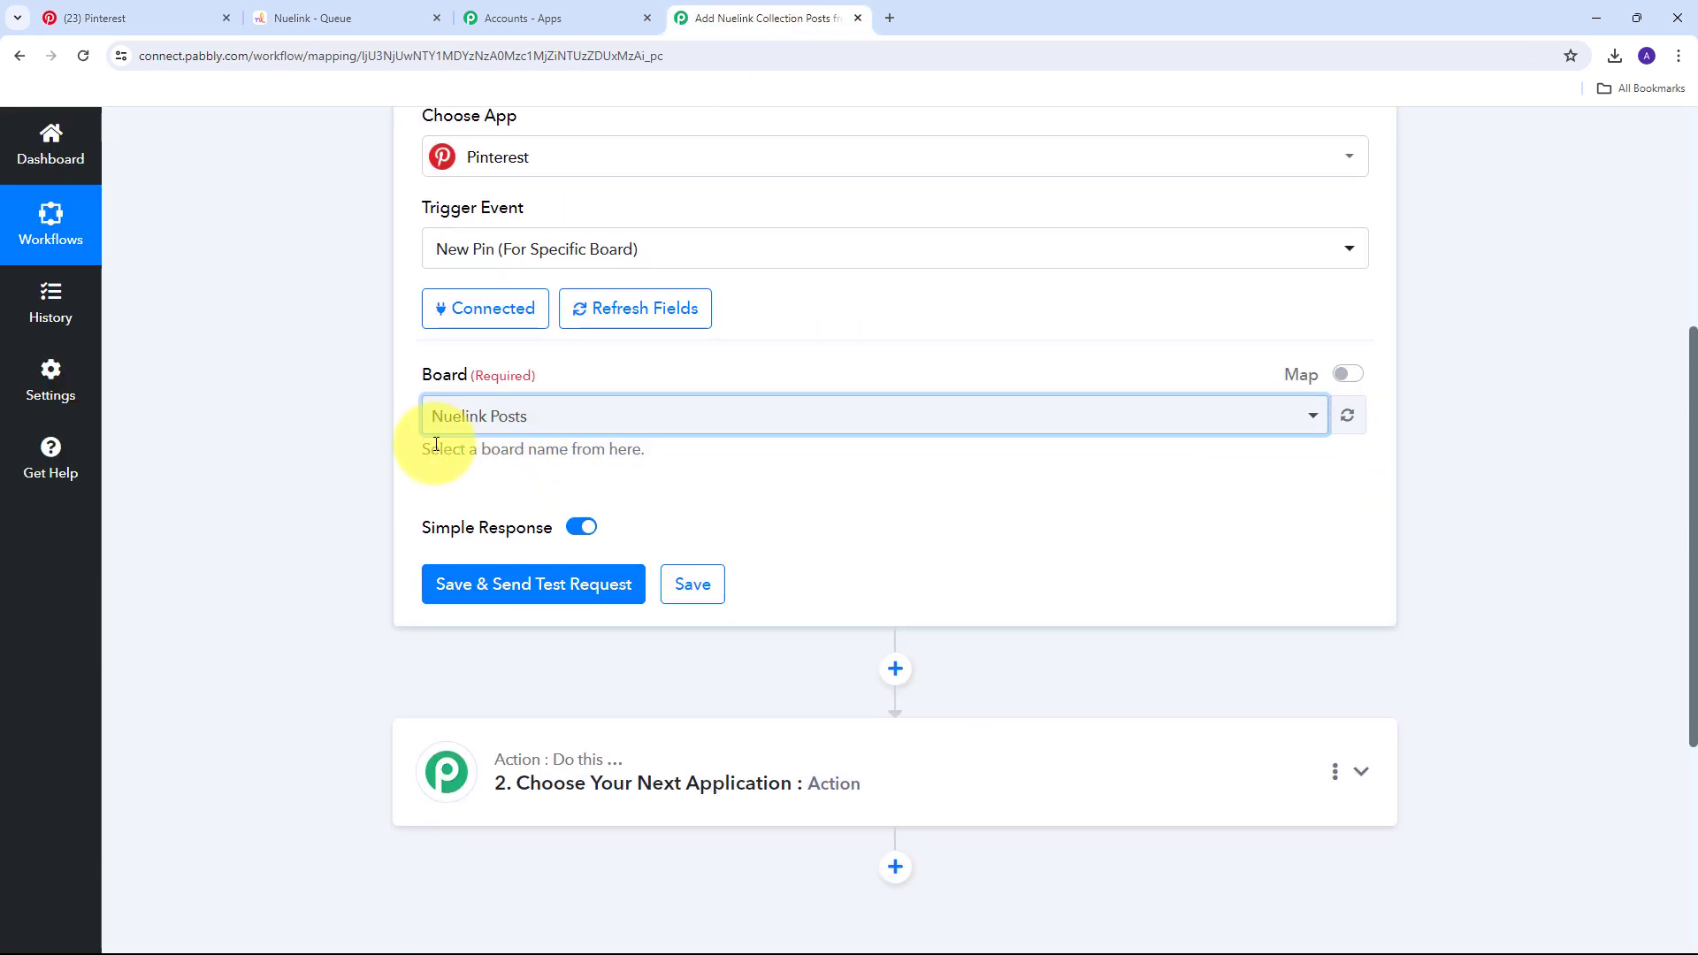
pyautogui.click(540, 588)
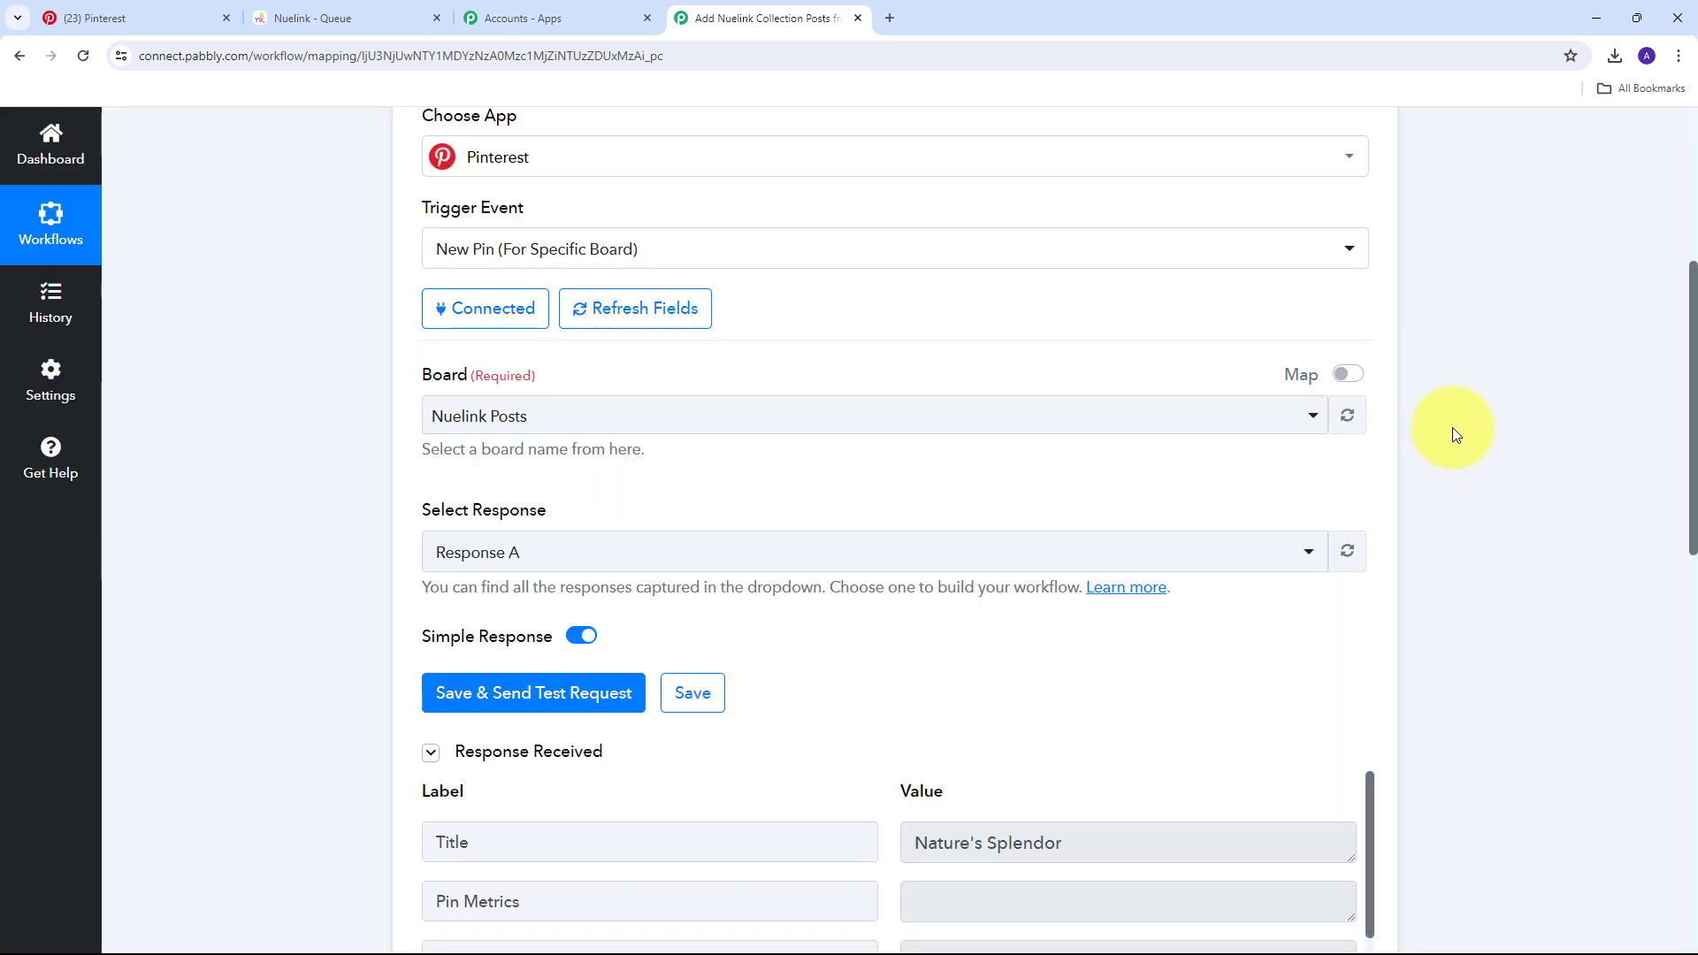
# Examine the title, 600x image URL and description in the trigger's received response, enlarging the URL and description values to read them fully.
pyautogui.scroll(-6, 1452, 427)
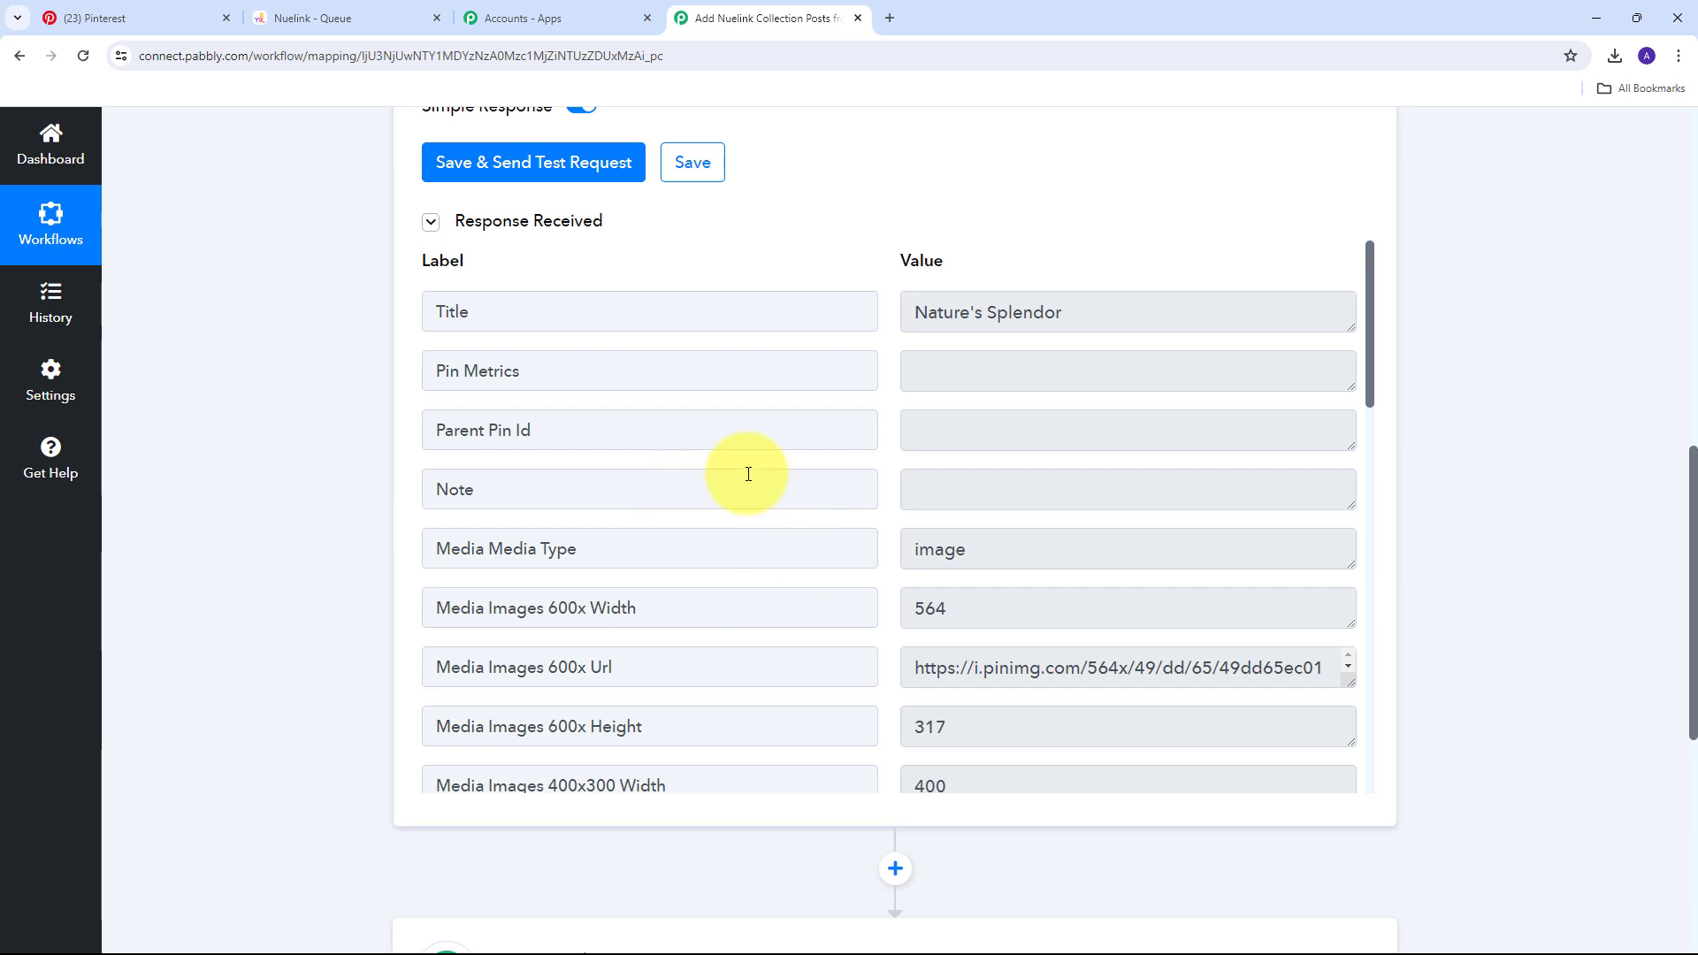
pyautogui.click(1101, 327)
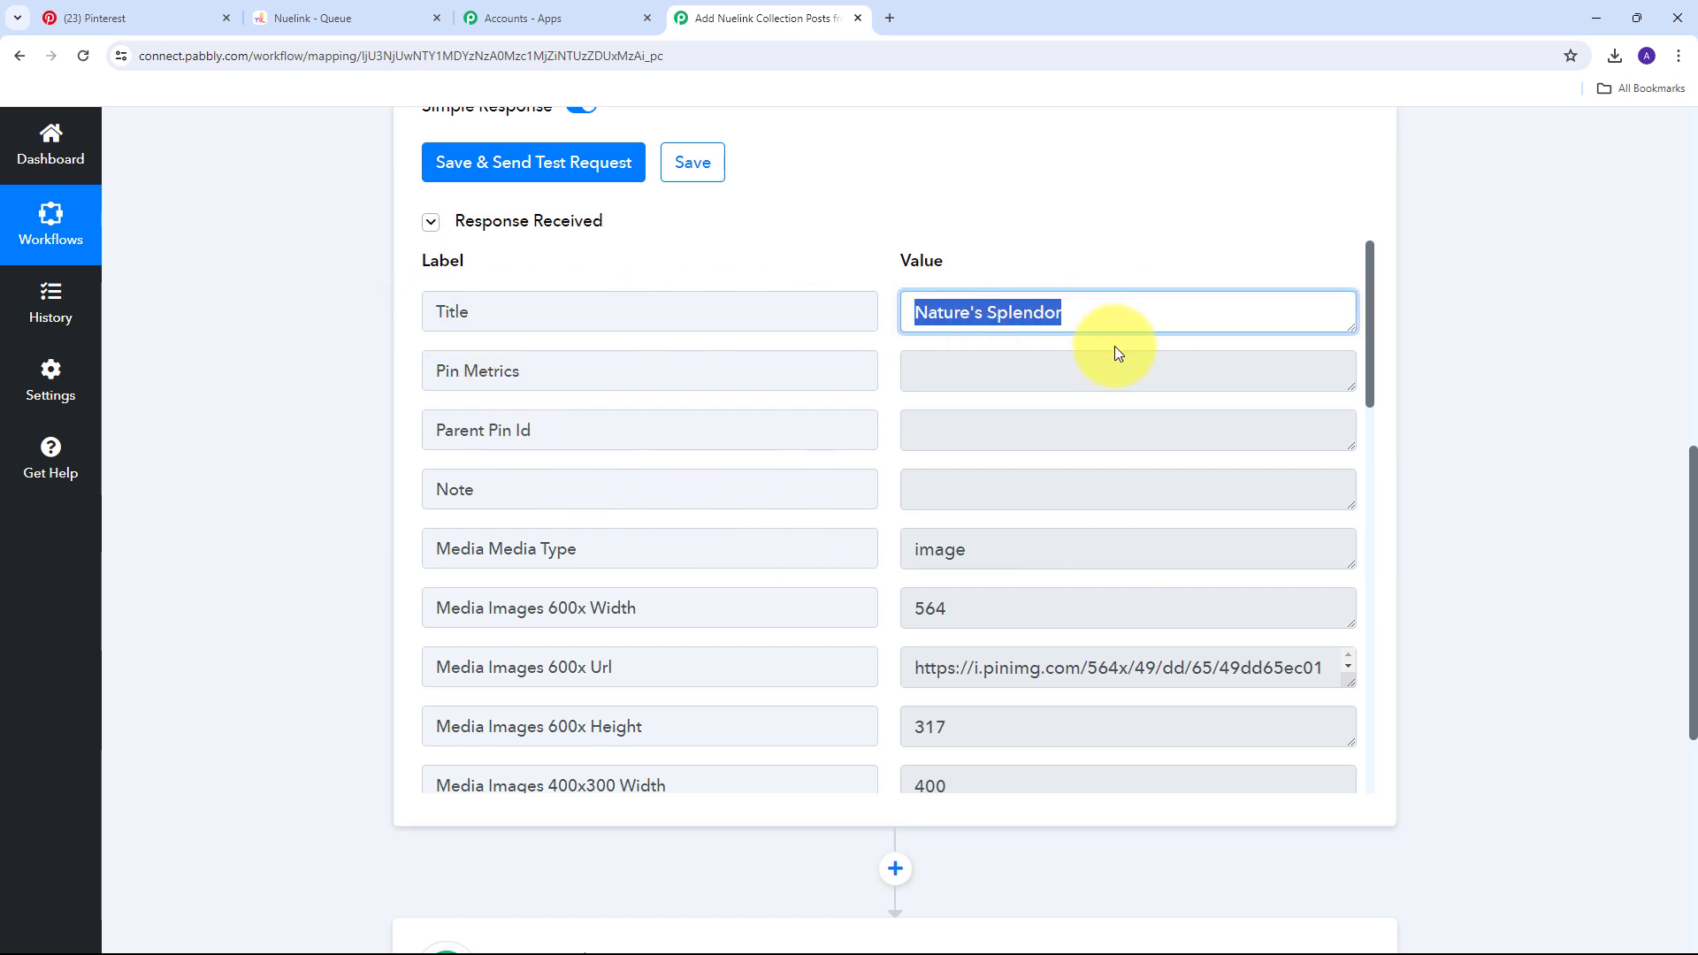
pyautogui.scroll(-2, 1106, 363)
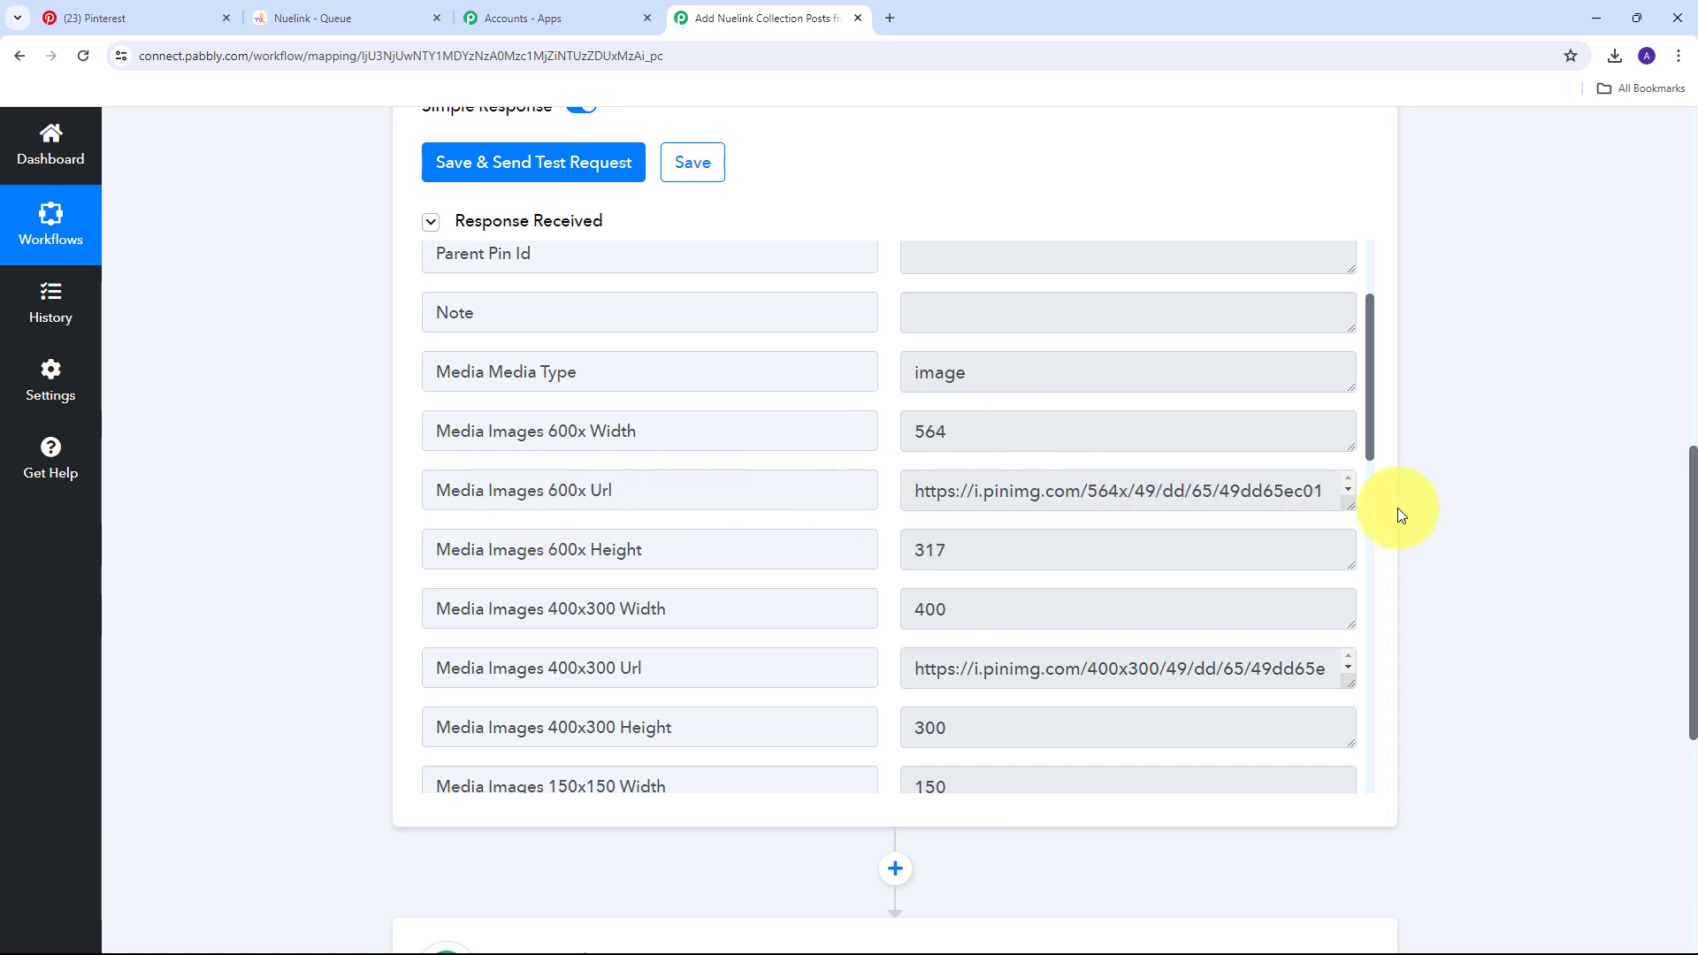
pyautogui.moveTo(1350, 505); pyautogui.dragTo(1347, 594)
pyautogui.moveTo(1200, 516); pyautogui.dragTo(917, 489)
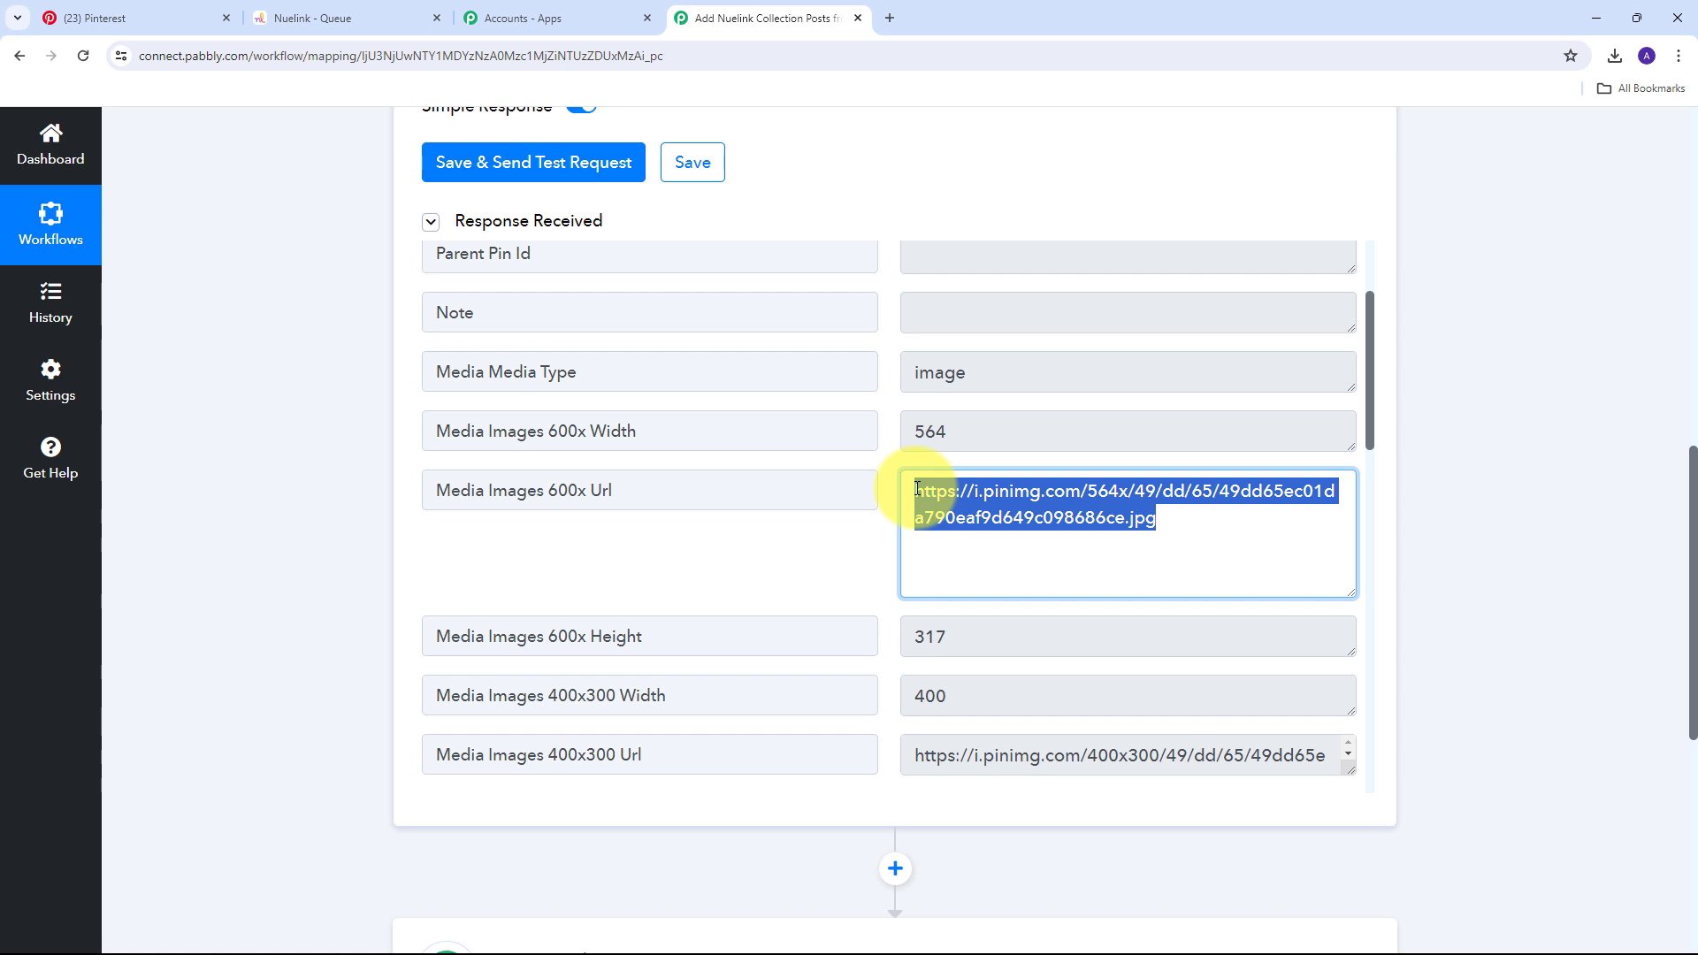
pyautogui.scroll(-7, 920, 495)
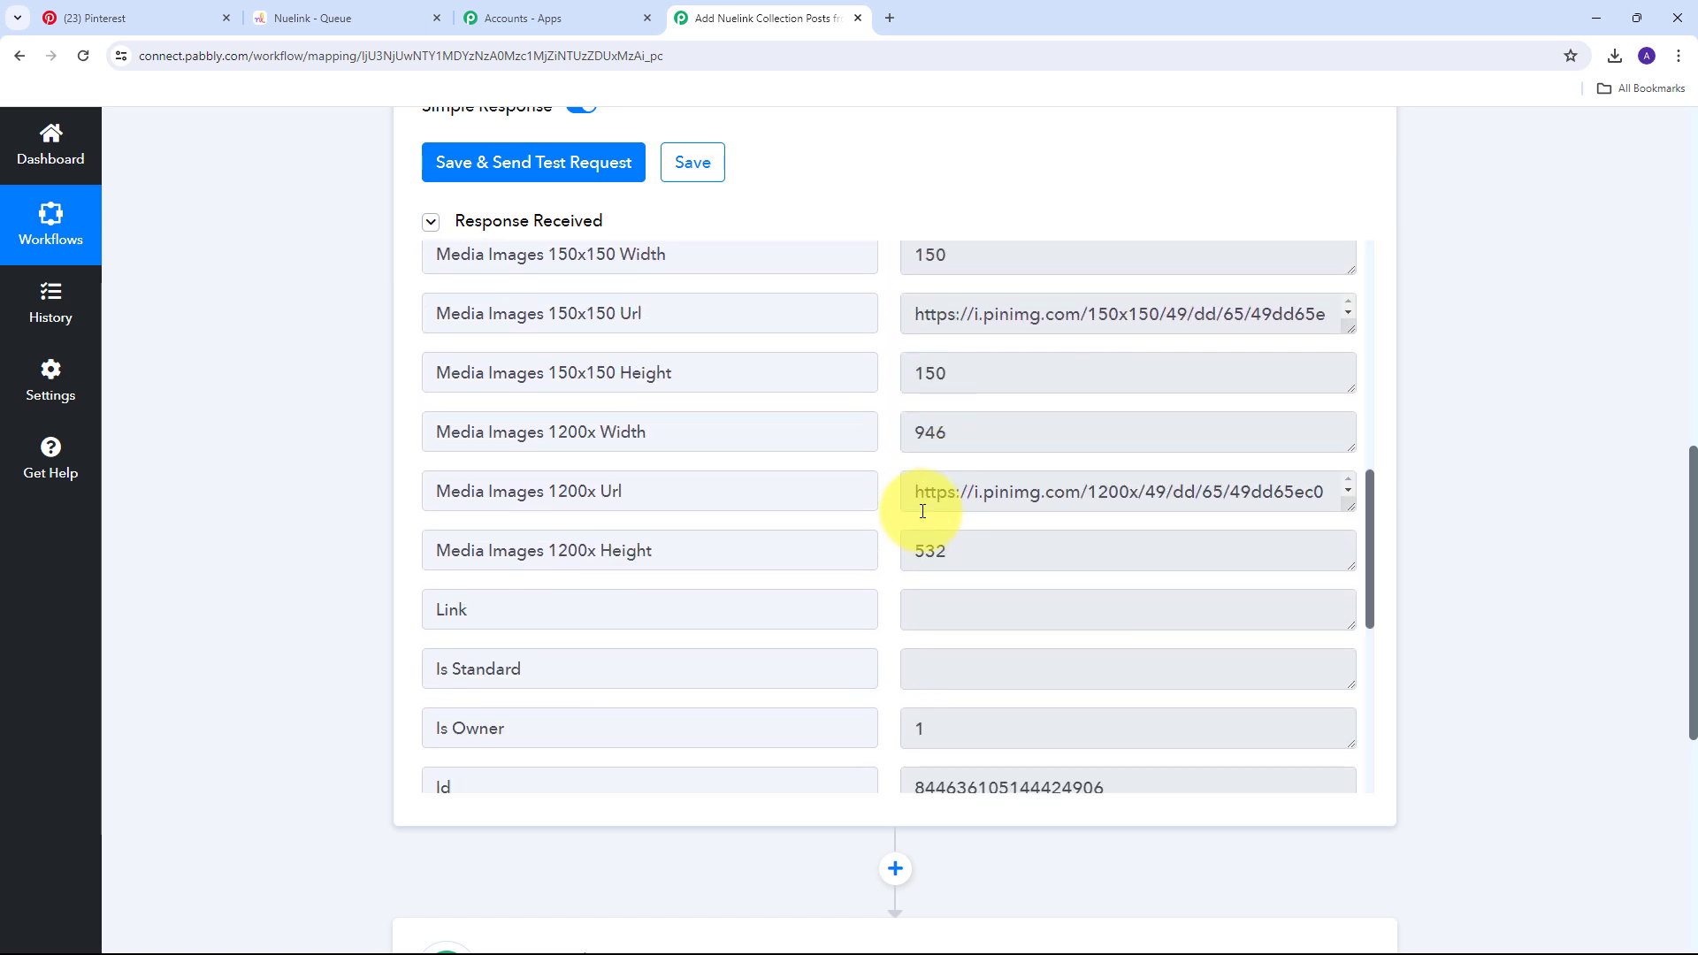
pyautogui.scroll(-8, 922, 511)
pyautogui.moveTo(1352, 447); pyautogui.dragTo(1341, 616)
pyautogui.moveTo(1274, 561); pyautogui.dragTo(841, 409)
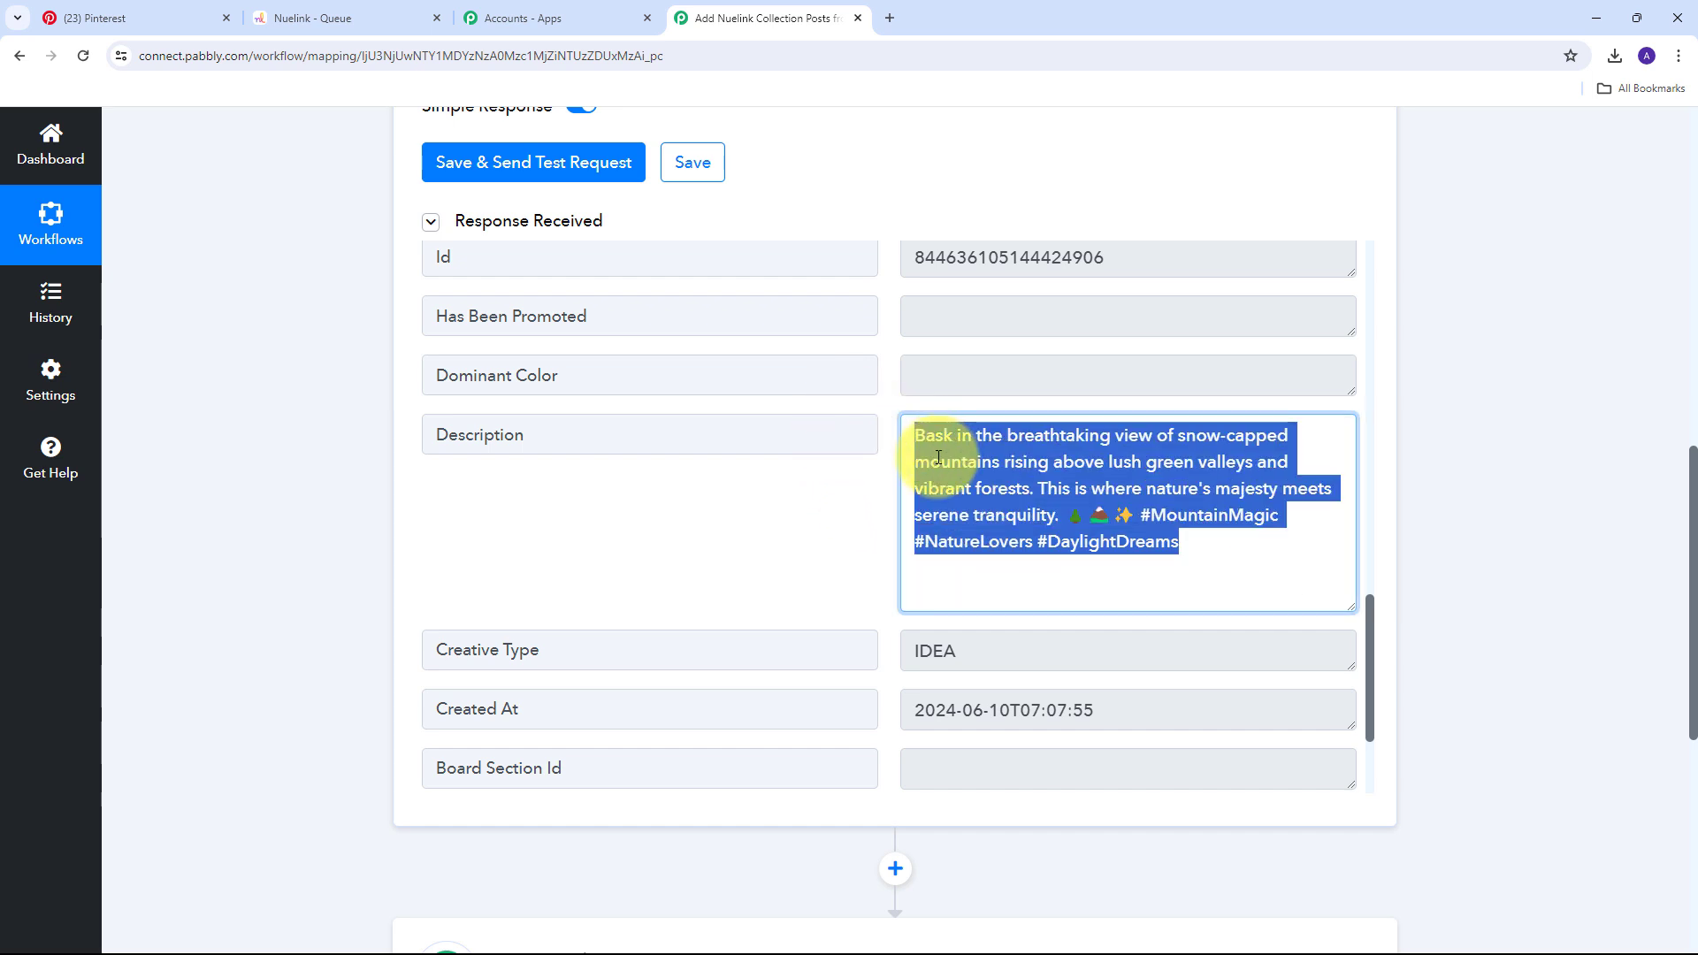
pyautogui.click(877, 501)
# Review the Pinterest trigger's header, board setting and captured response fields once more.
pyautogui.scroll(15, 877, 502)
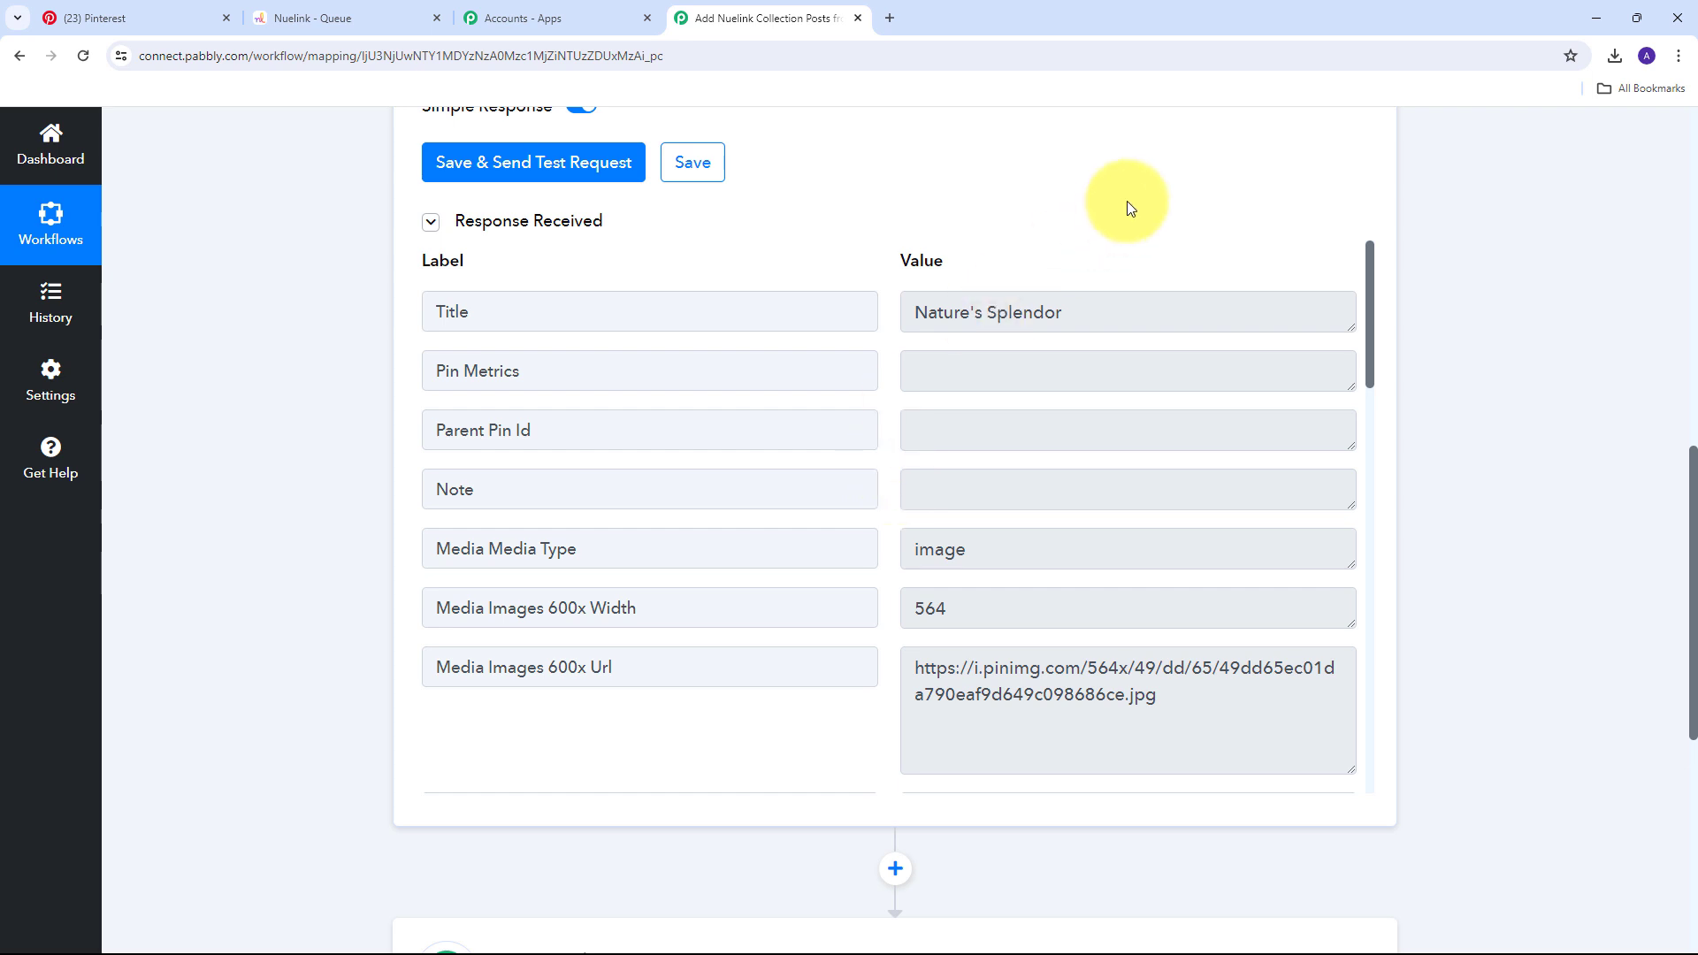
pyautogui.scroll(8, 1110, 284)
pyautogui.scroll(2, 1116, 288)
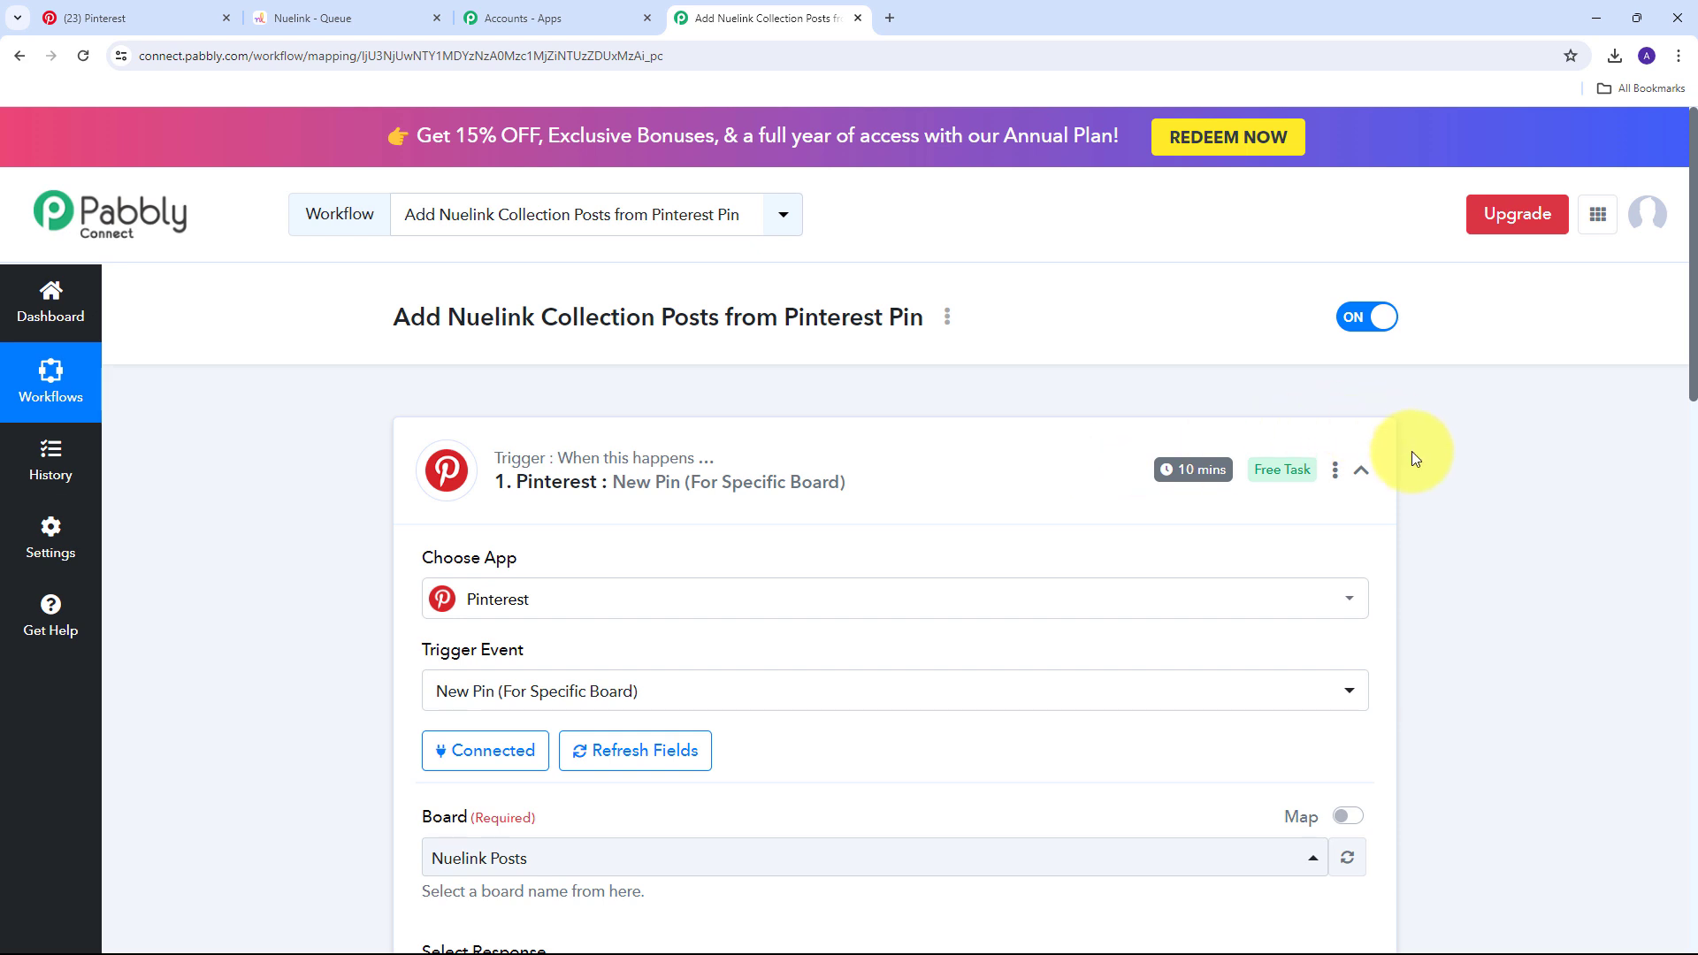
pyautogui.scroll(-9, 1492, 469)
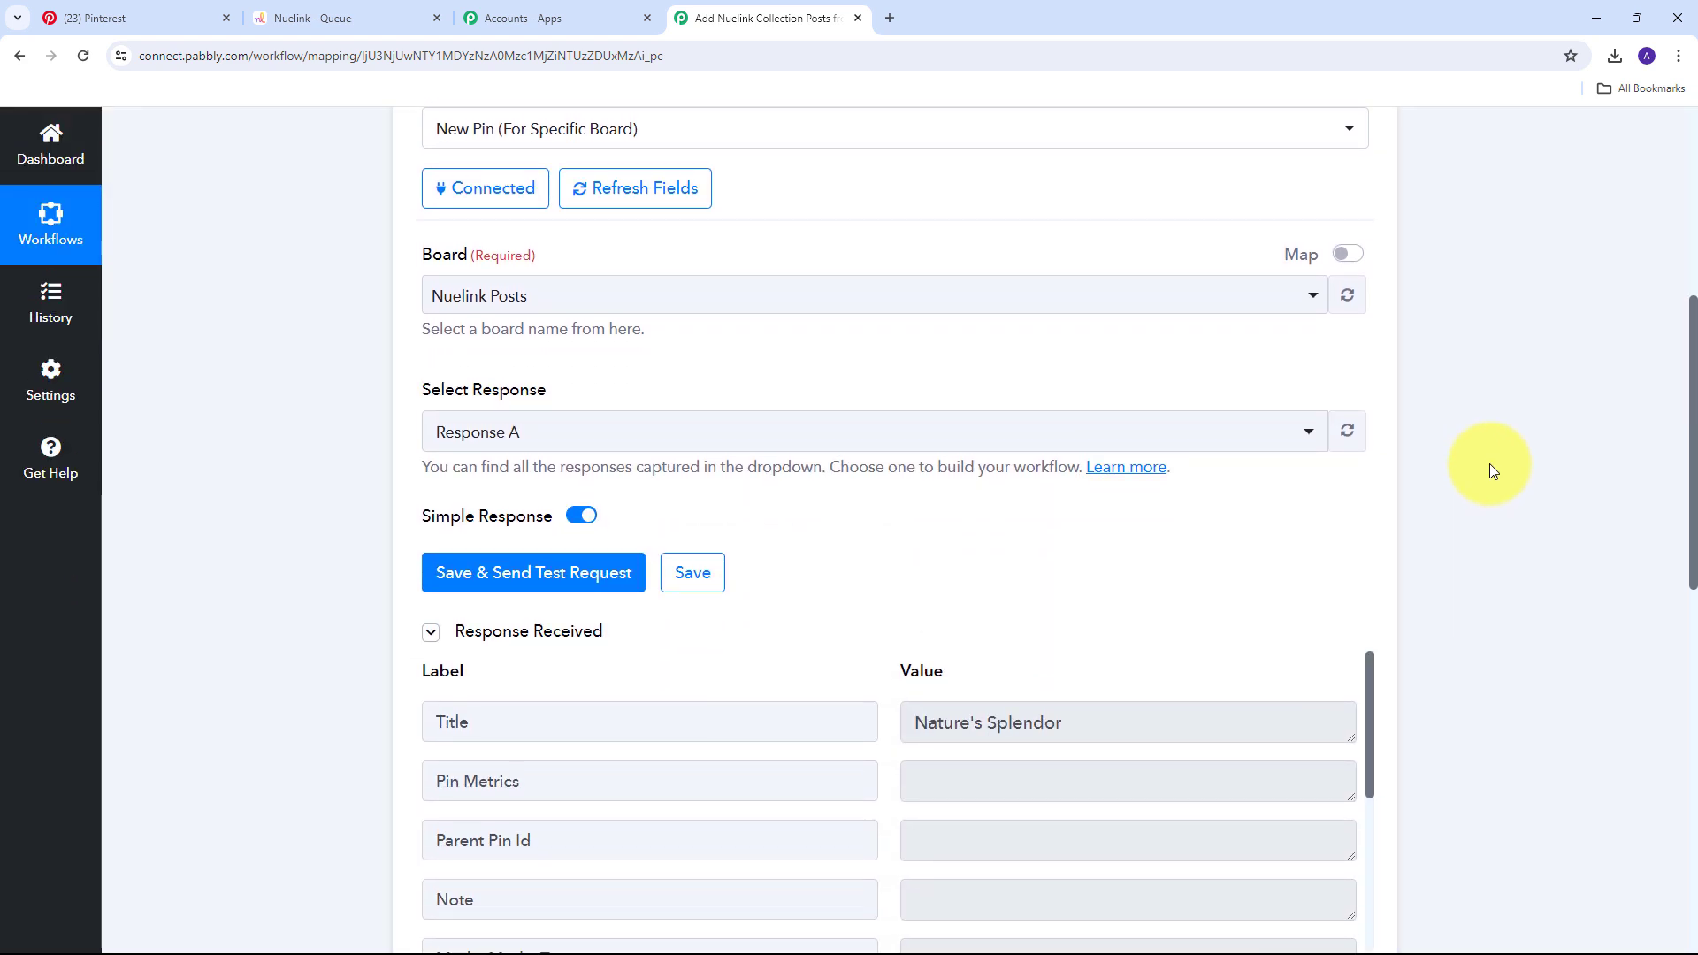
pyautogui.scroll(-3, 1489, 463)
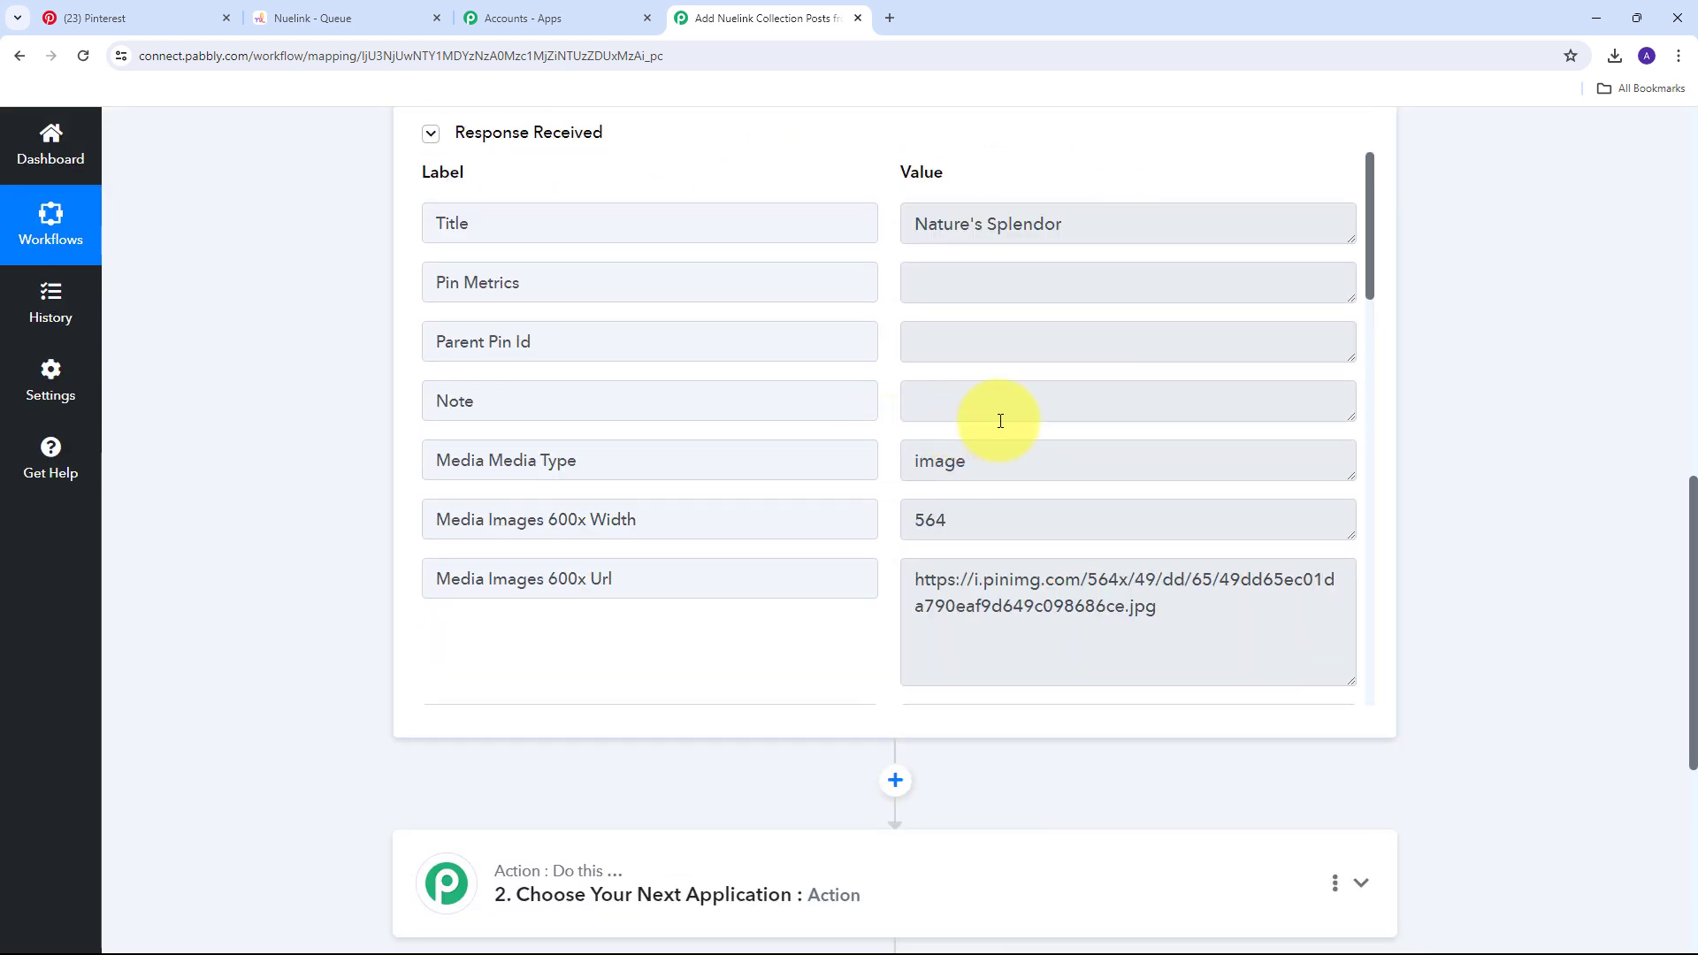
pyautogui.scroll(1, 884, 472)
pyautogui.scroll(-2, 884, 473)
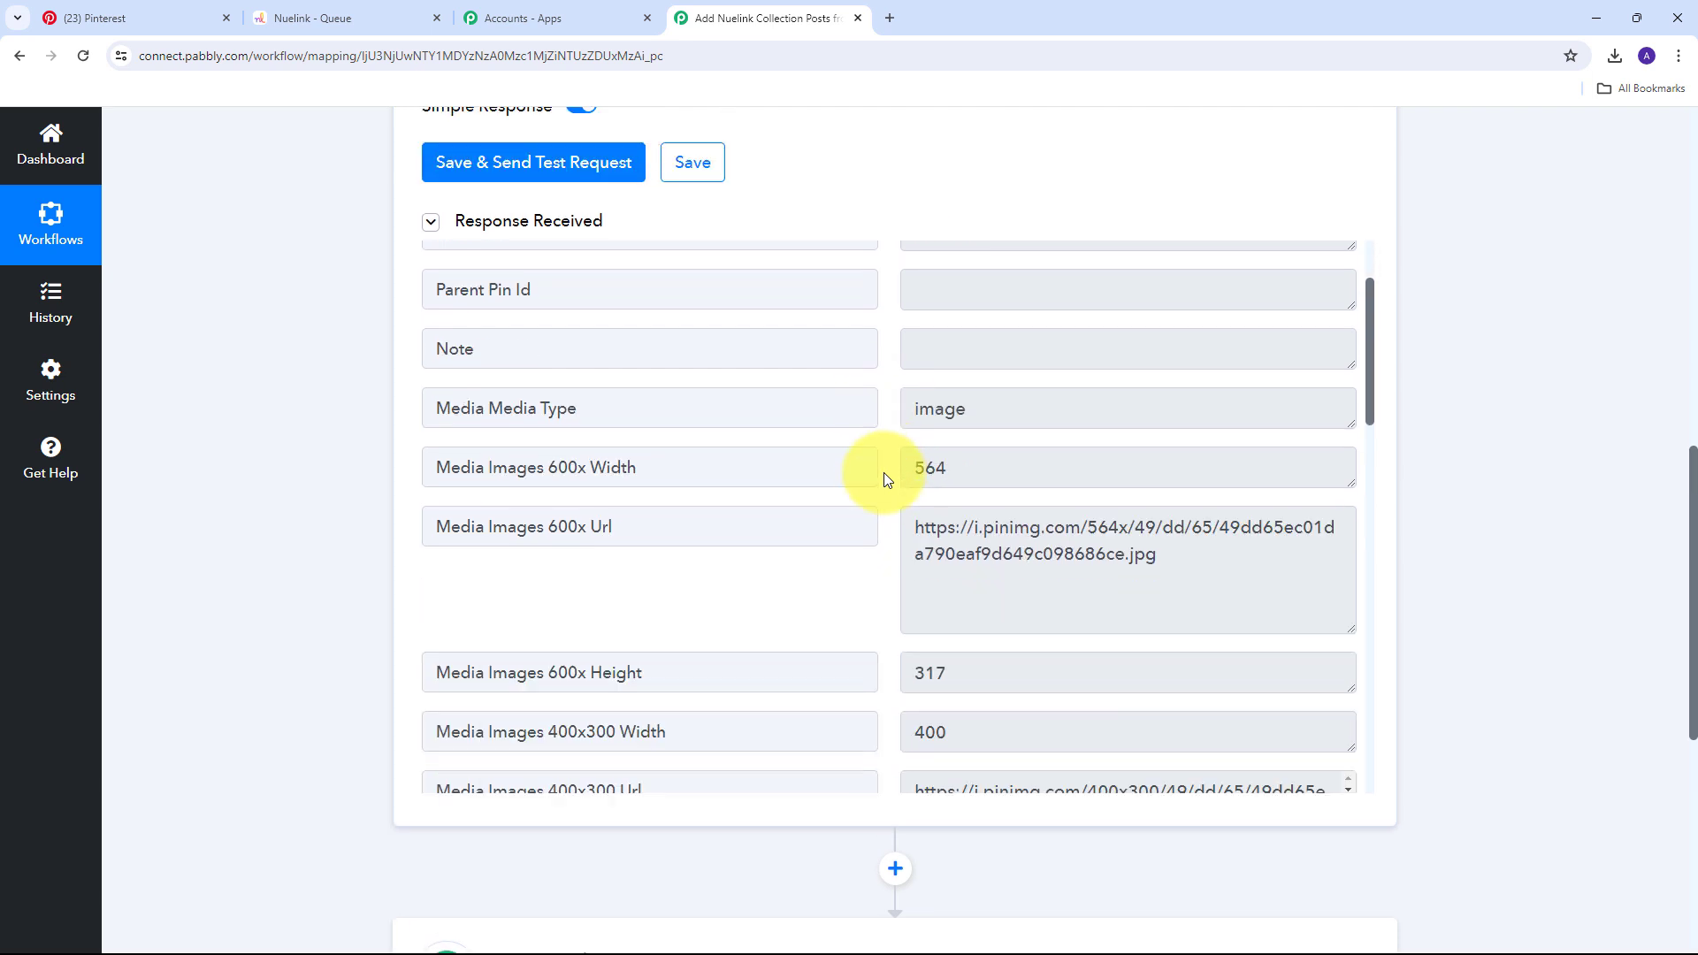
pyautogui.scroll(2, 887, 478)
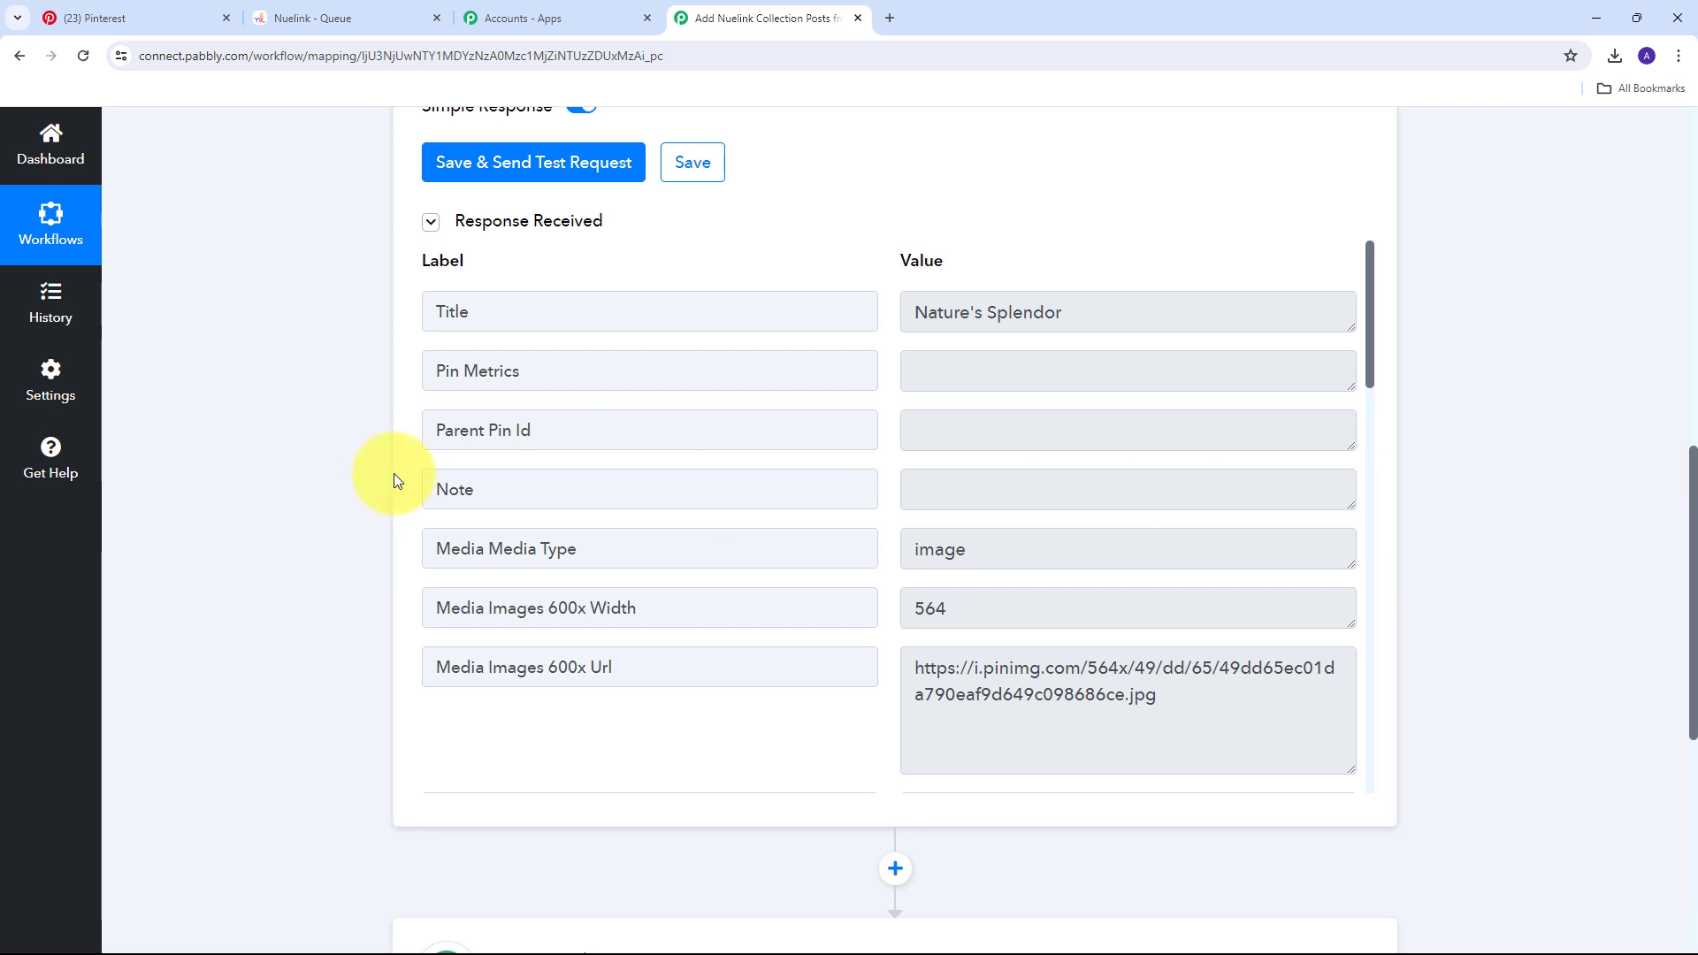
# Set the workflow's second step to the Nuelink app with the action event Add Post to Collection.
pyautogui.scroll(-1, 1459, 398)
pyautogui.scroll(-5, 1459, 380)
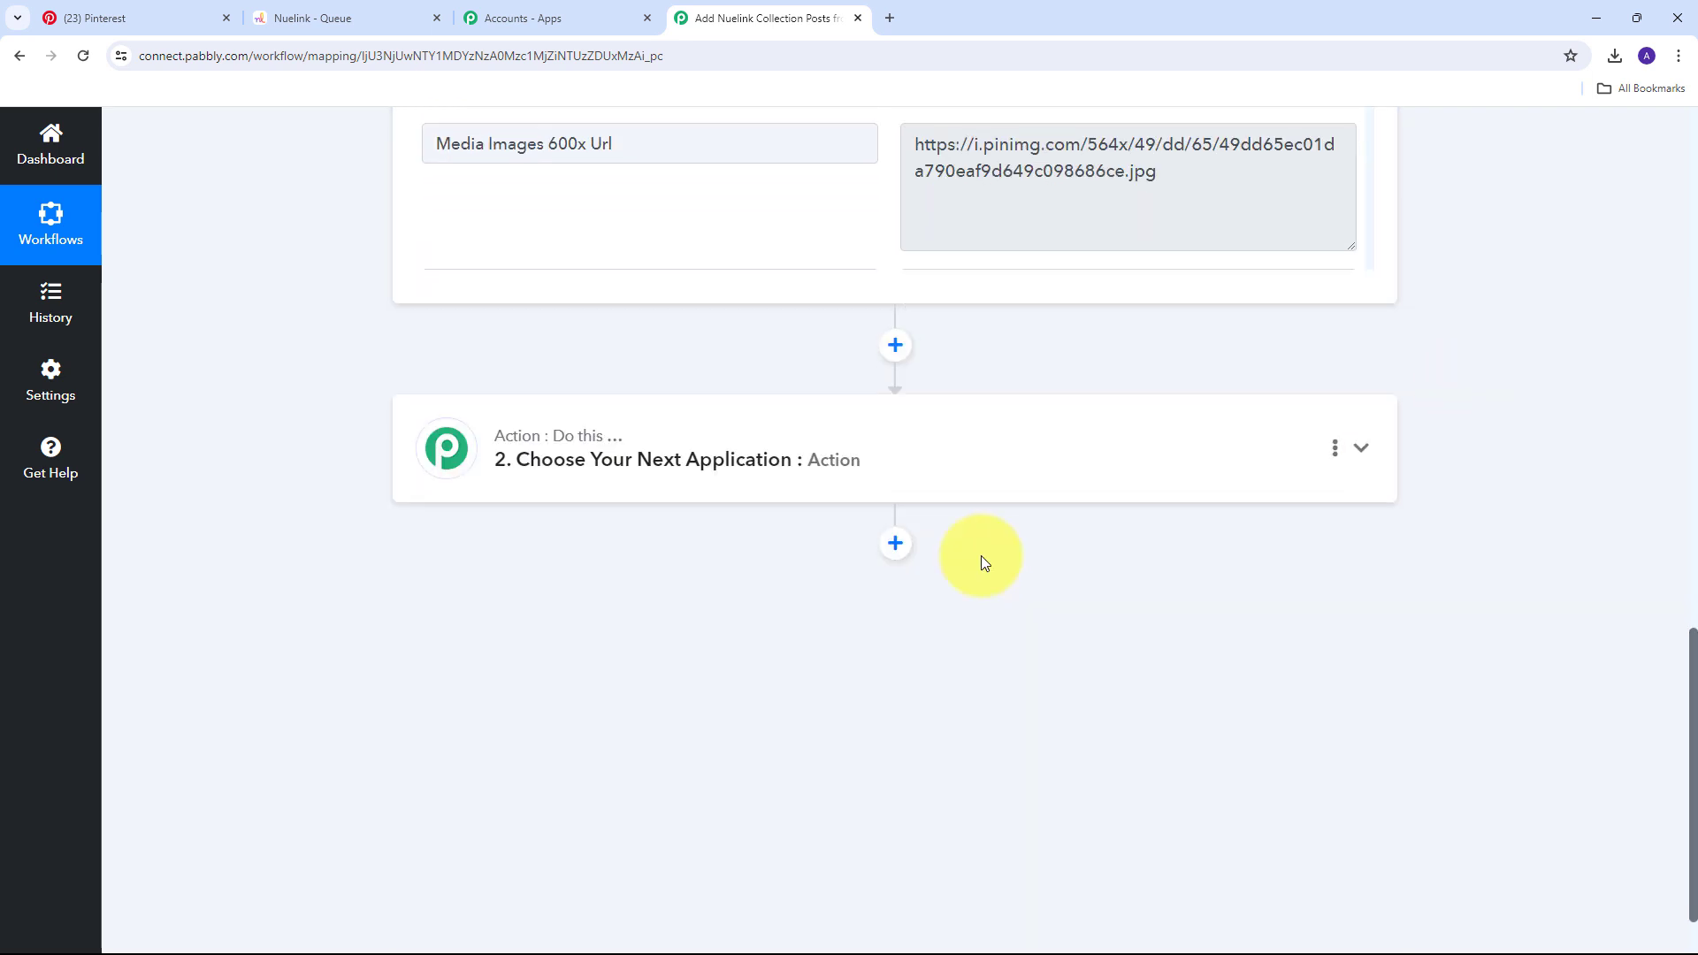
pyautogui.click(1360, 453)
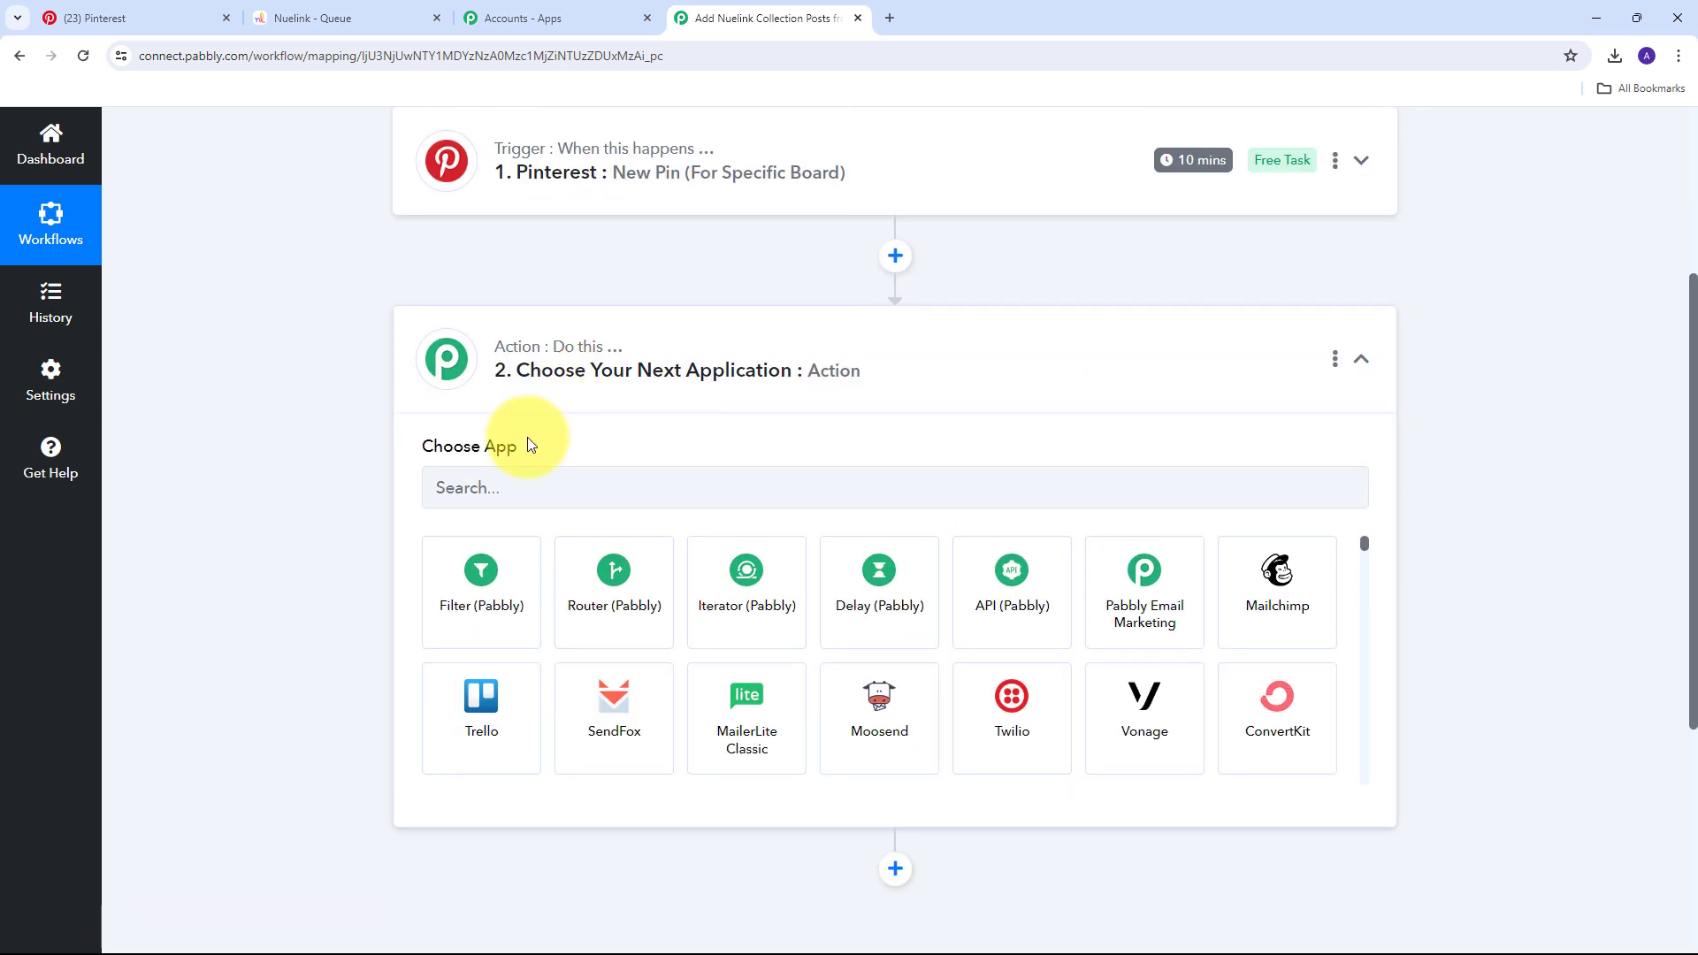
pyautogui.click(492, 487)
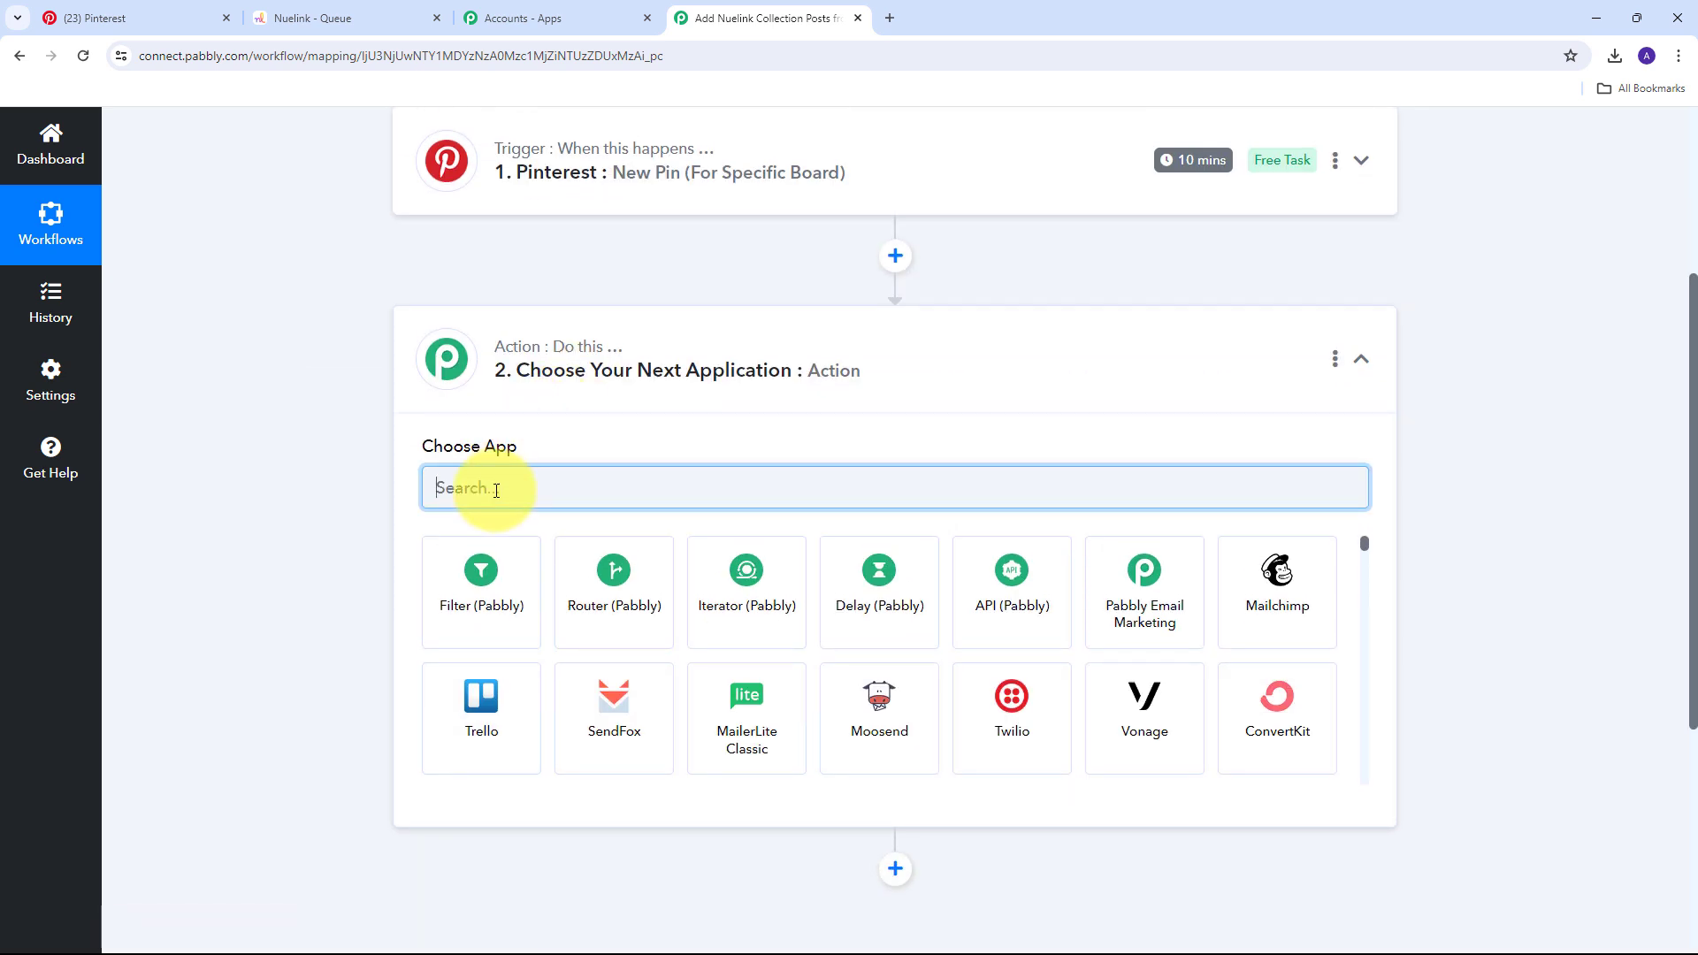
pyautogui.write('Nuelink')
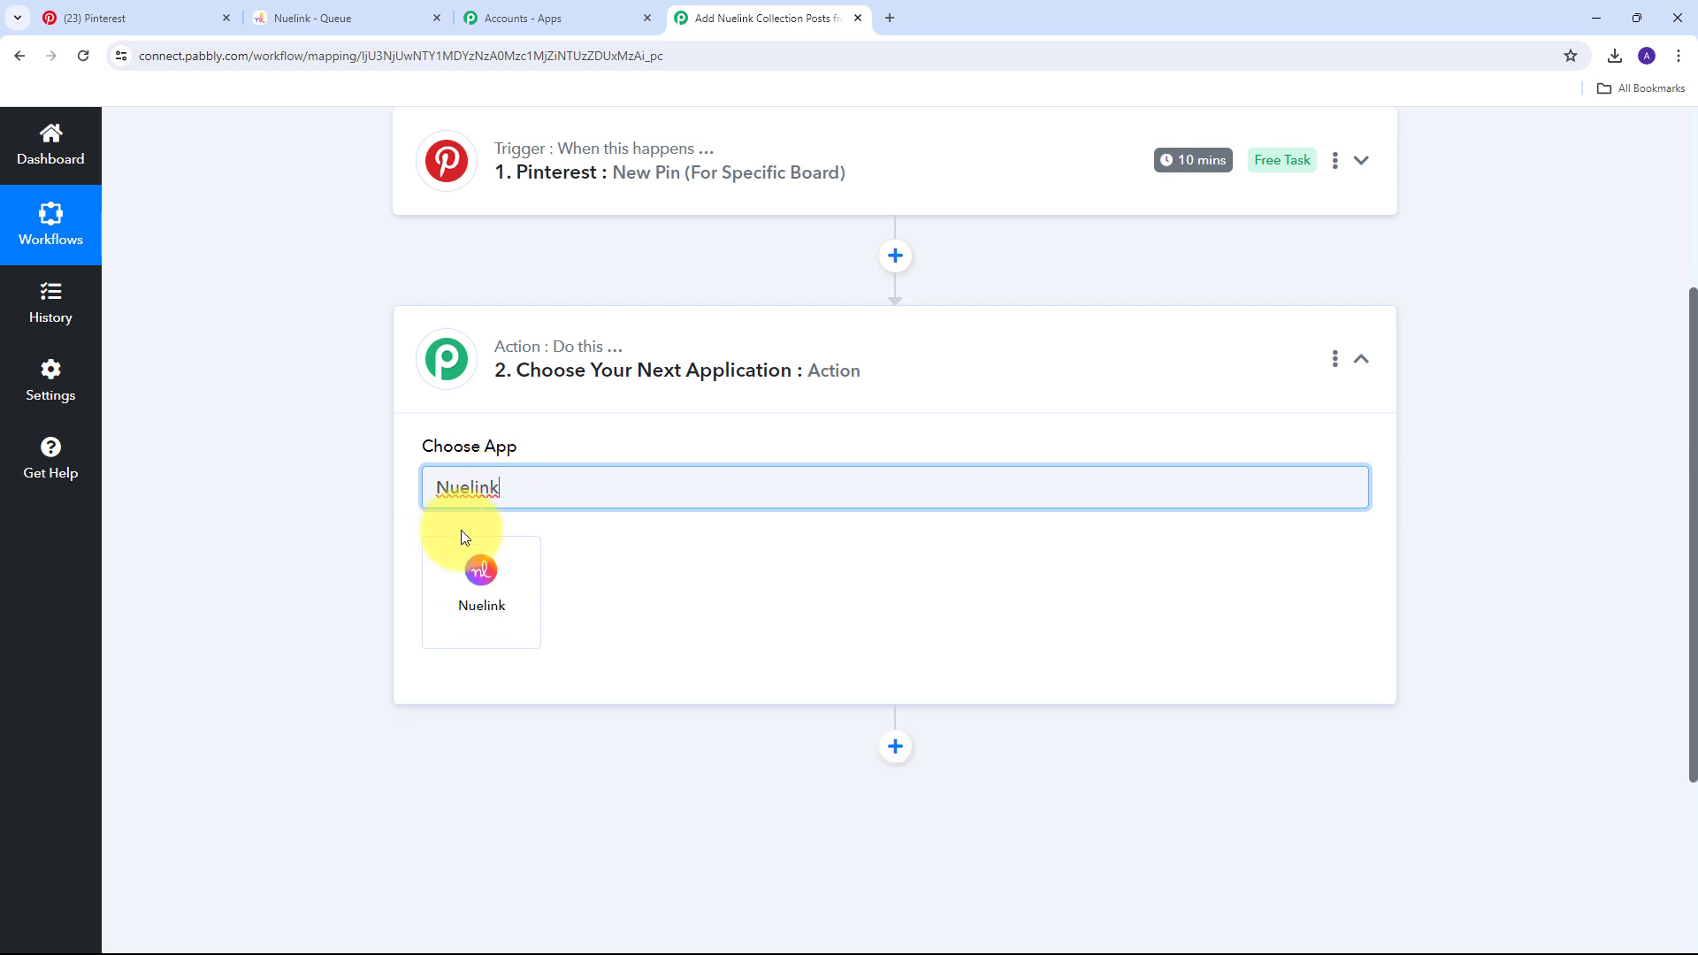
pyautogui.click(493, 606)
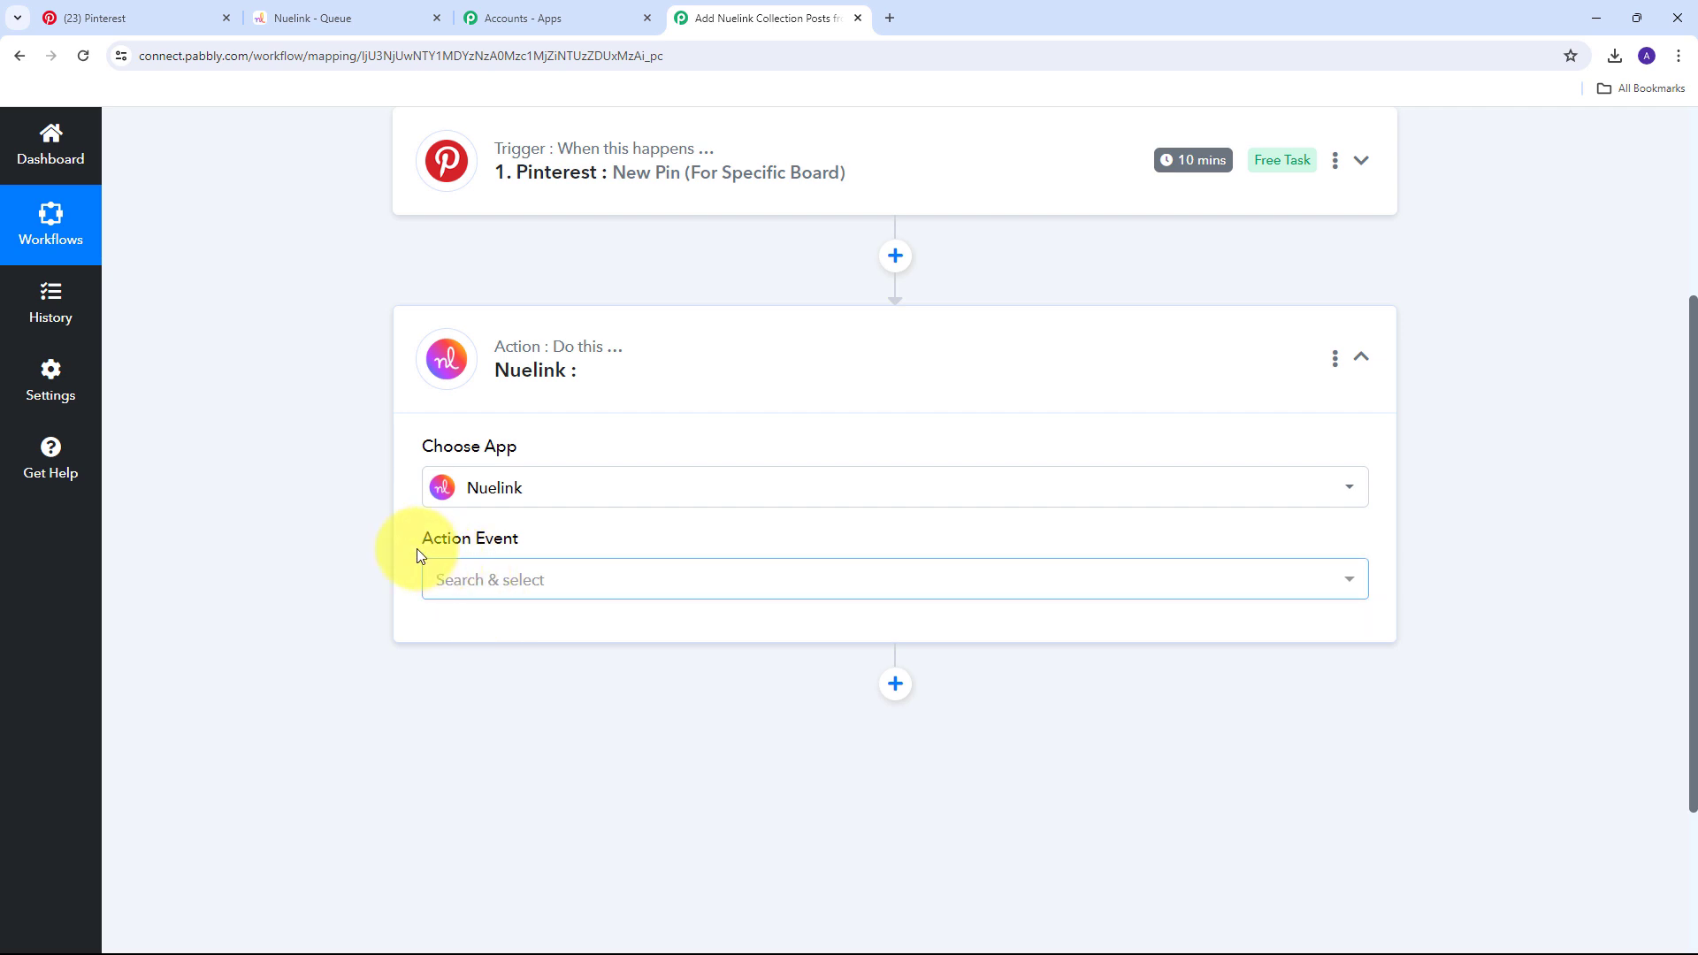
pyautogui.click(721, 588)
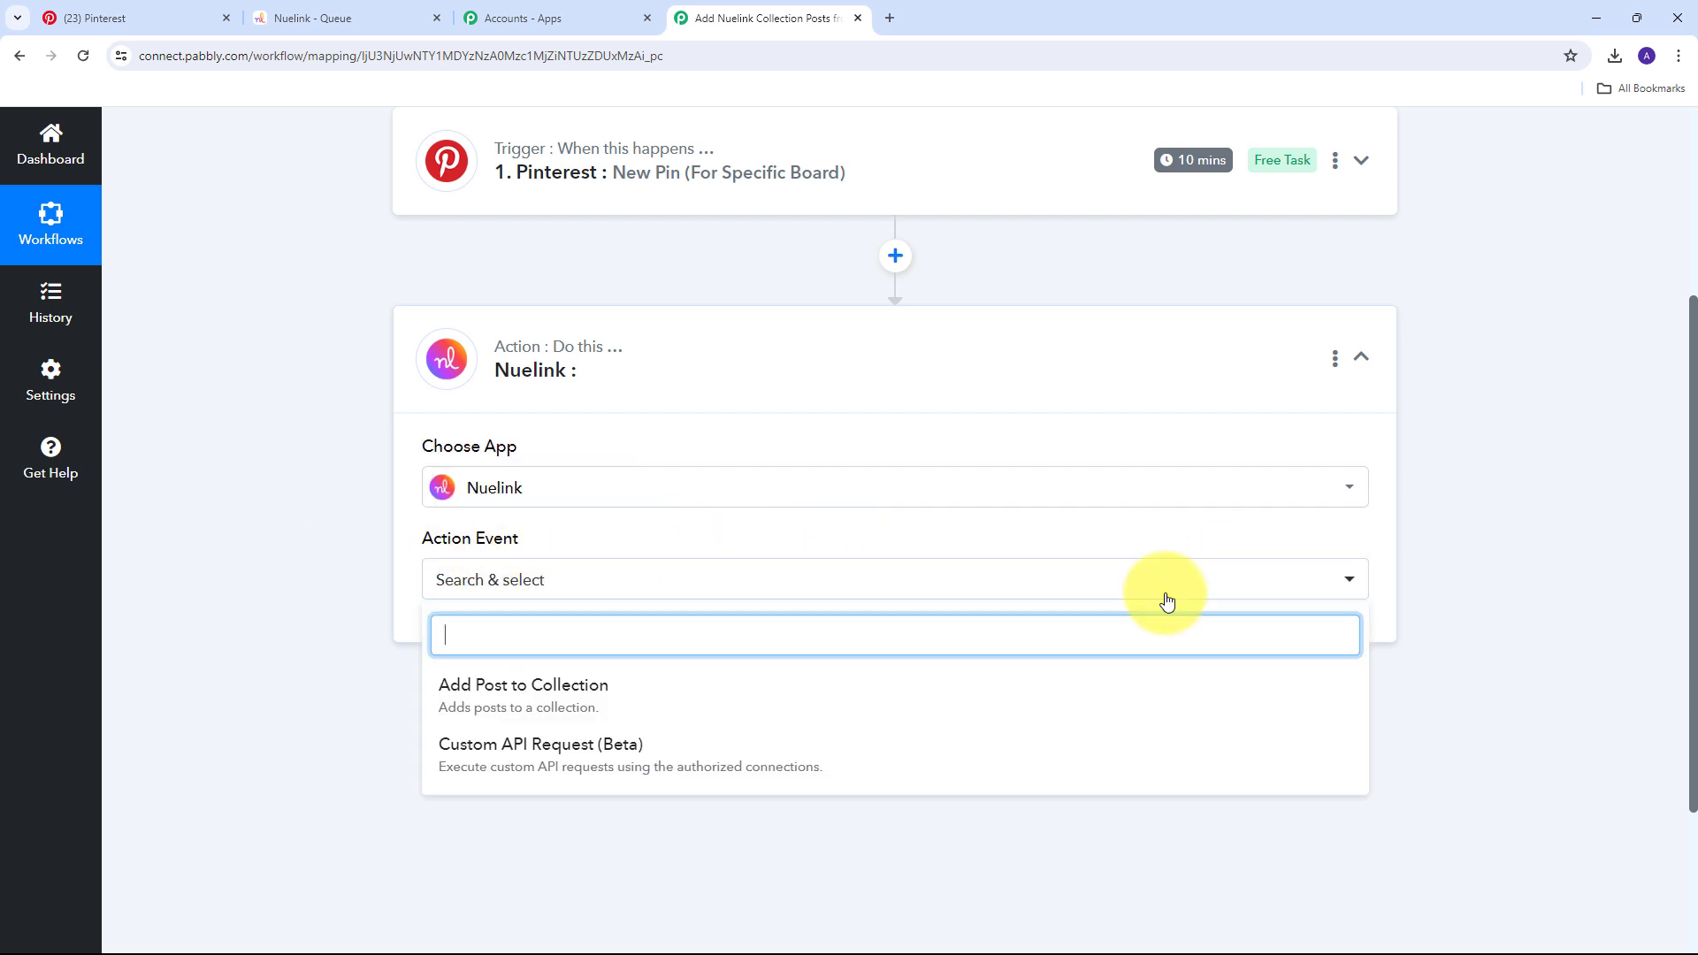
pyautogui.click(574, 695)
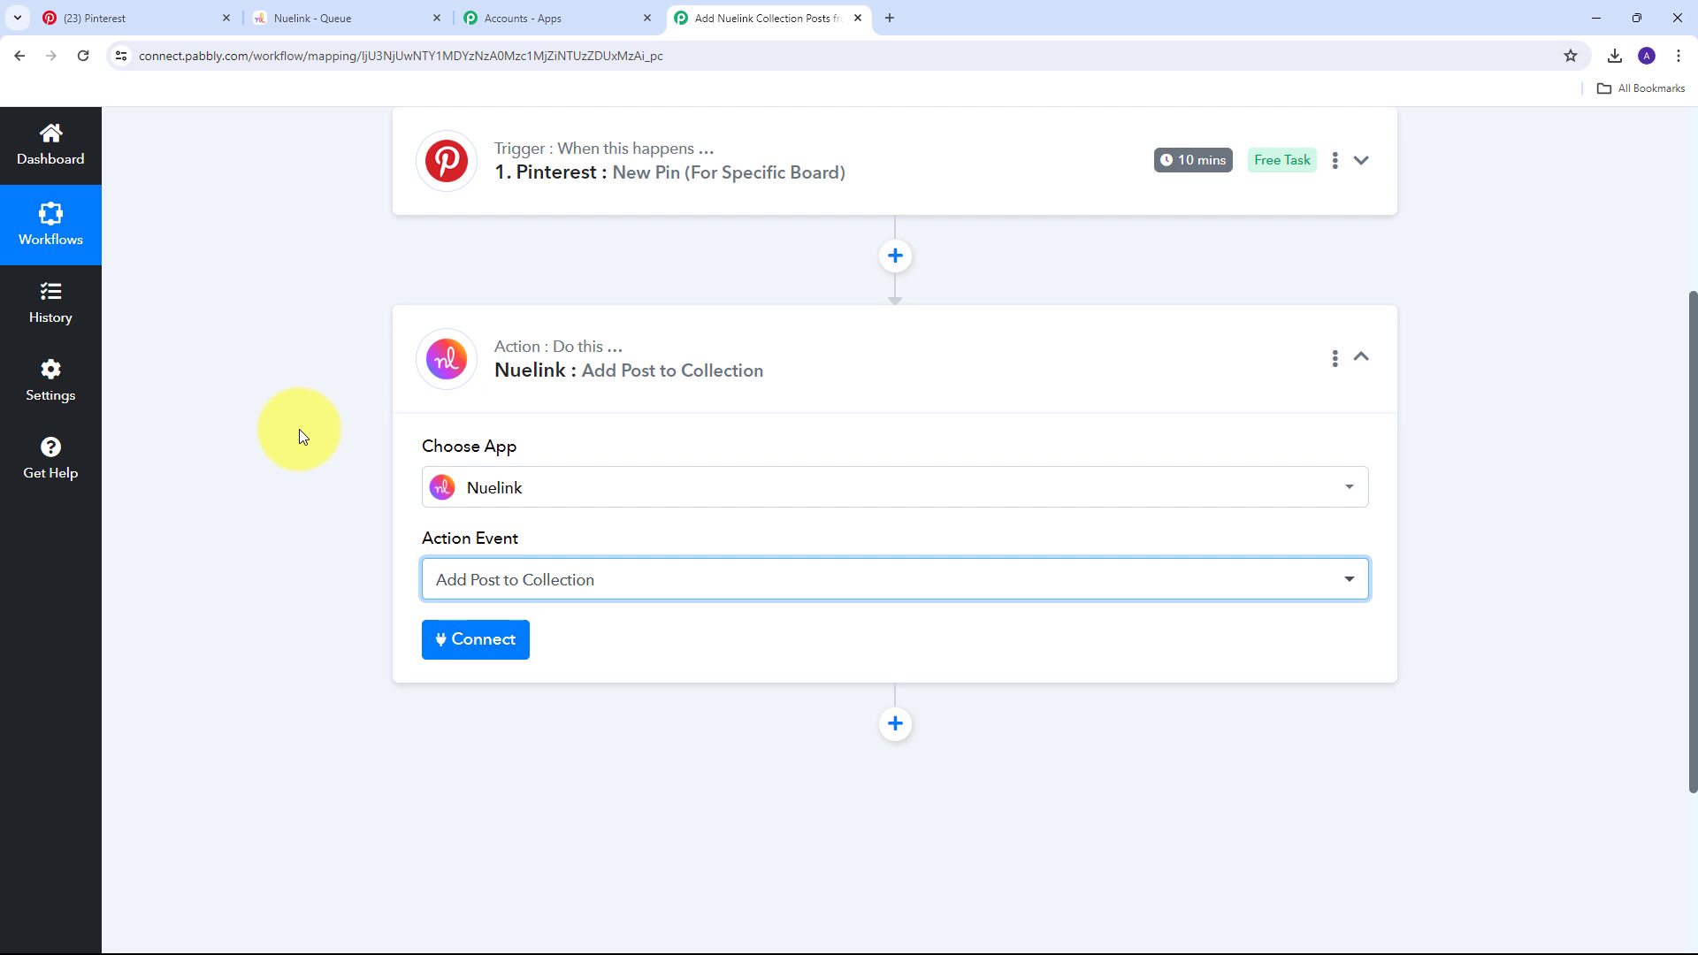
# Add a new Nuelink connection to the action, authorizing access to the Pabbly Team brand's General collection.
pyautogui.click(474, 641)
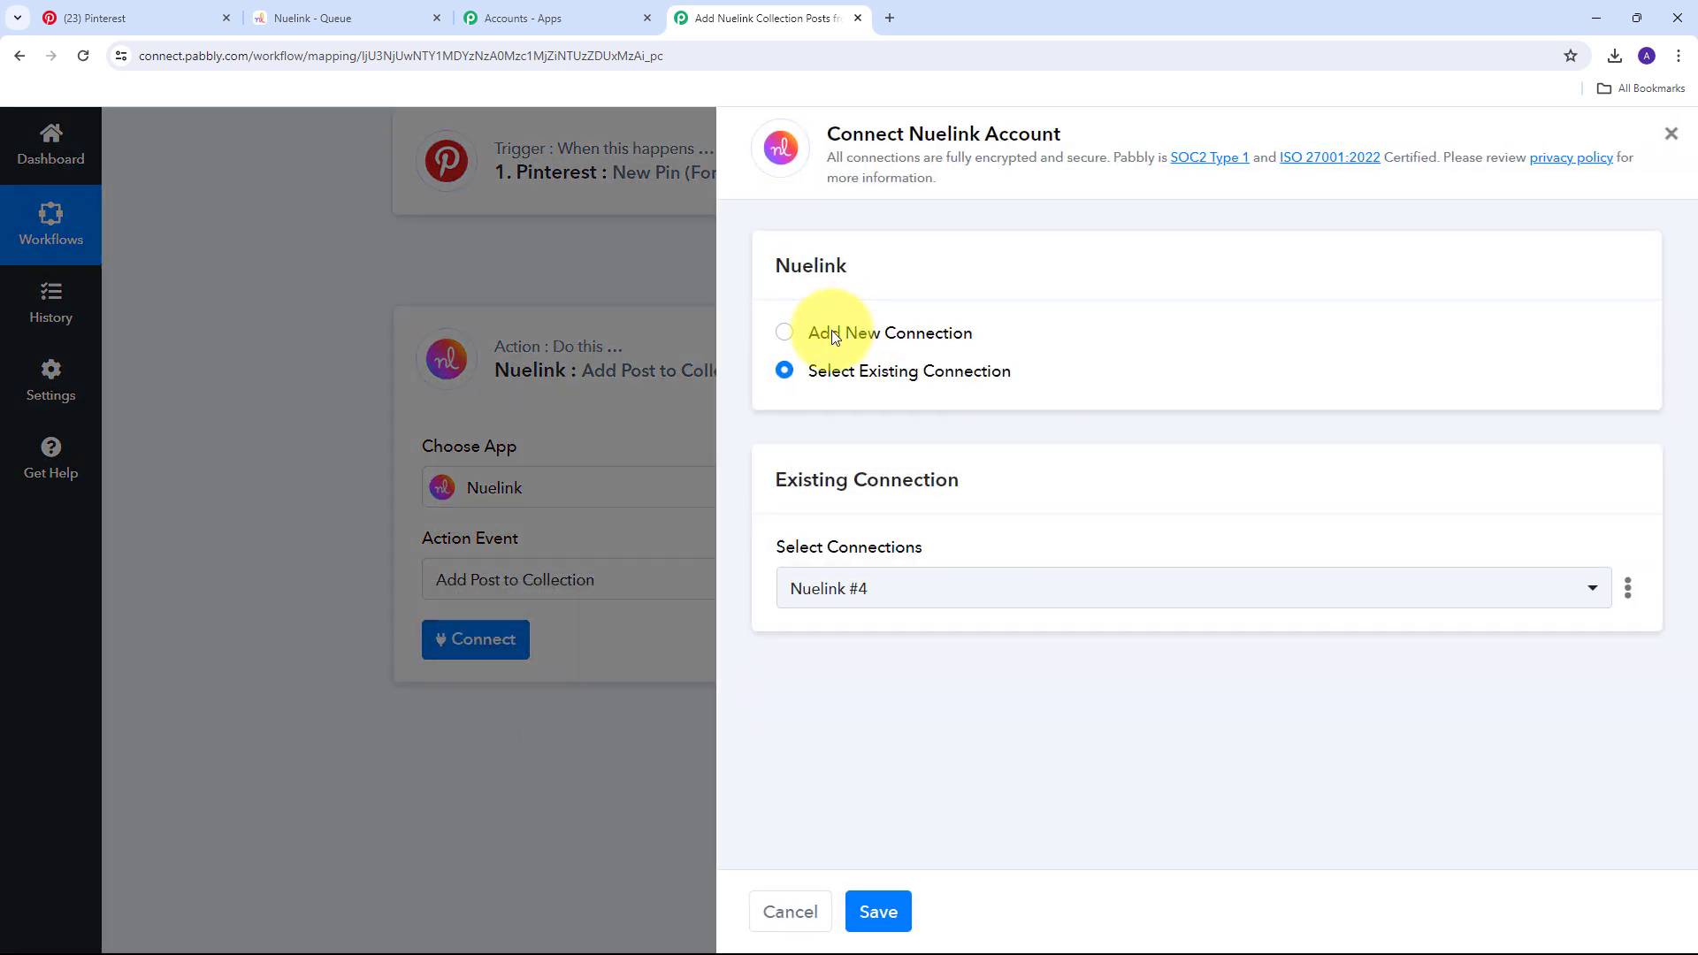
pyautogui.click(809, 333)
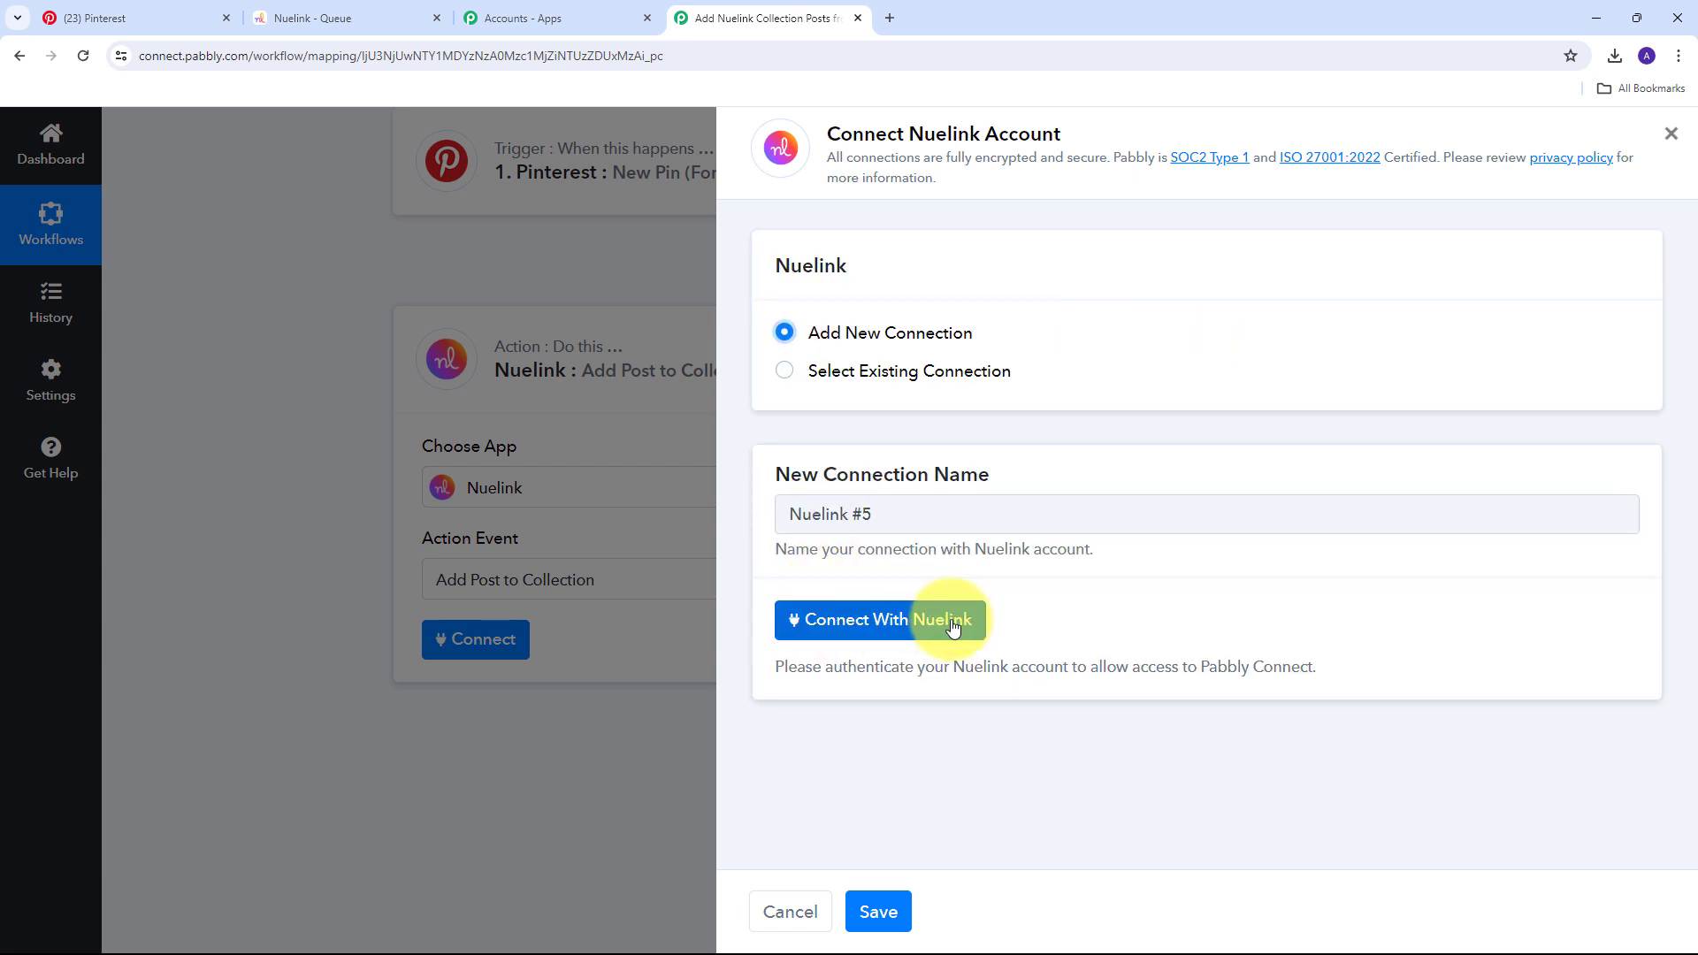
pyautogui.click(868, 625)
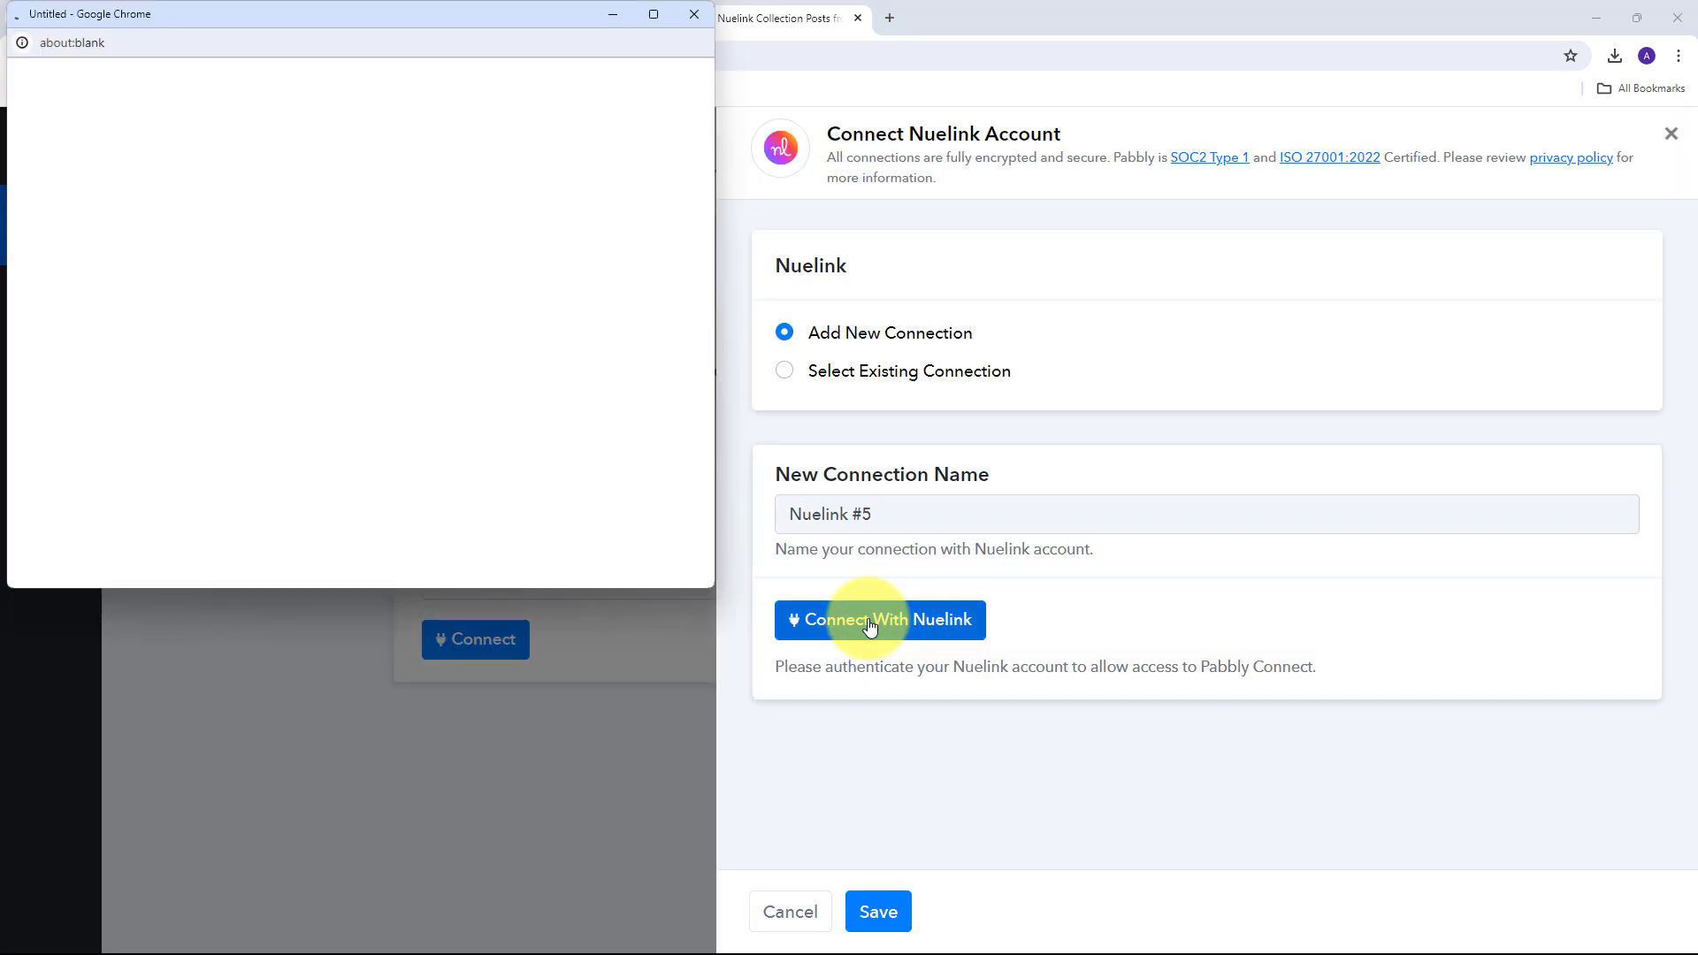
pyautogui.scroll(-4, 517, 253)
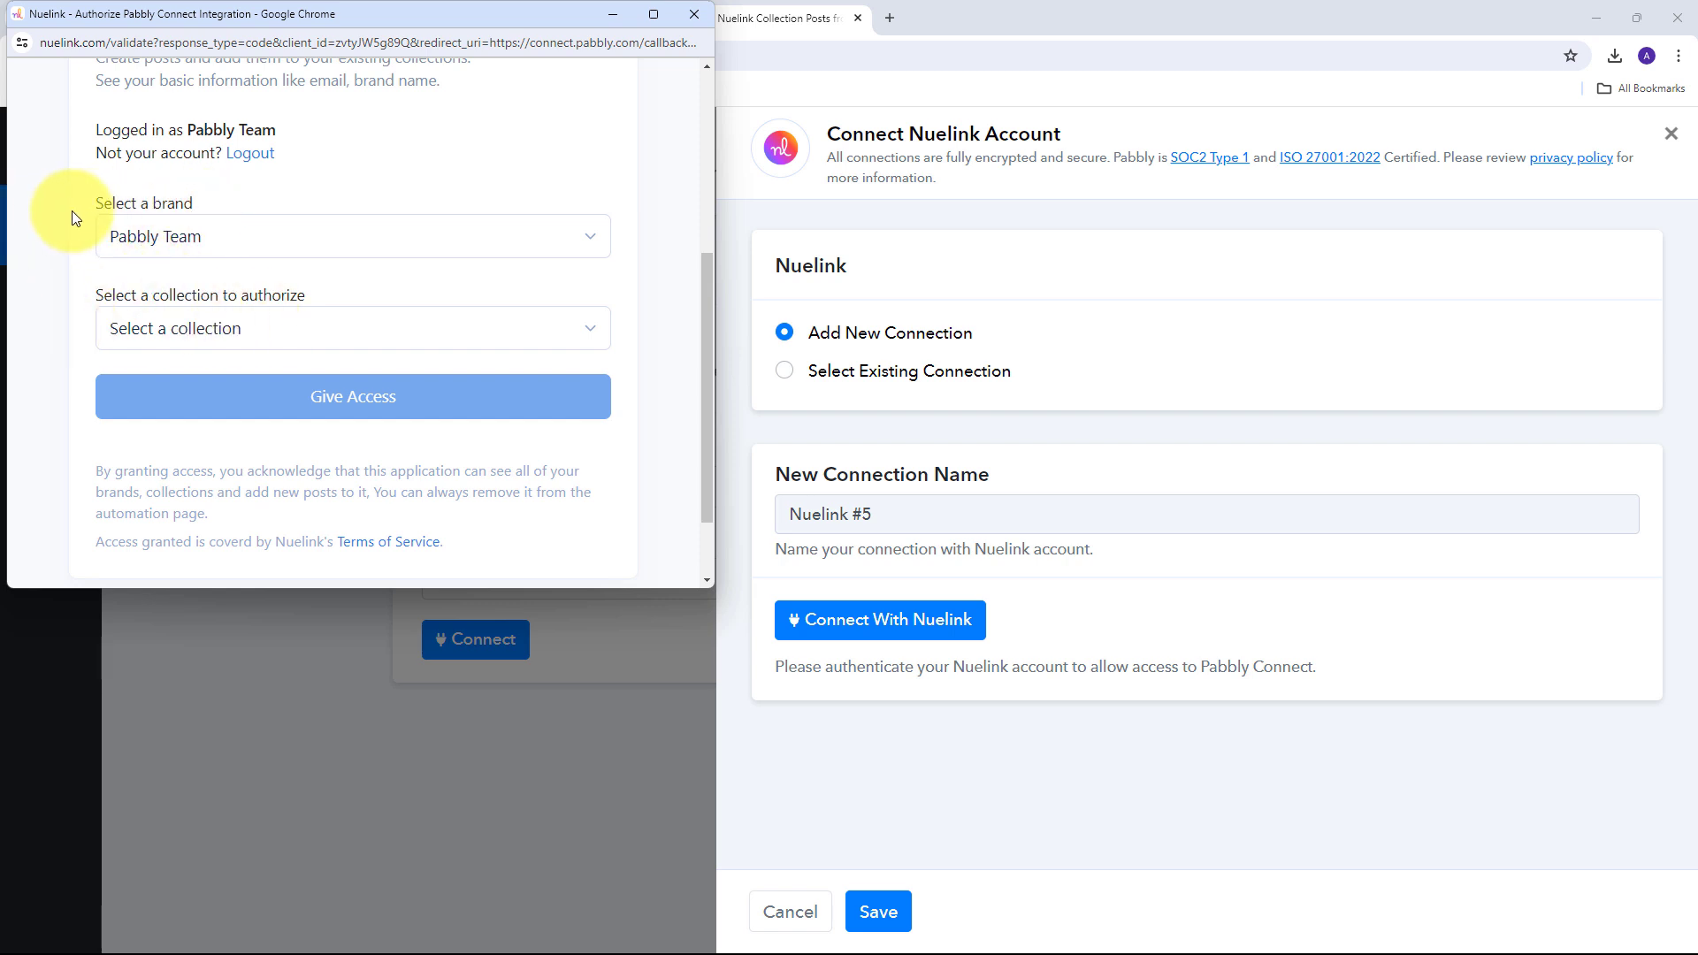
pyautogui.click(180, 236)
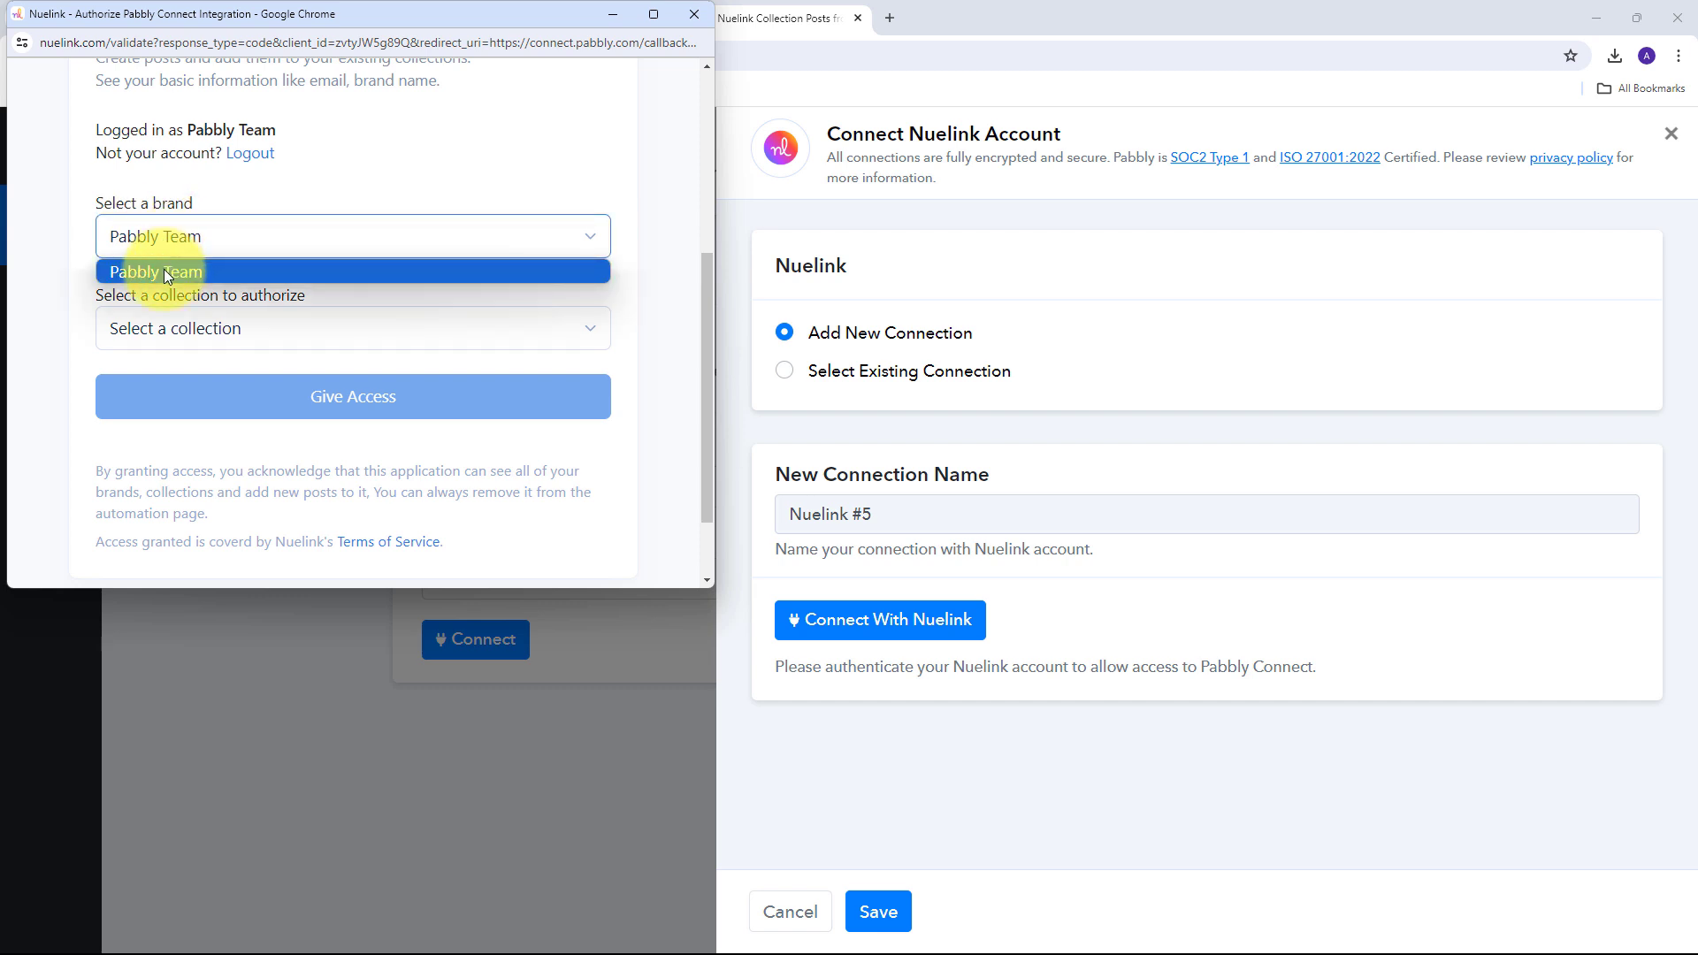
pyautogui.click(165, 275)
pyautogui.scroll(-1, 235, 284)
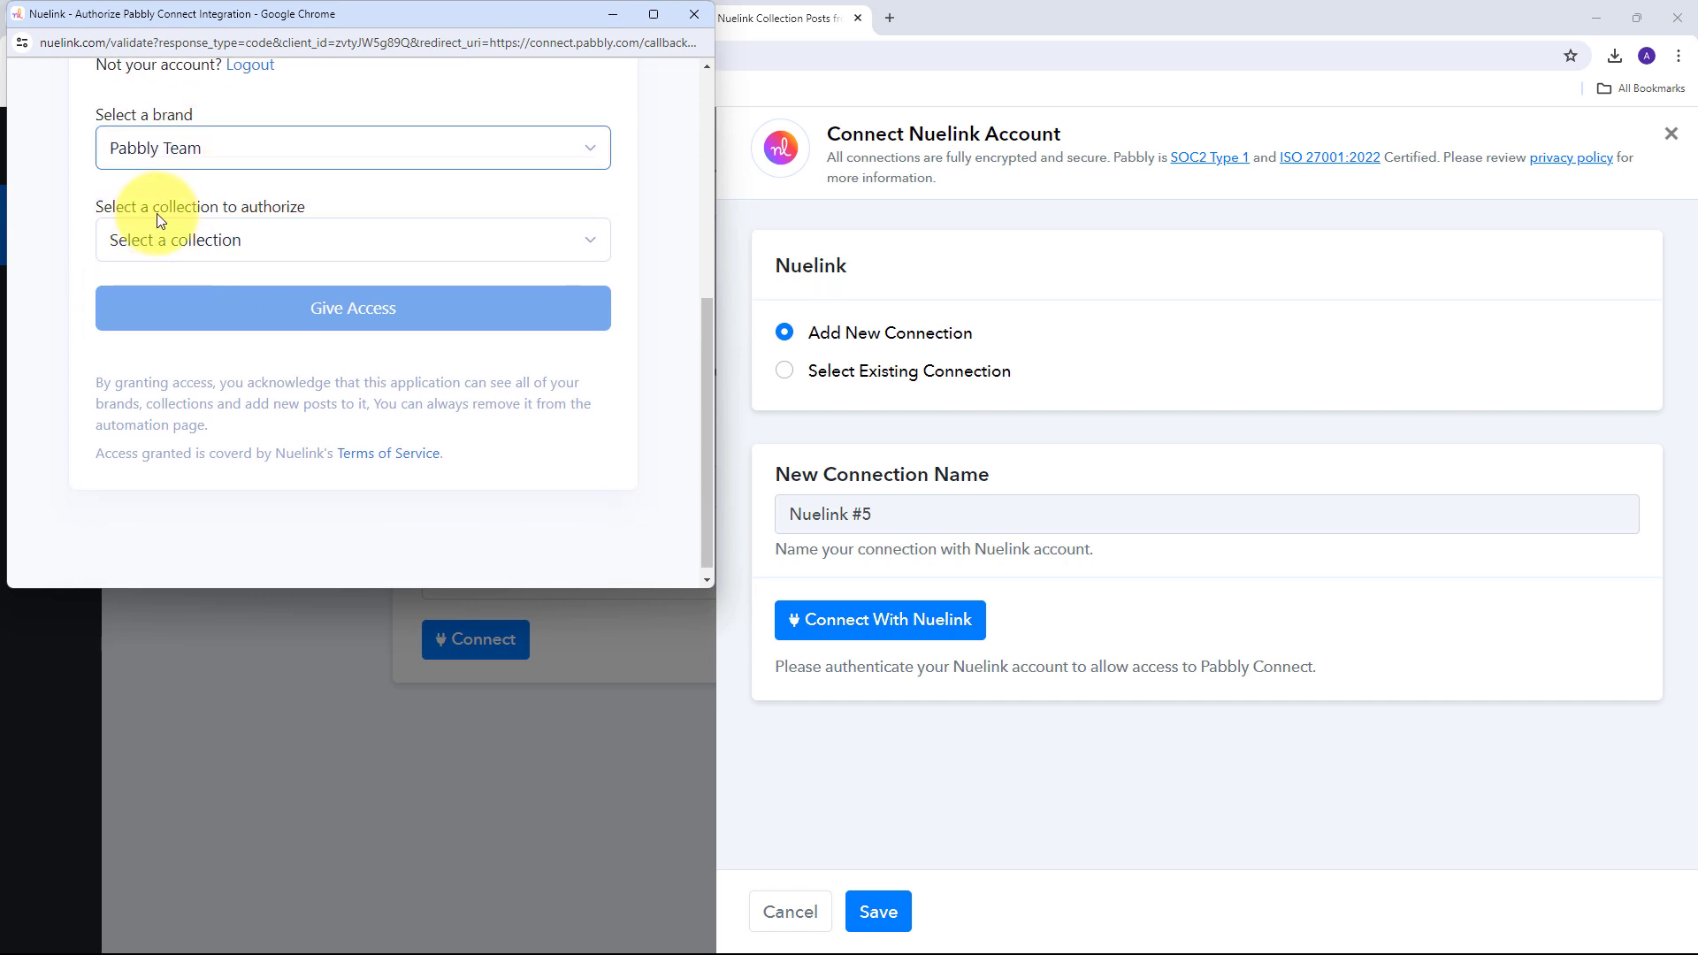
pyautogui.click(225, 231)
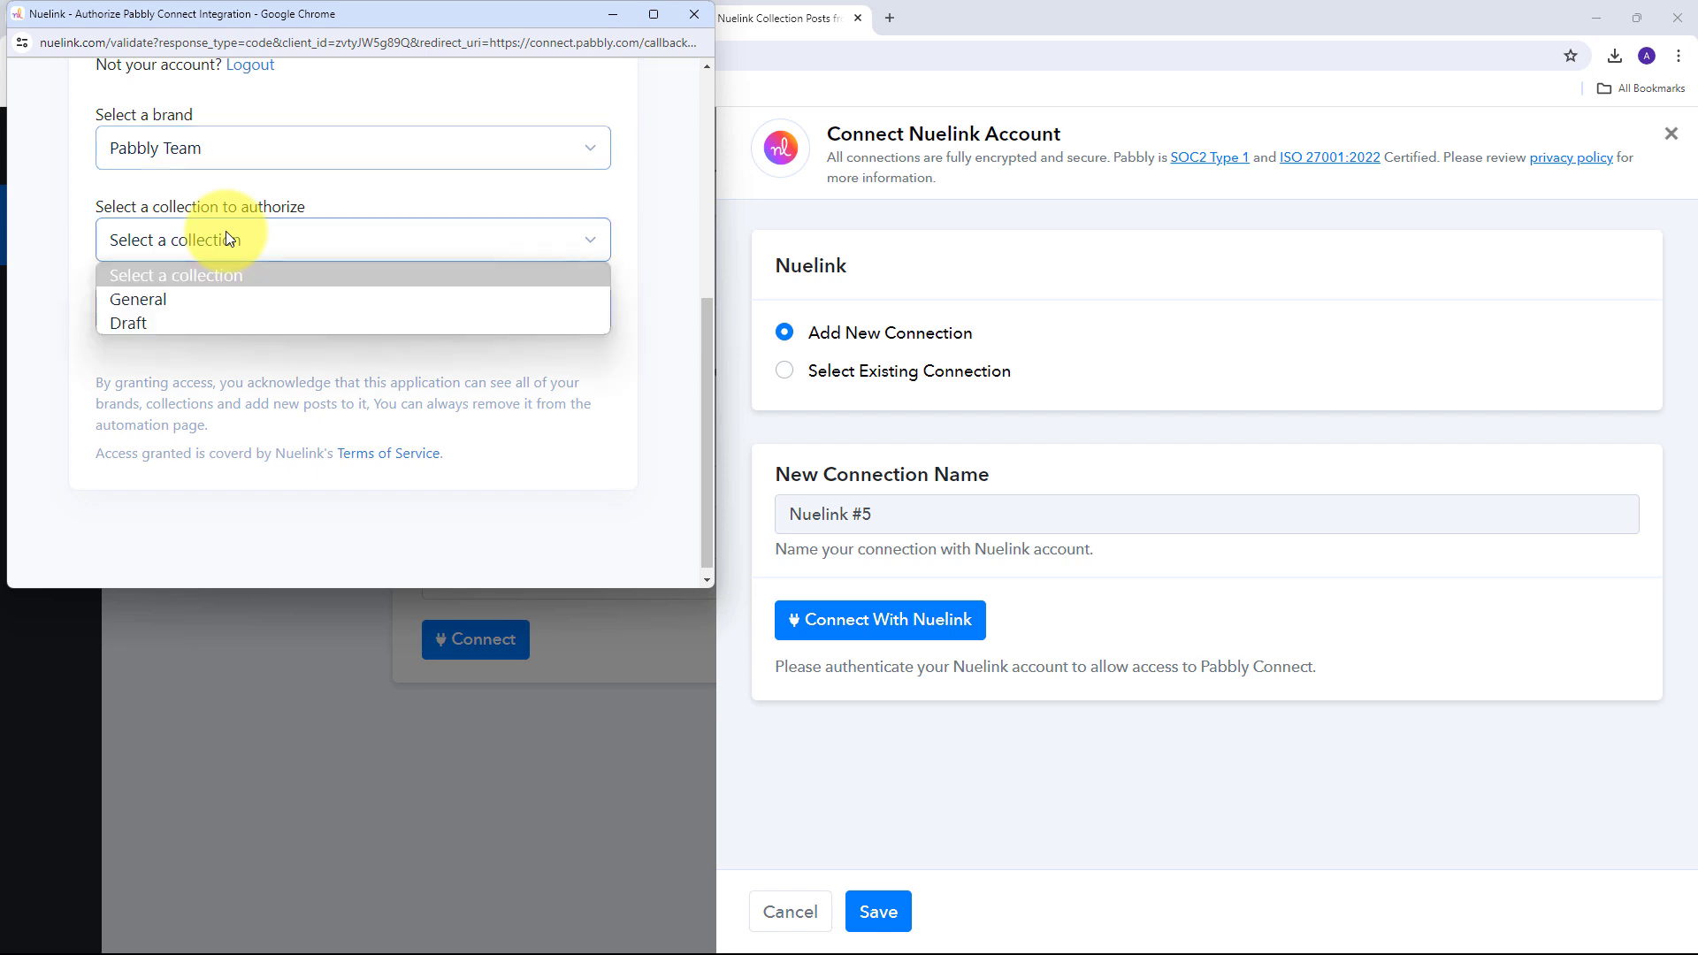
pyautogui.click(149, 301)
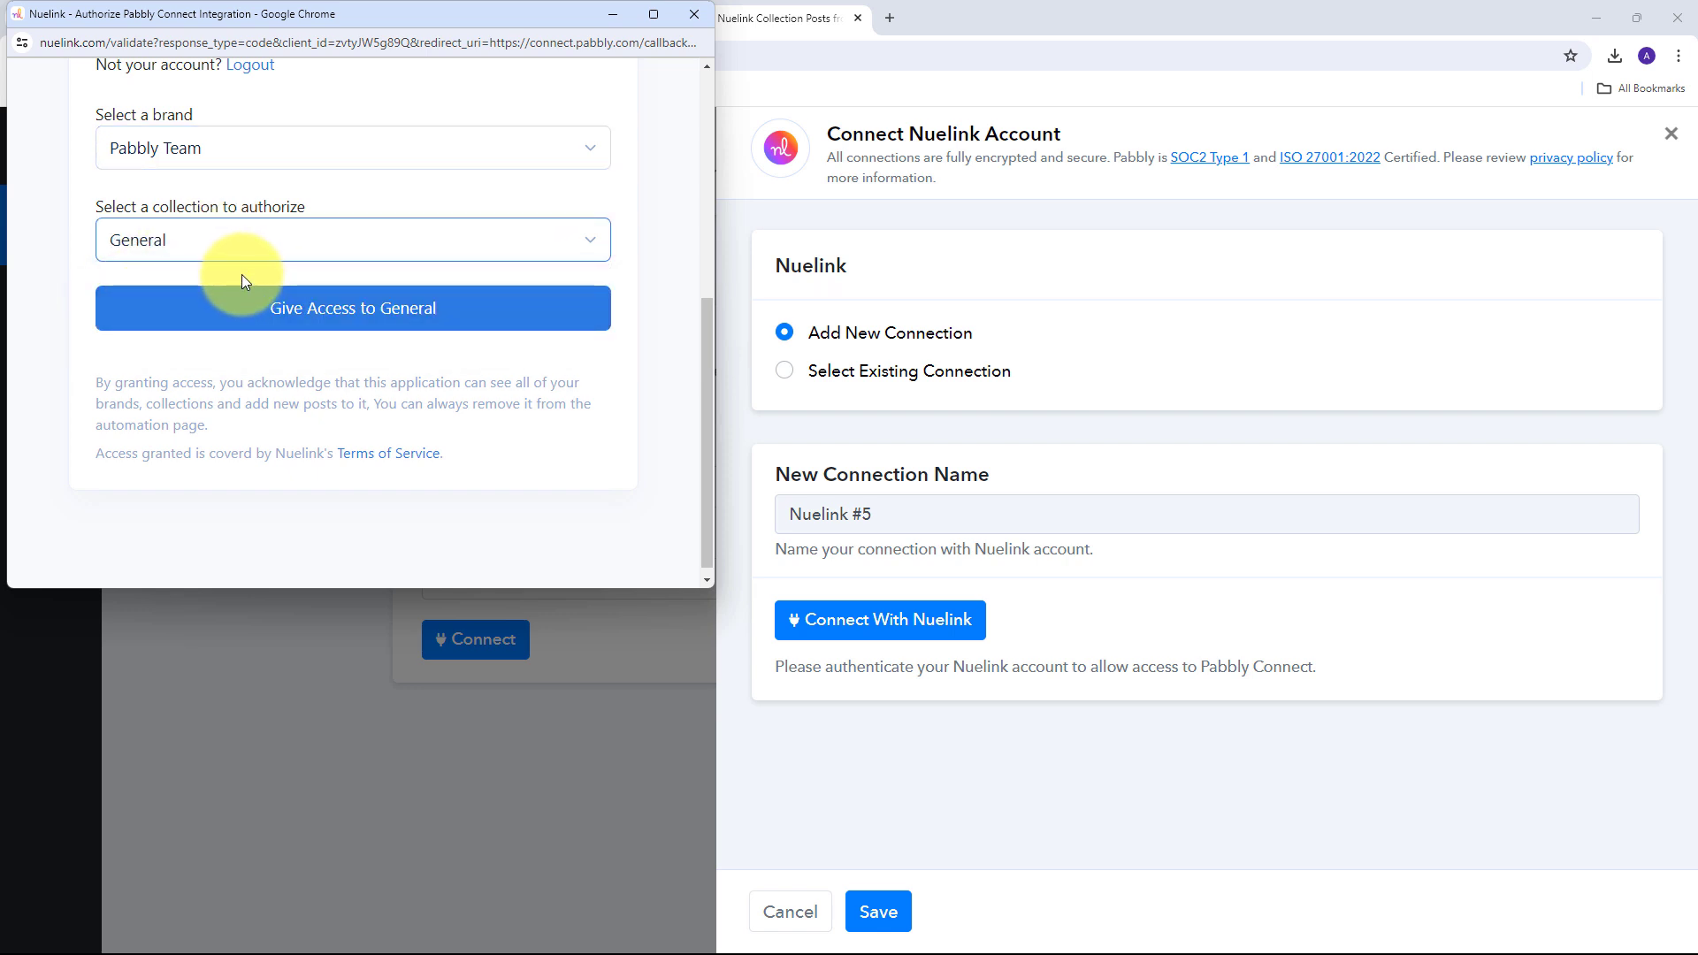
pyautogui.click(355, 319)
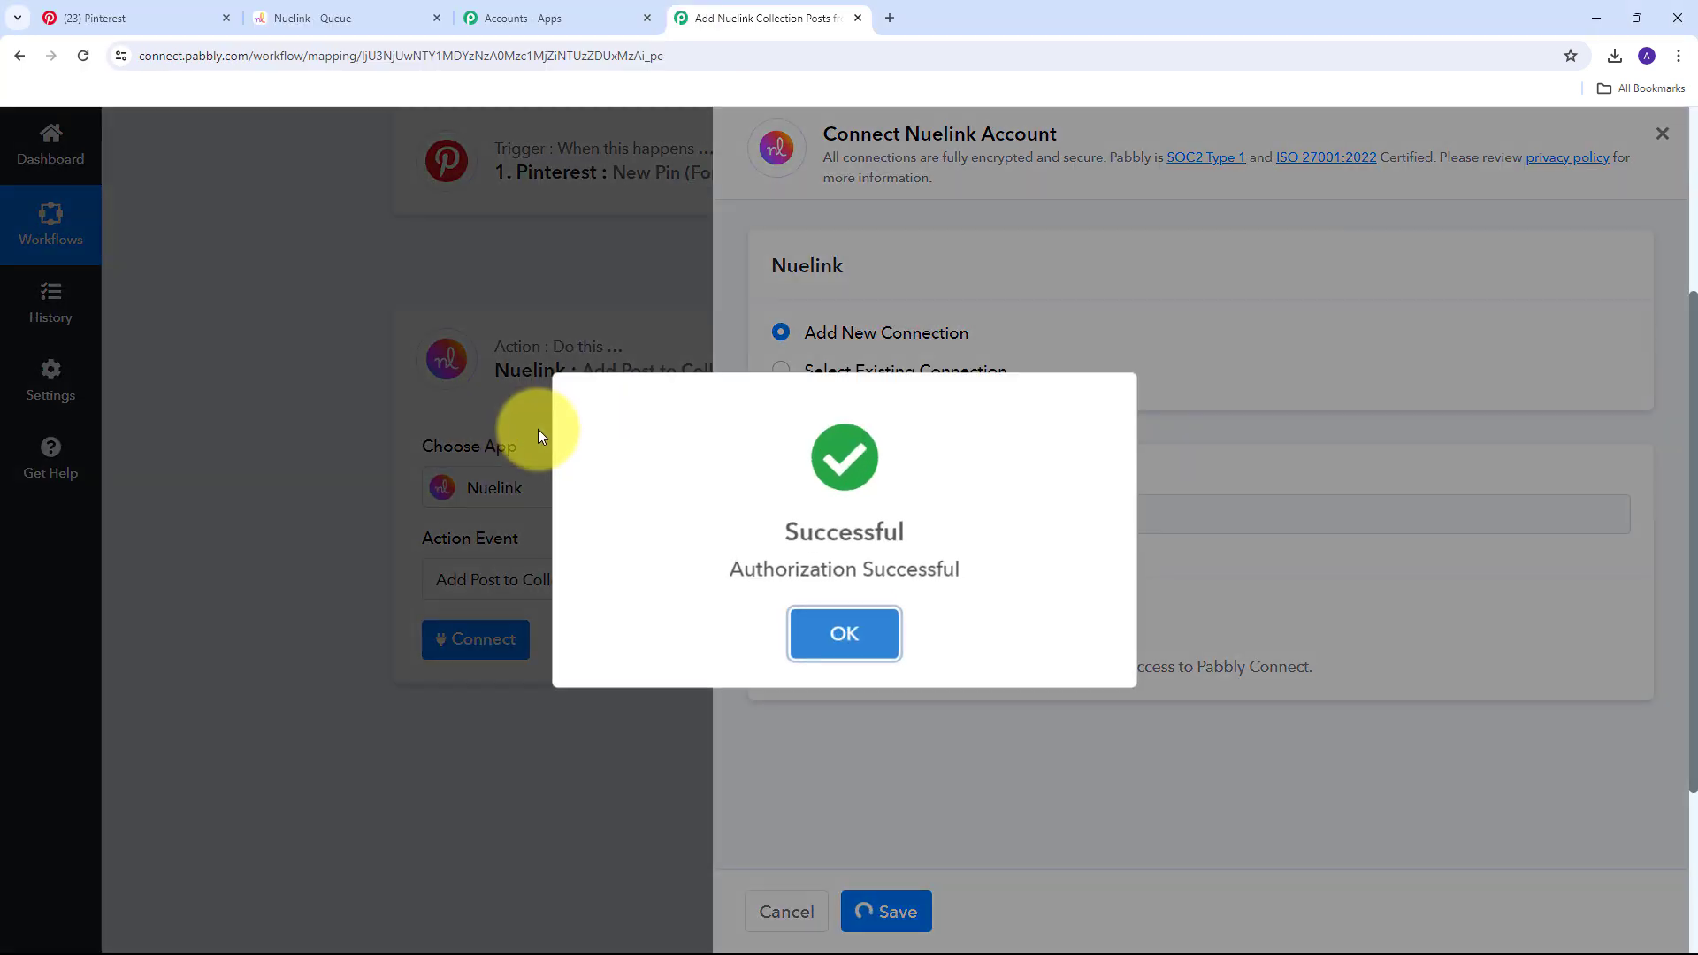
# Look over the Nuelink action's Caption, Media, Alt Text, Title and Share to Feed fields.
pyautogui.scroll(-2, 851, 384)
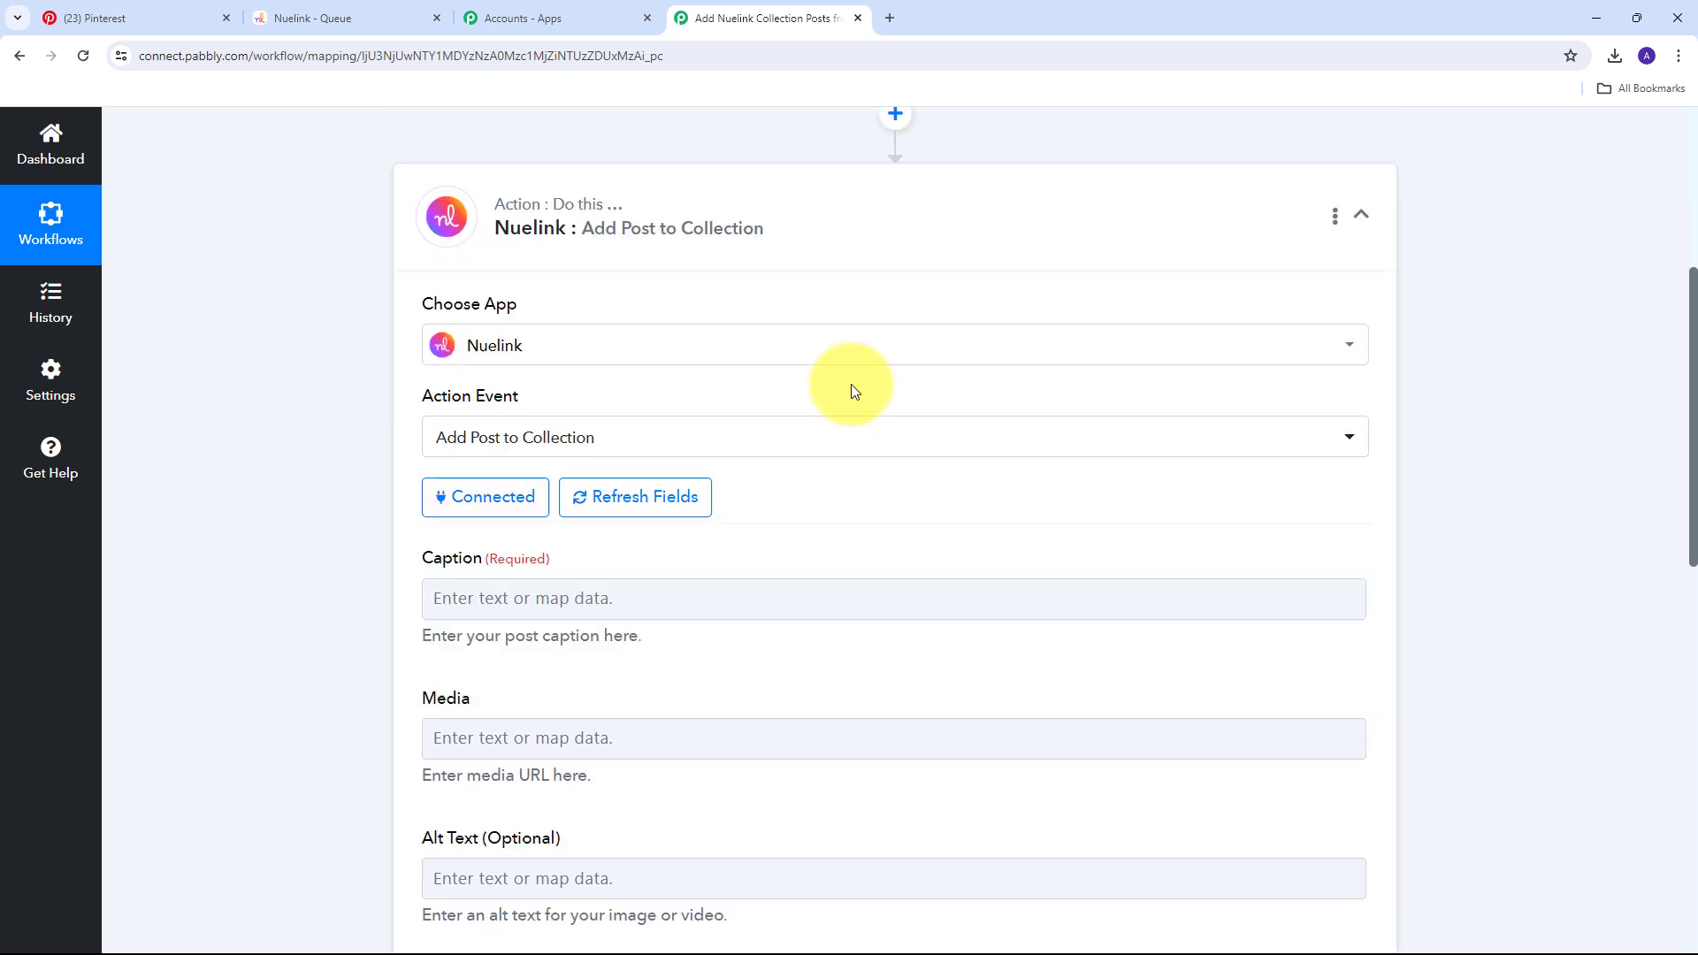
pyautogui.scroll(-6, 645, 356)
pyautogui.scroll(3, 635, 355)
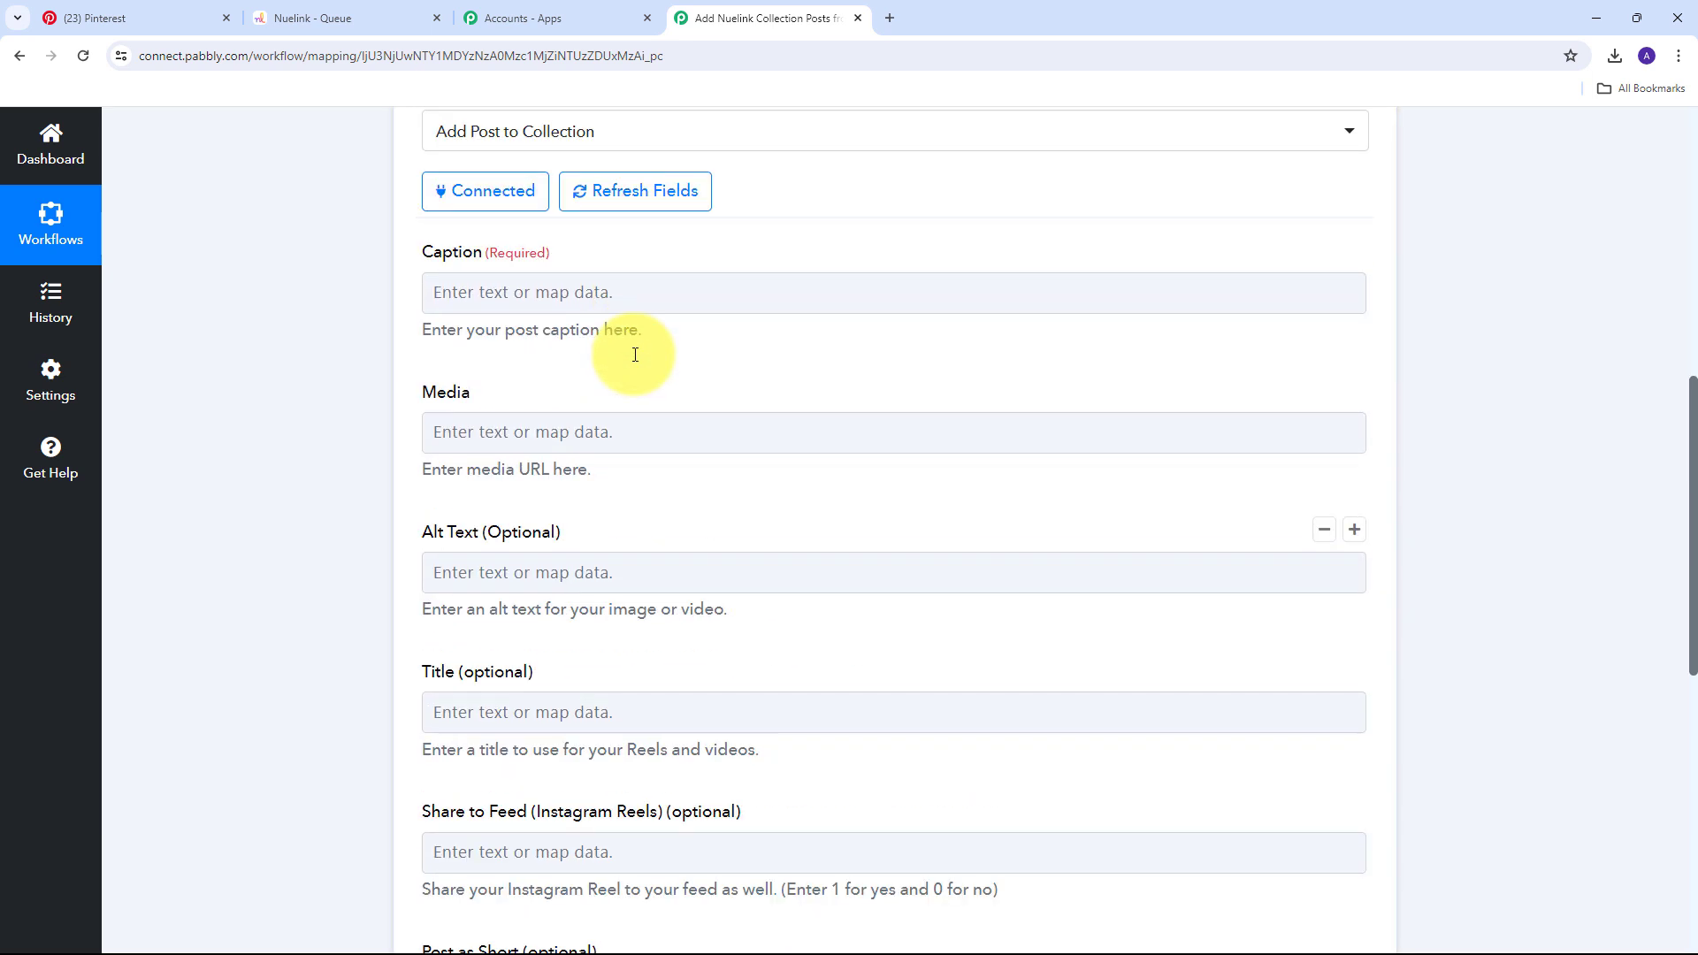
pyautogui.scroll(3, 635, 355)
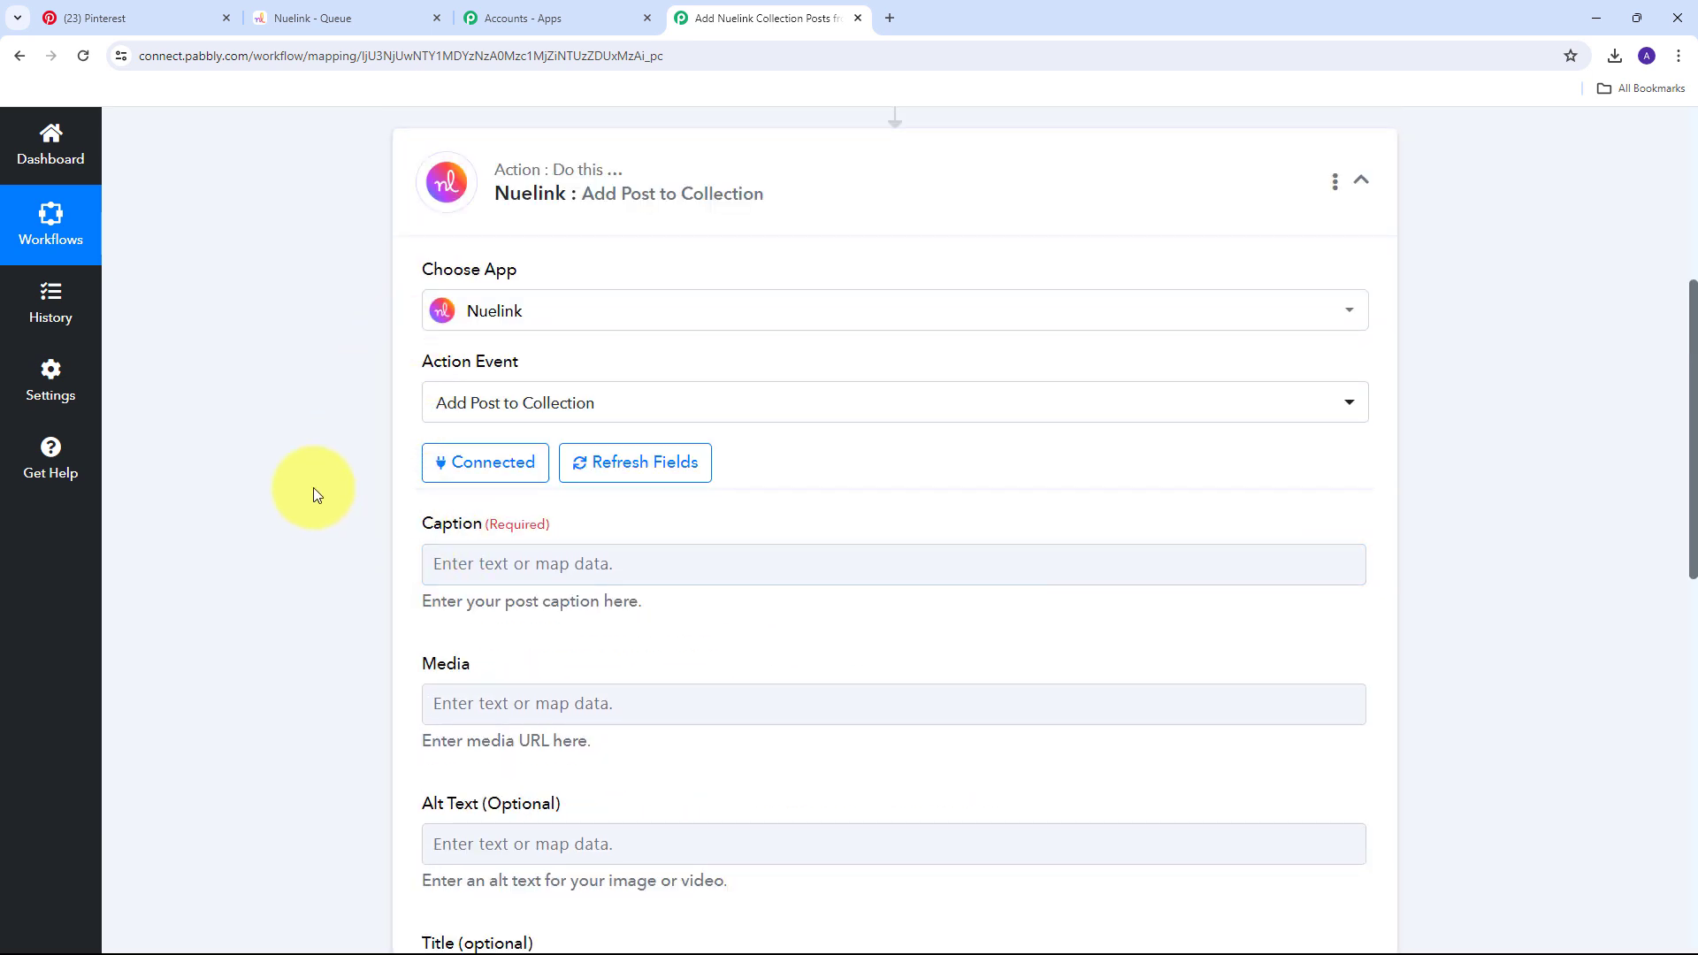
pyautogui.scroll(-3, 313, 486)
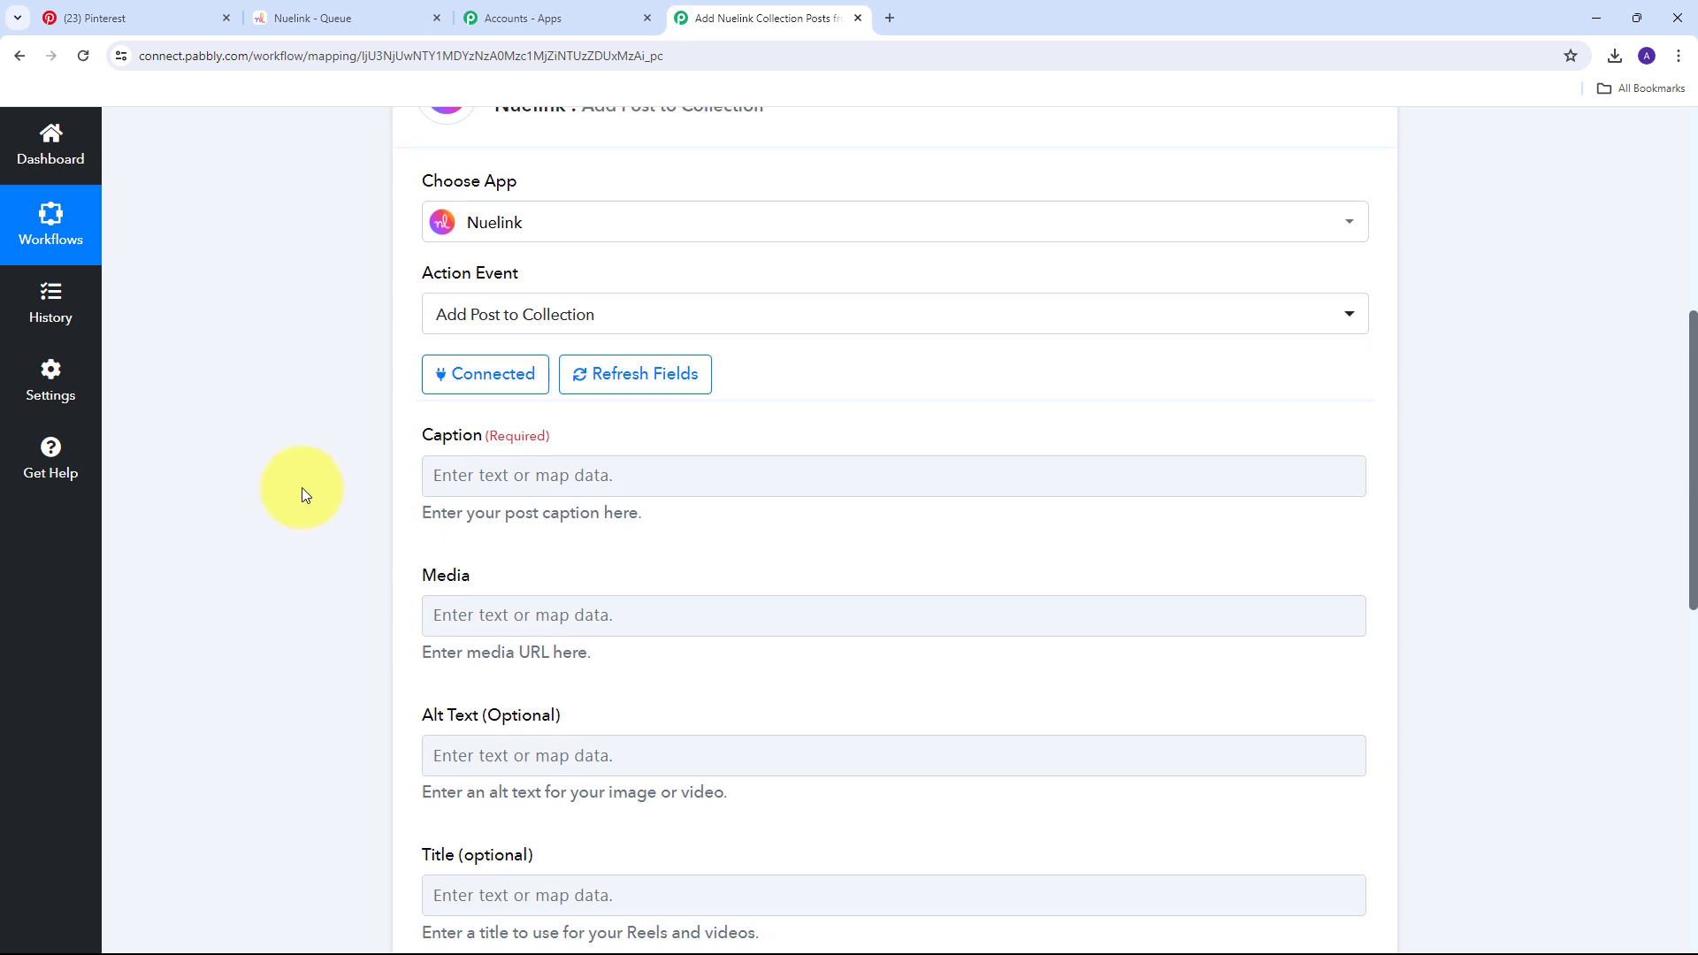
pyautogui.click(700, 495)
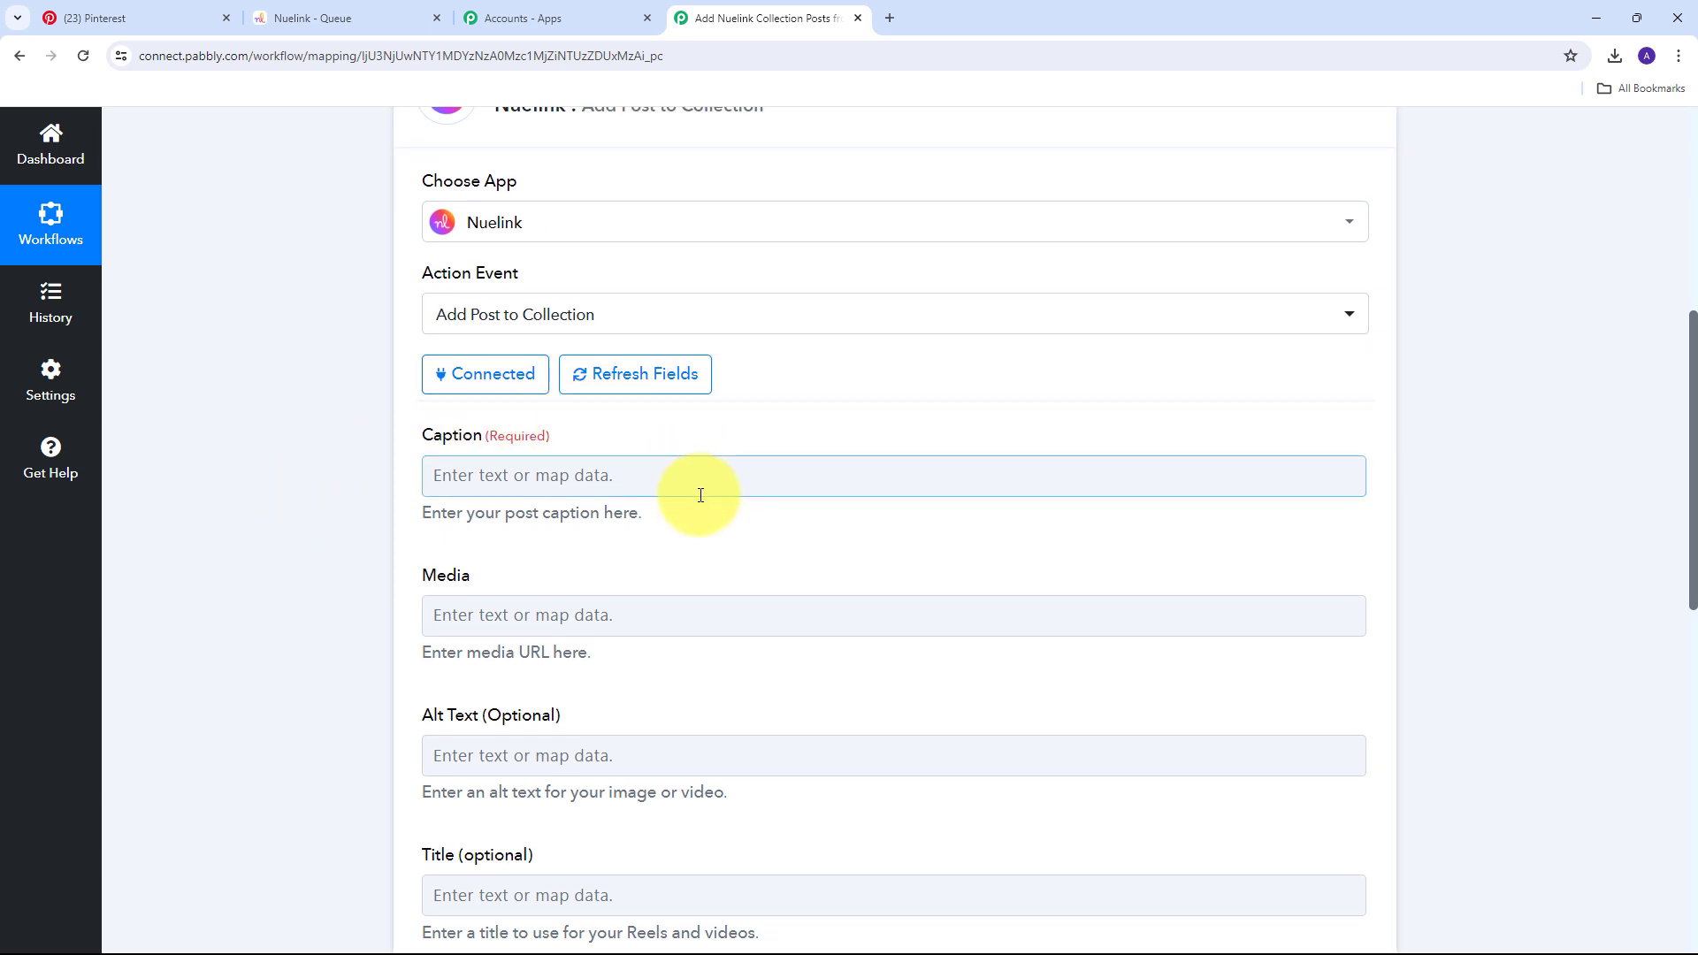
pyautogui.click(333, 549)
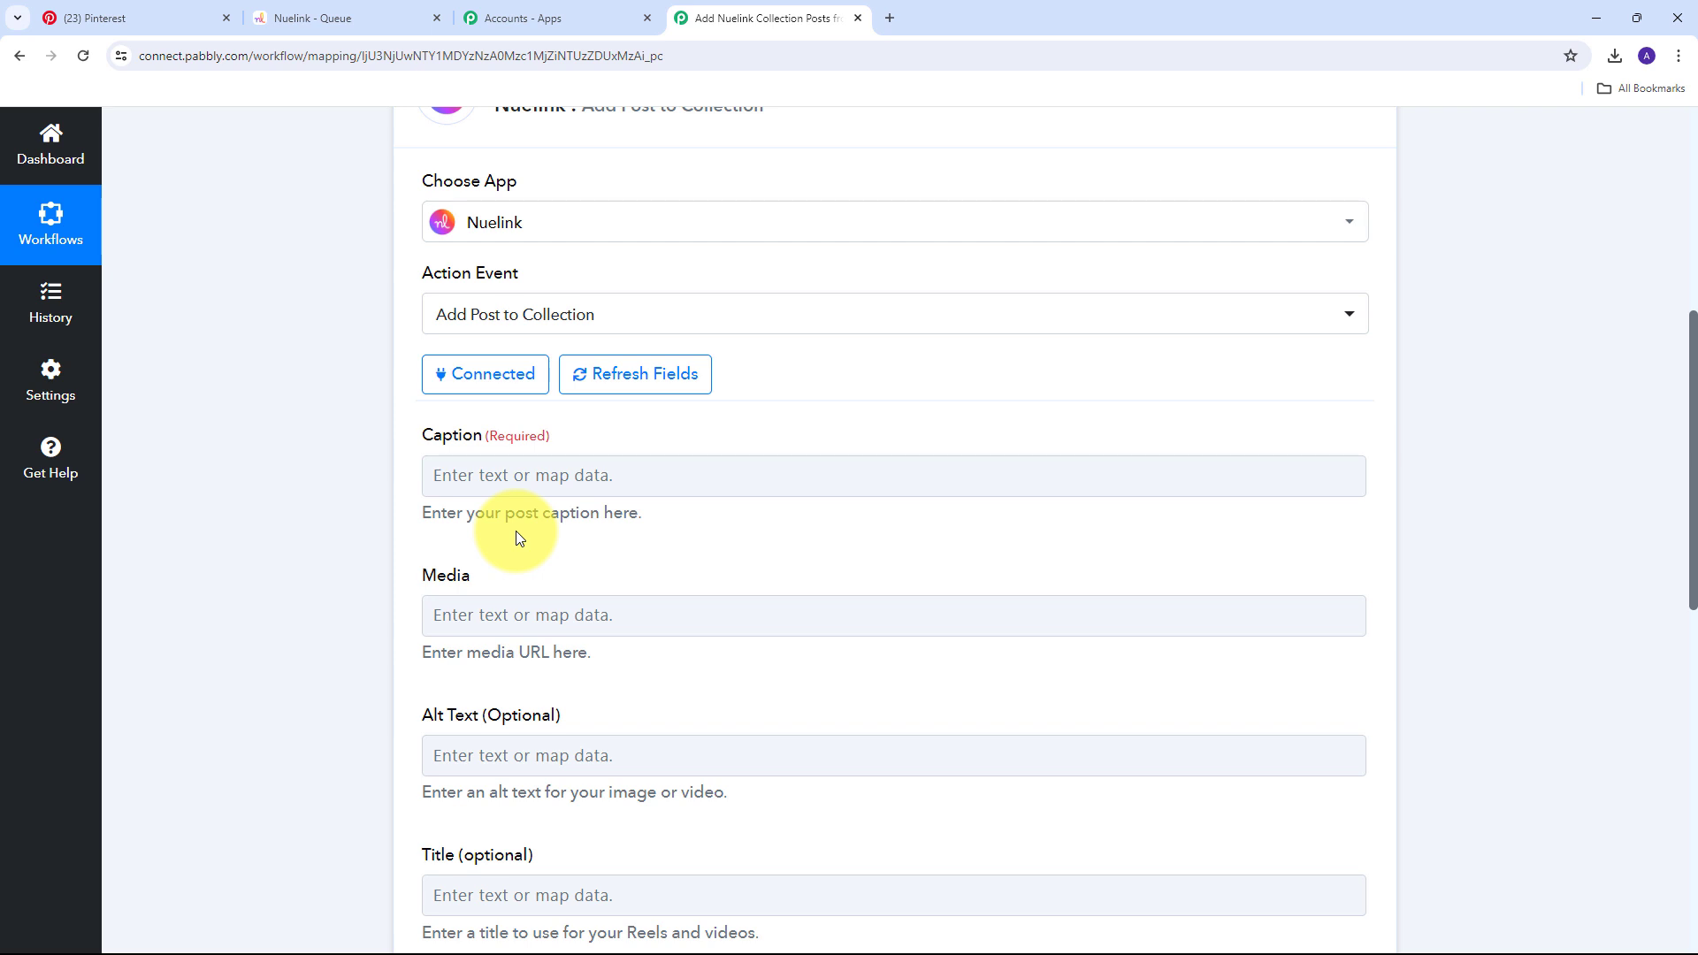
# Map the Nuelink post's Caption to the Description from the Pinterest New Pin trigger.
pyautogui.click(496, 479)
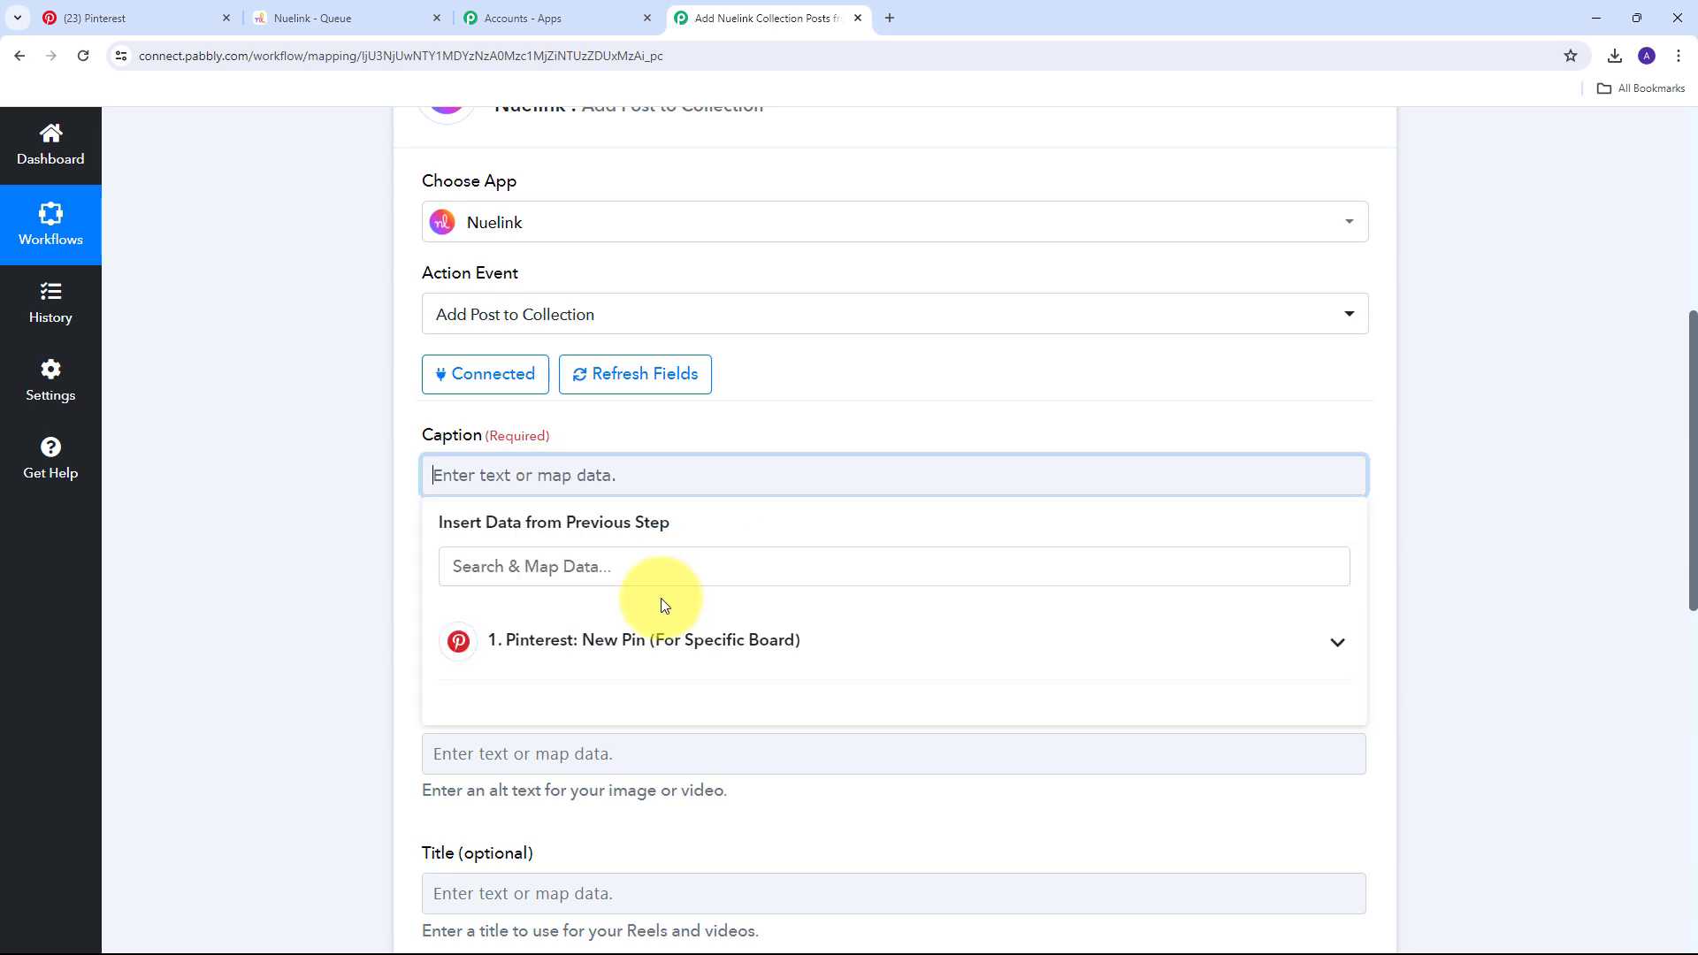
pyautogui.click(743, 641)
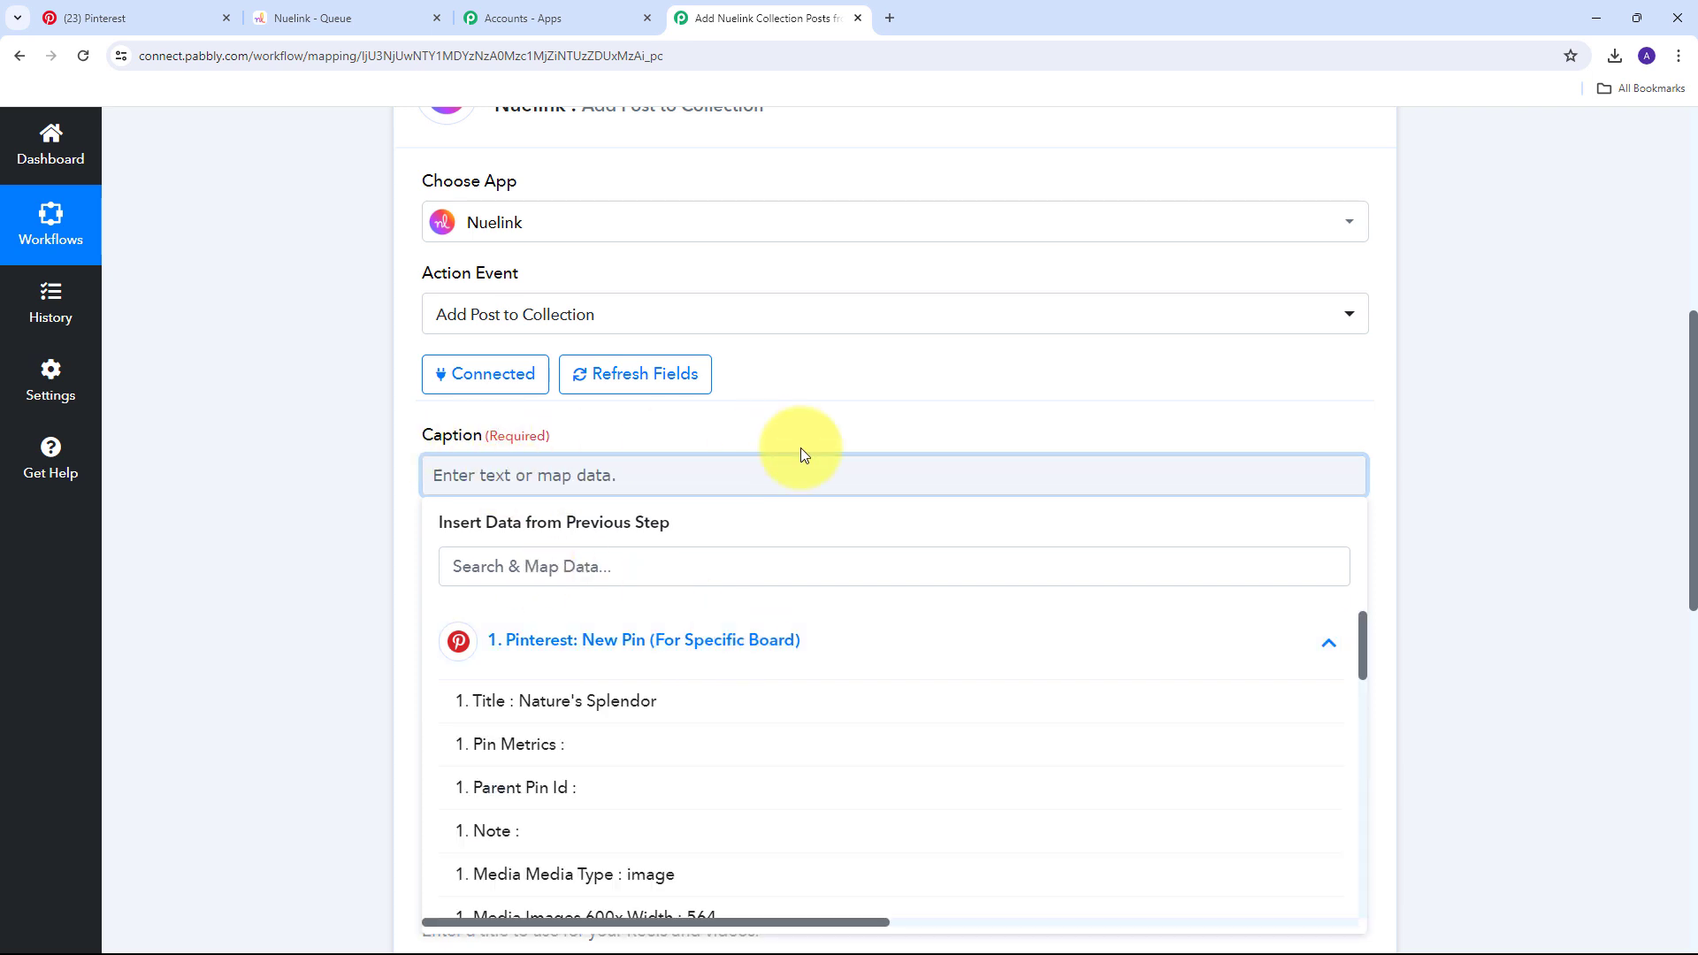
pyautogui.scroll(-2, 762, 449)
pyautogui.scroll(-3, 719, 587)
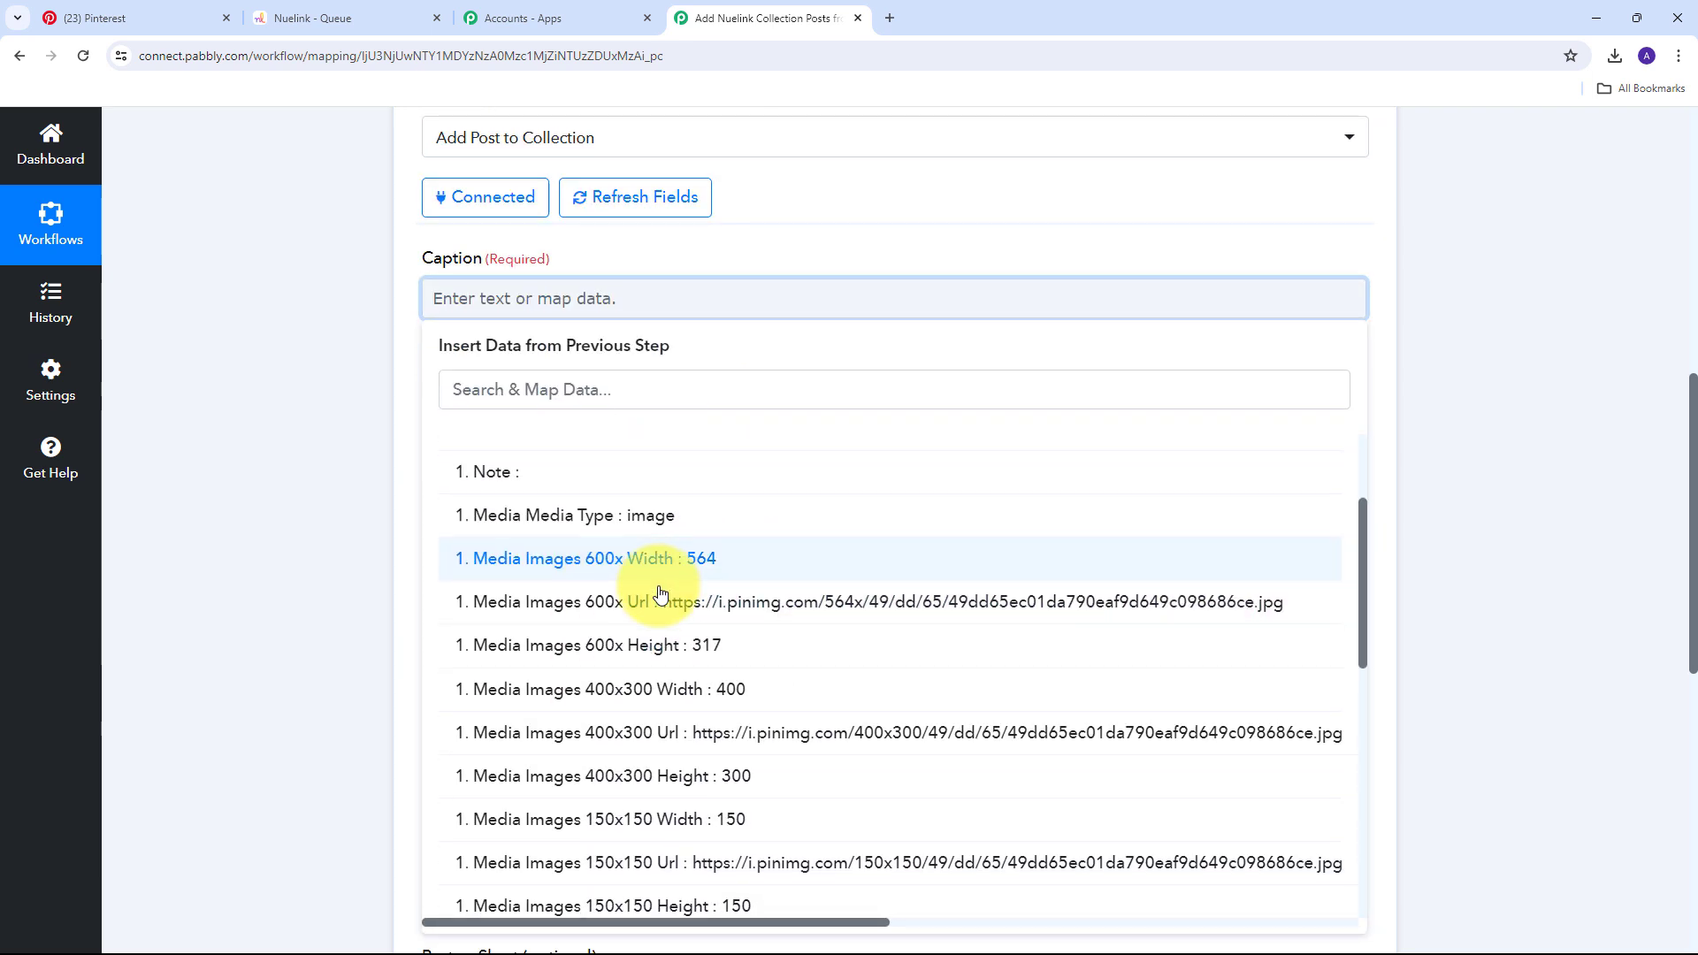
pyautogui.scroll(-2, 664, 597)
pyautogui.scroll(-6, 674, 575)
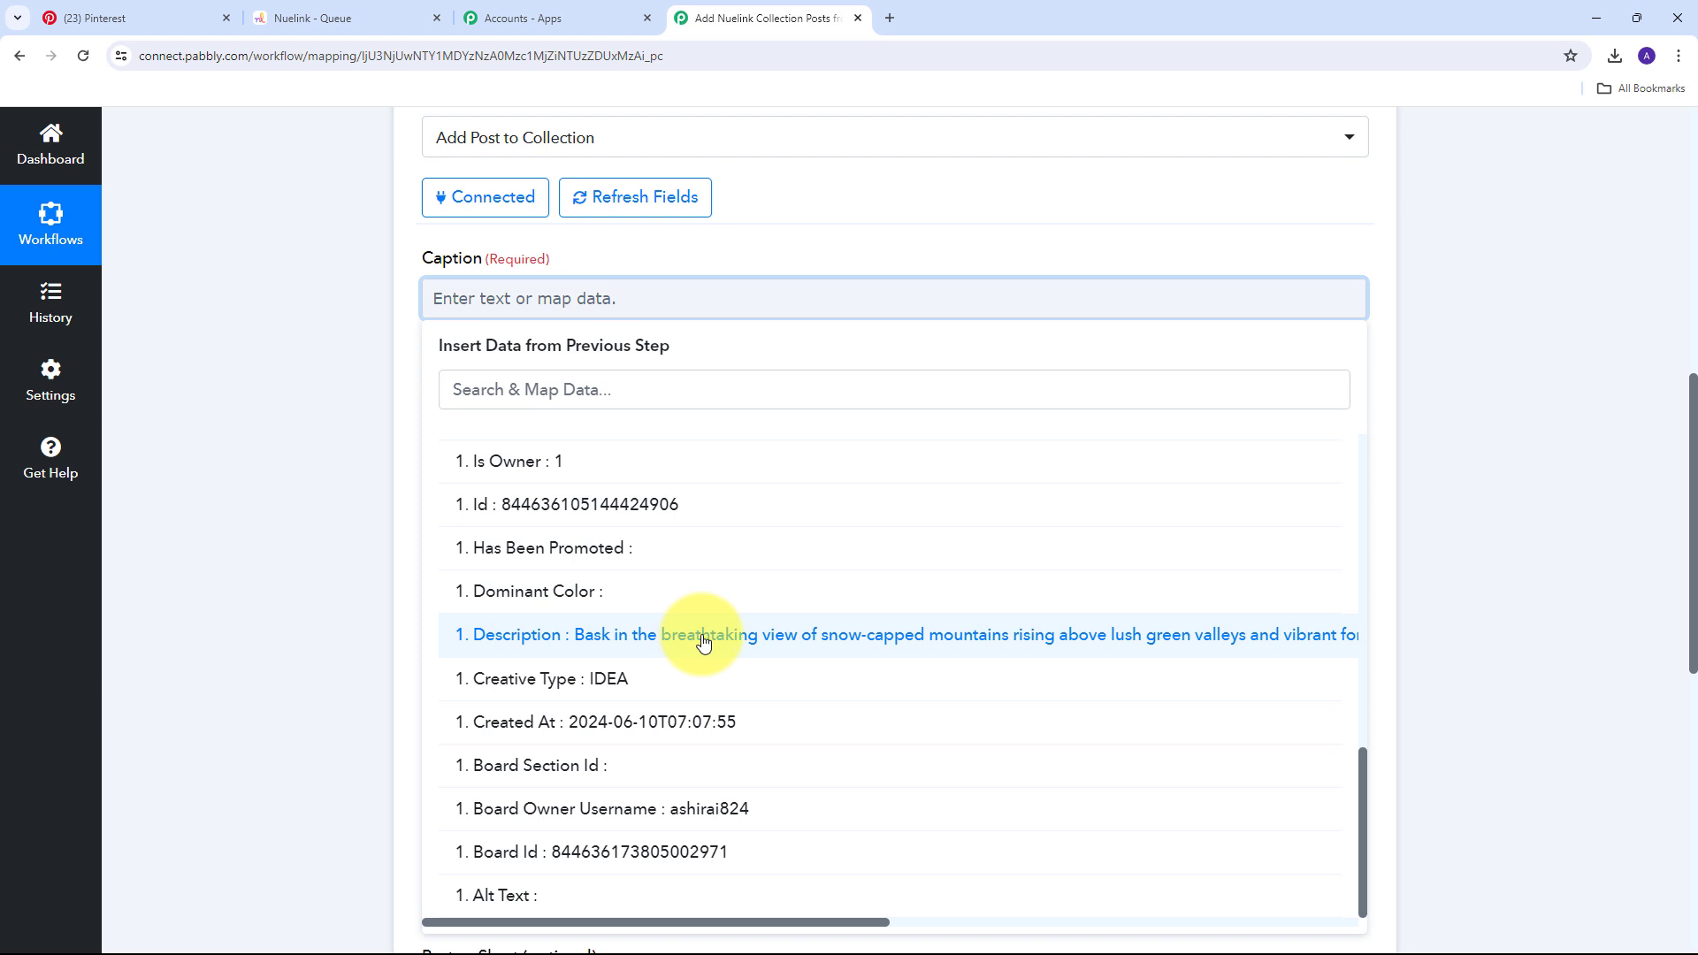
pyautogui.click(700, 637)
pyautogui.click(236, 480)
# Map the Nuelink post's Media field to Media Images 600x Url from the Pinterest trigger.
pyautogui.scroll(-1, 612, 422)
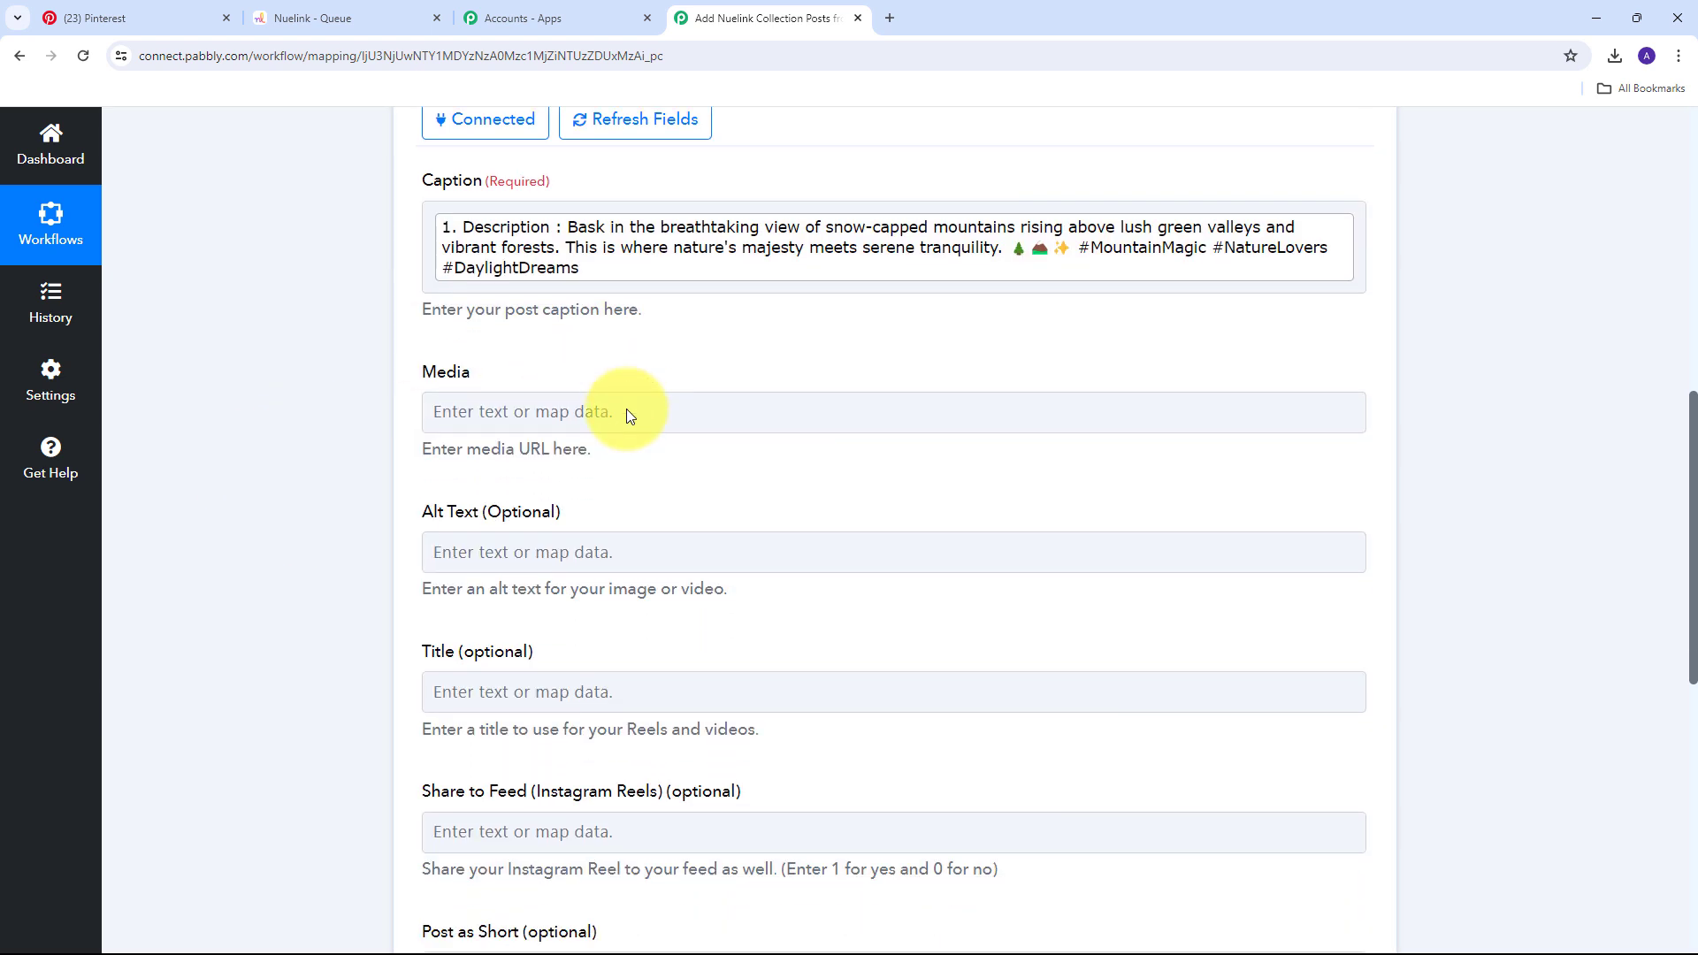
pyautogui.click(442, 396)
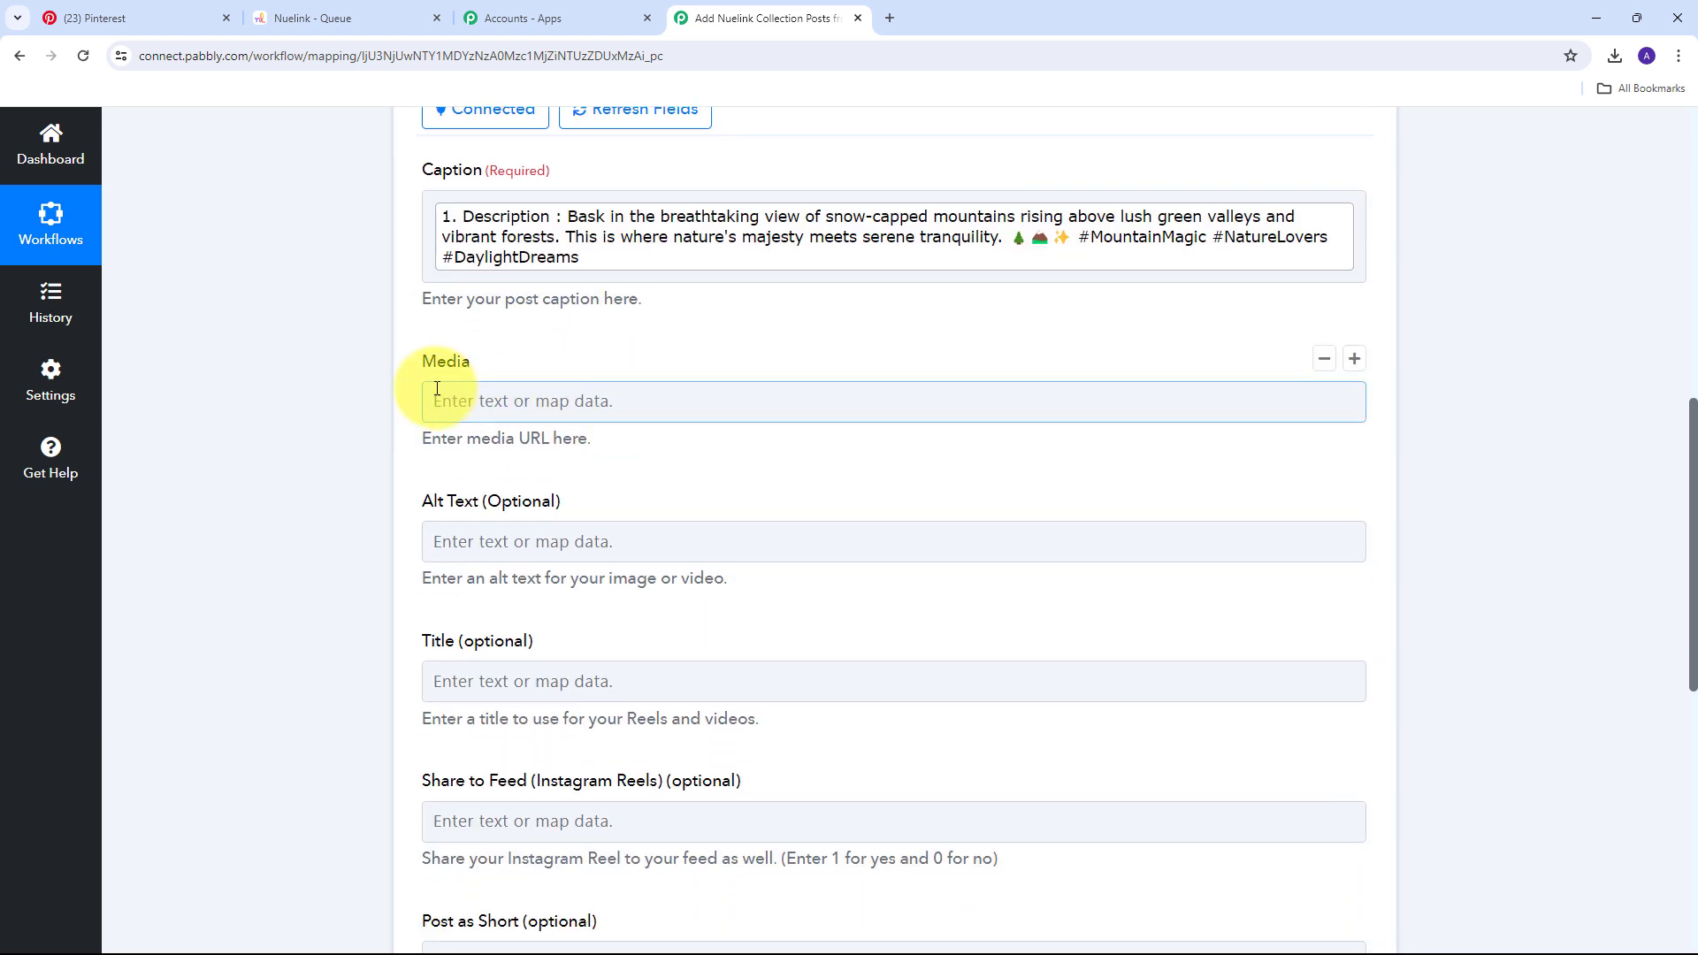
pyautogui.click(485, 400)
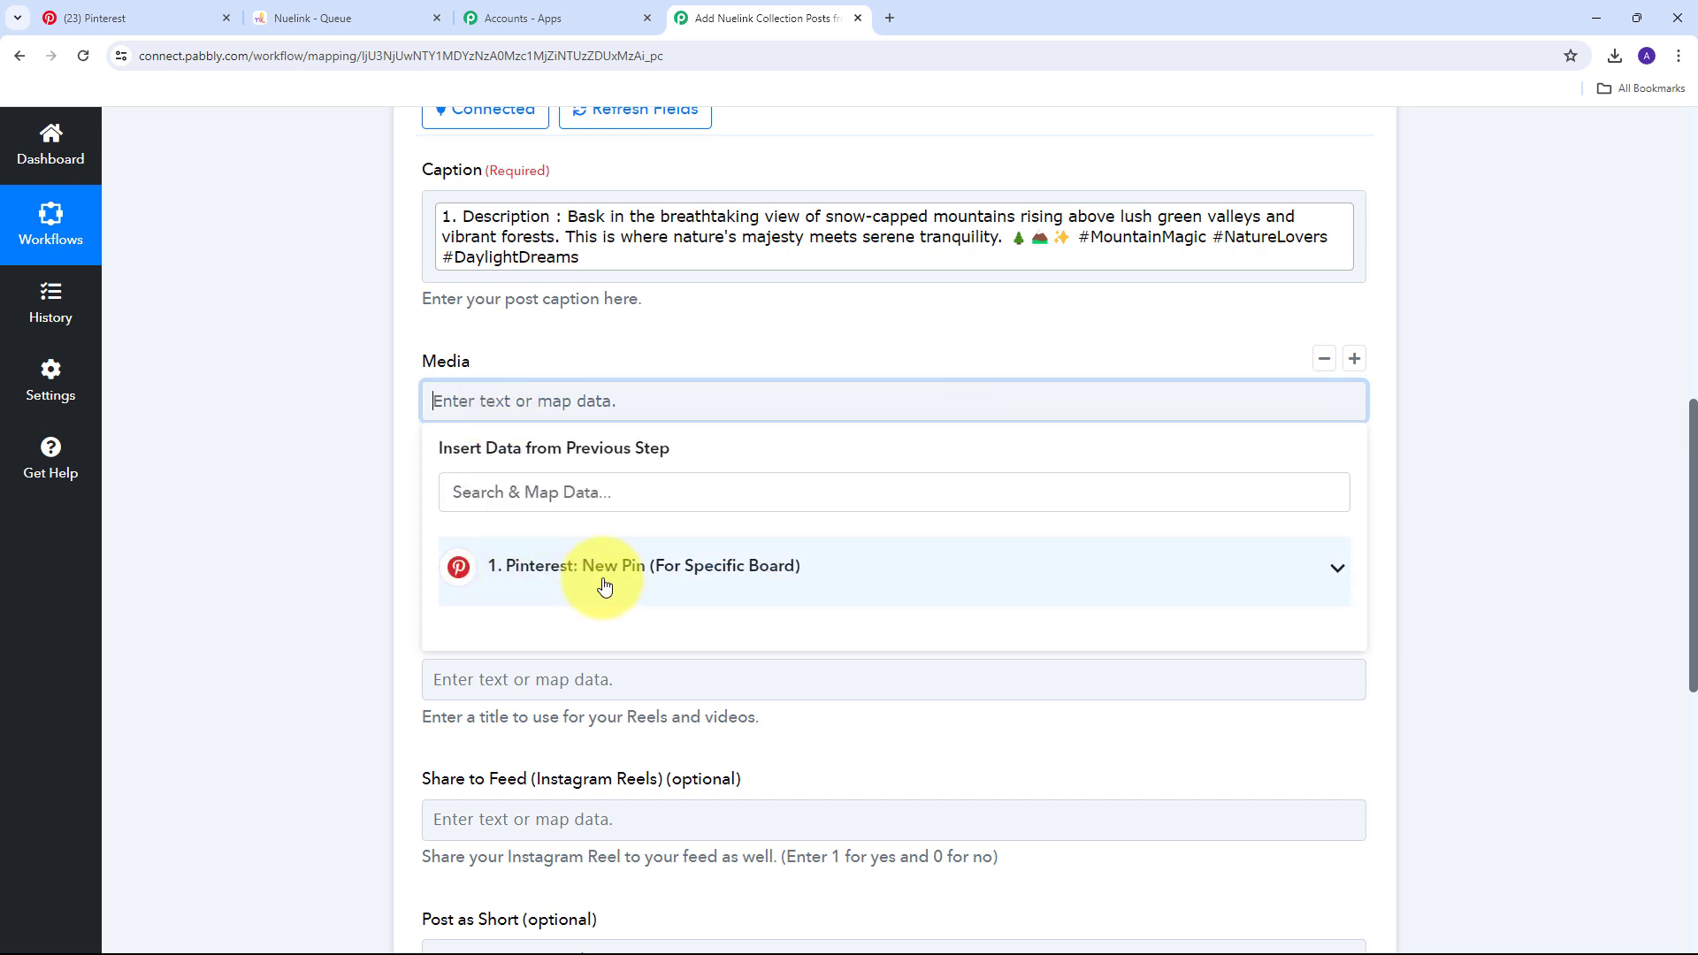
pyautogui.click(769, 576)
pyautogui.scroll(-3, 1229, 622)
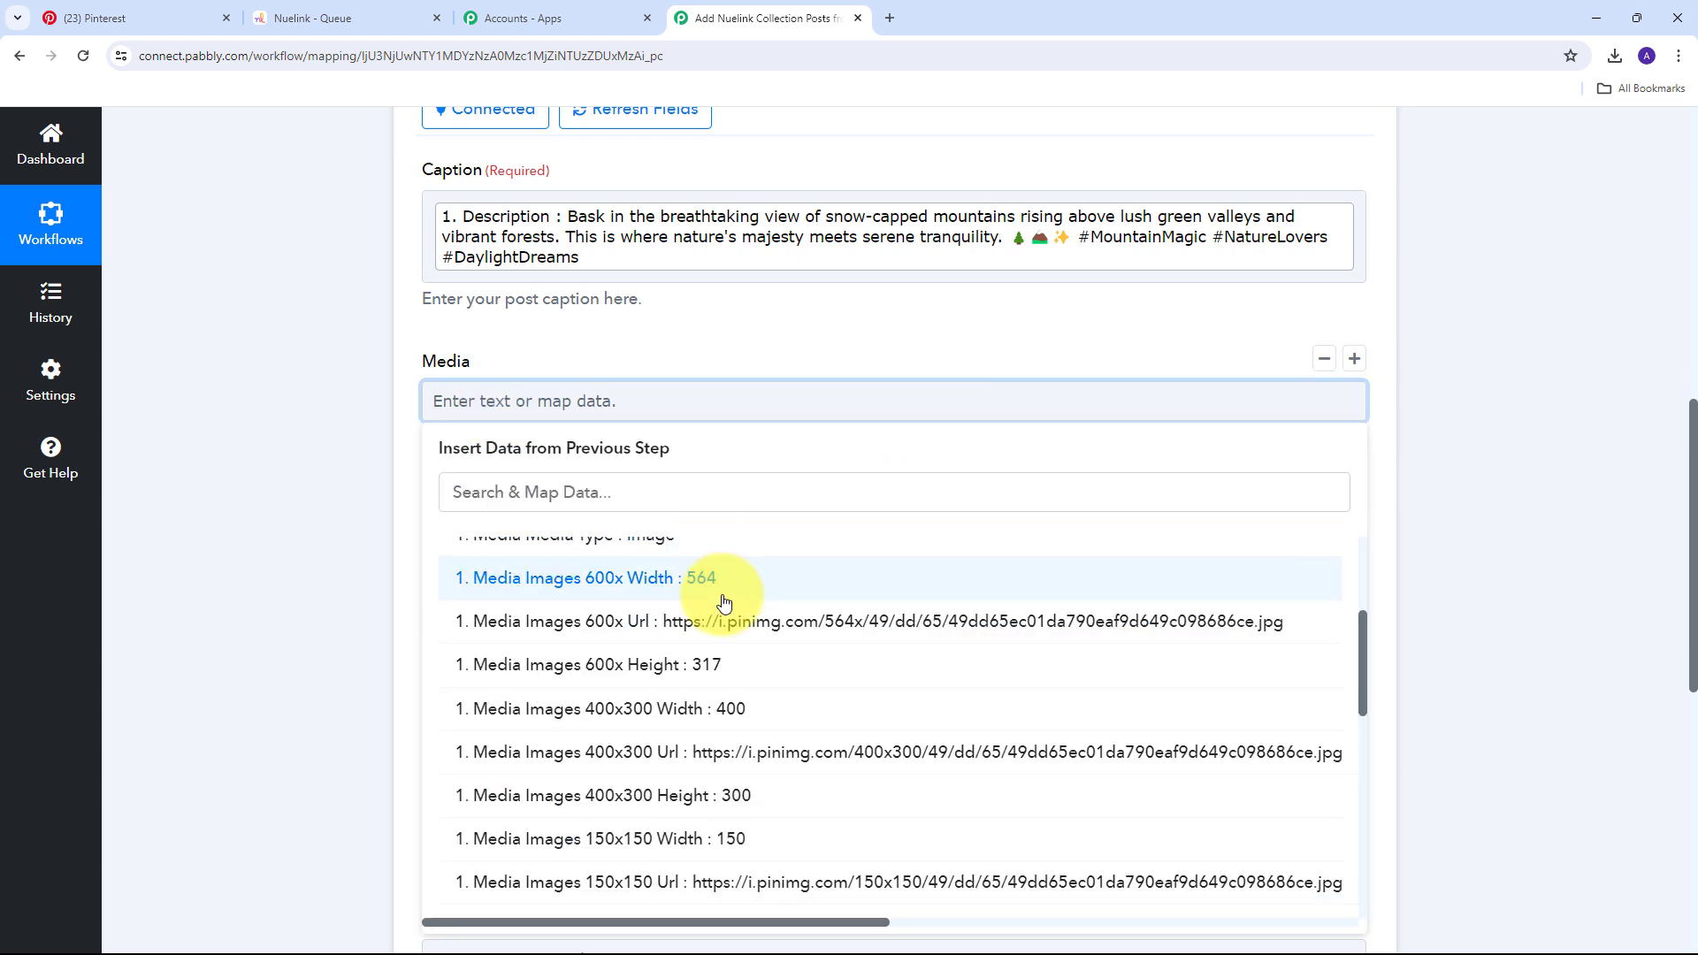
pyautogui.click(812, 626)
pyautogui.click(348, 481)
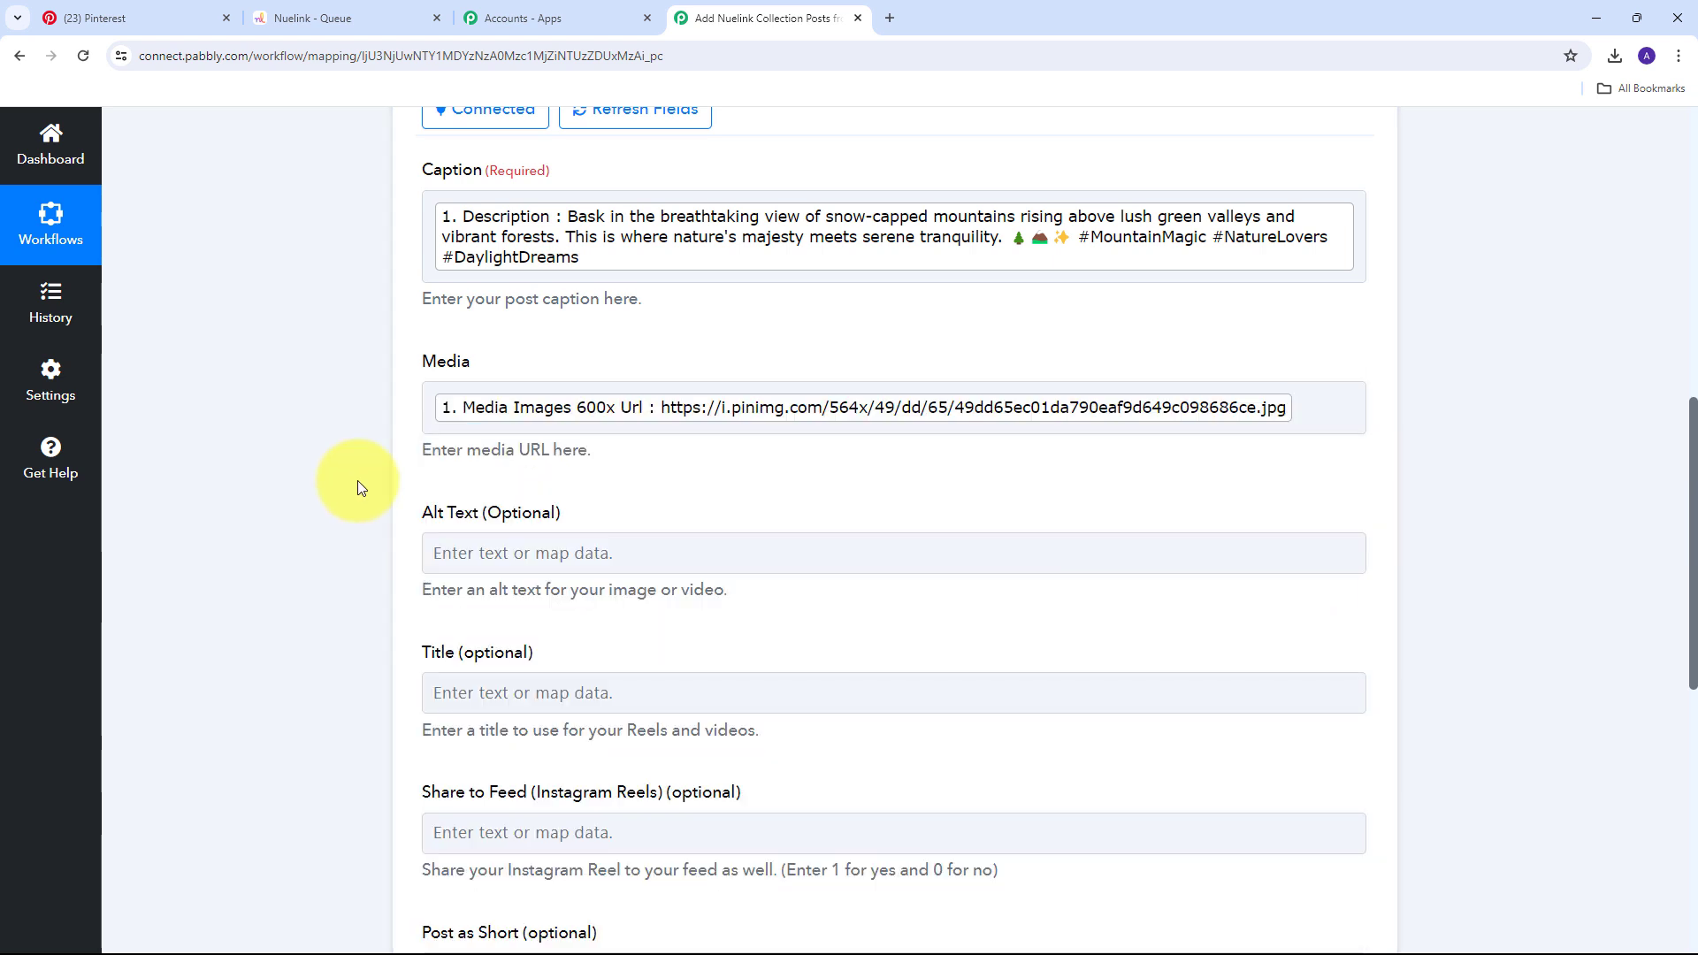
# Save the Nuelink action with its optional fields left blank, send a test request and check the received response.
pyautogui.scroll(-2, 389, 425)
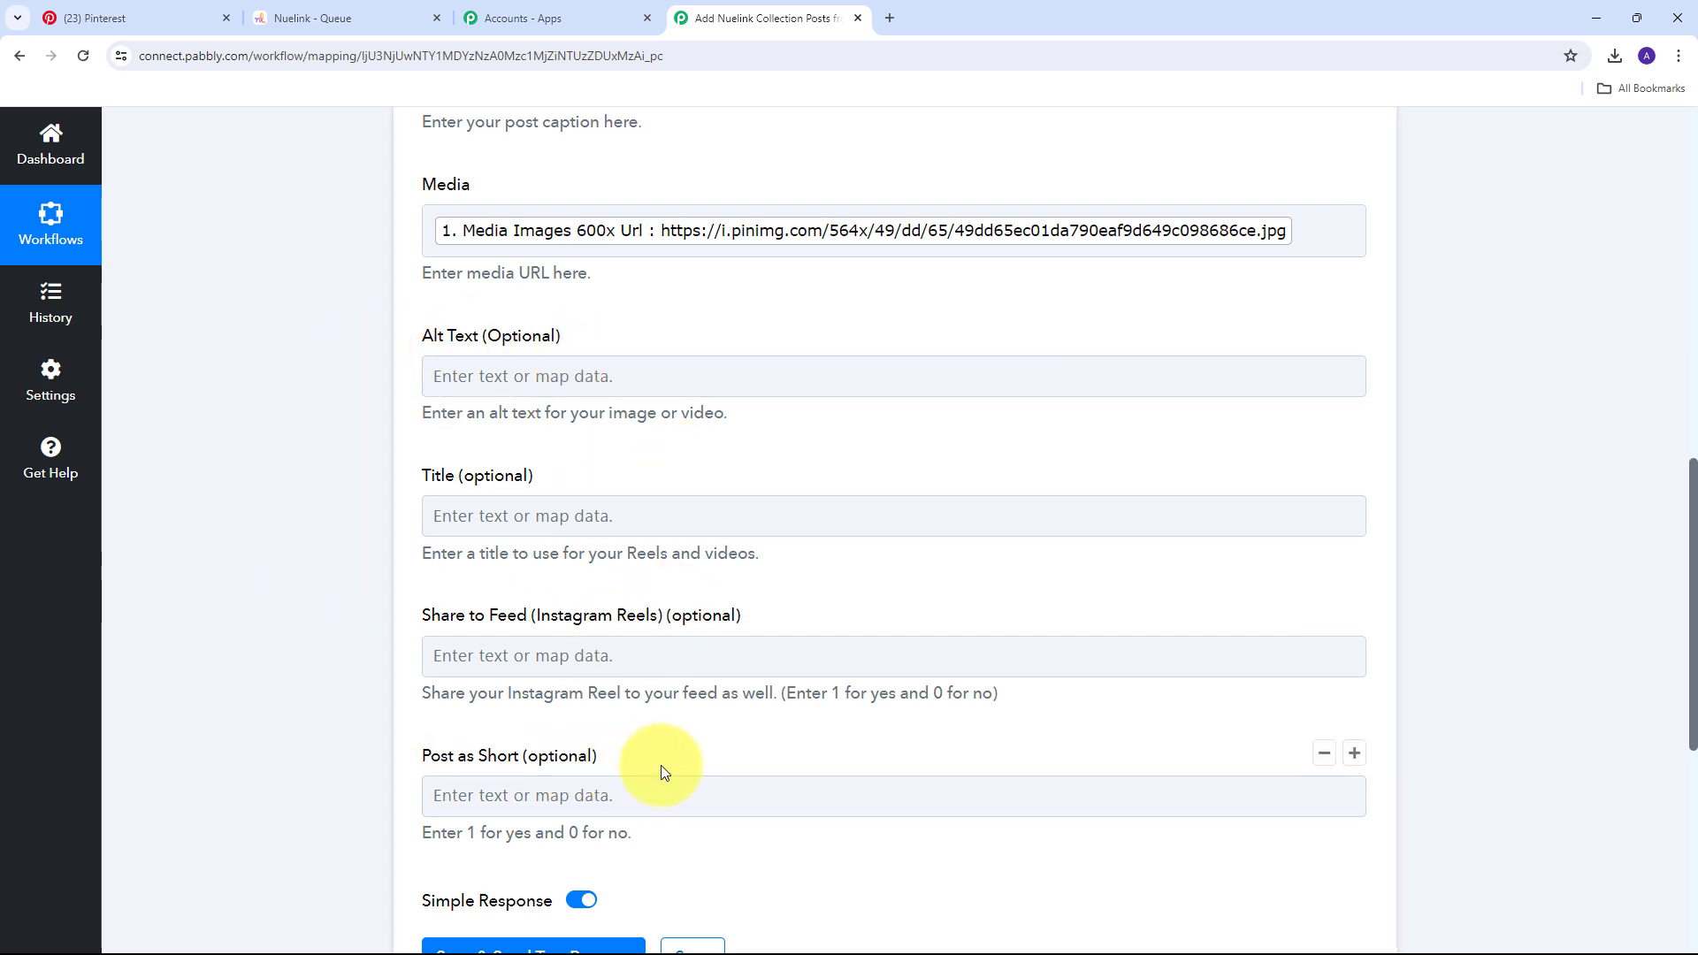
pyautogui.scroll(-1, 661, 766)
pyautogui.click(727, 554)
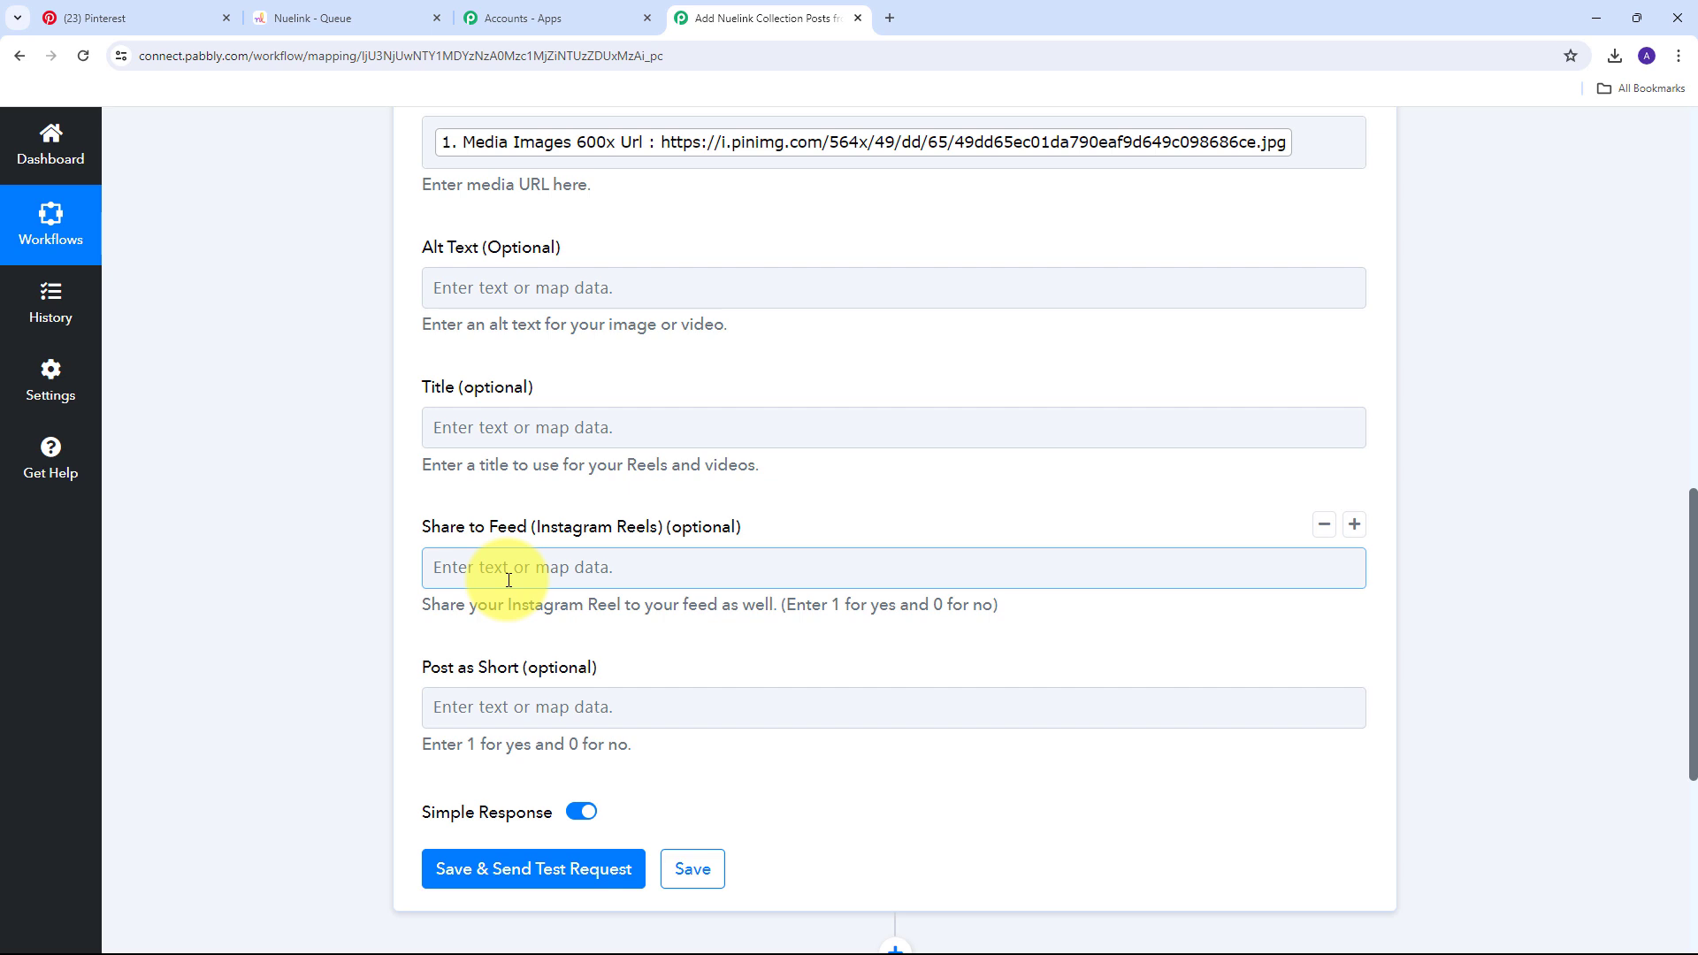
pyautogui.scroll(-1, 500, 584)
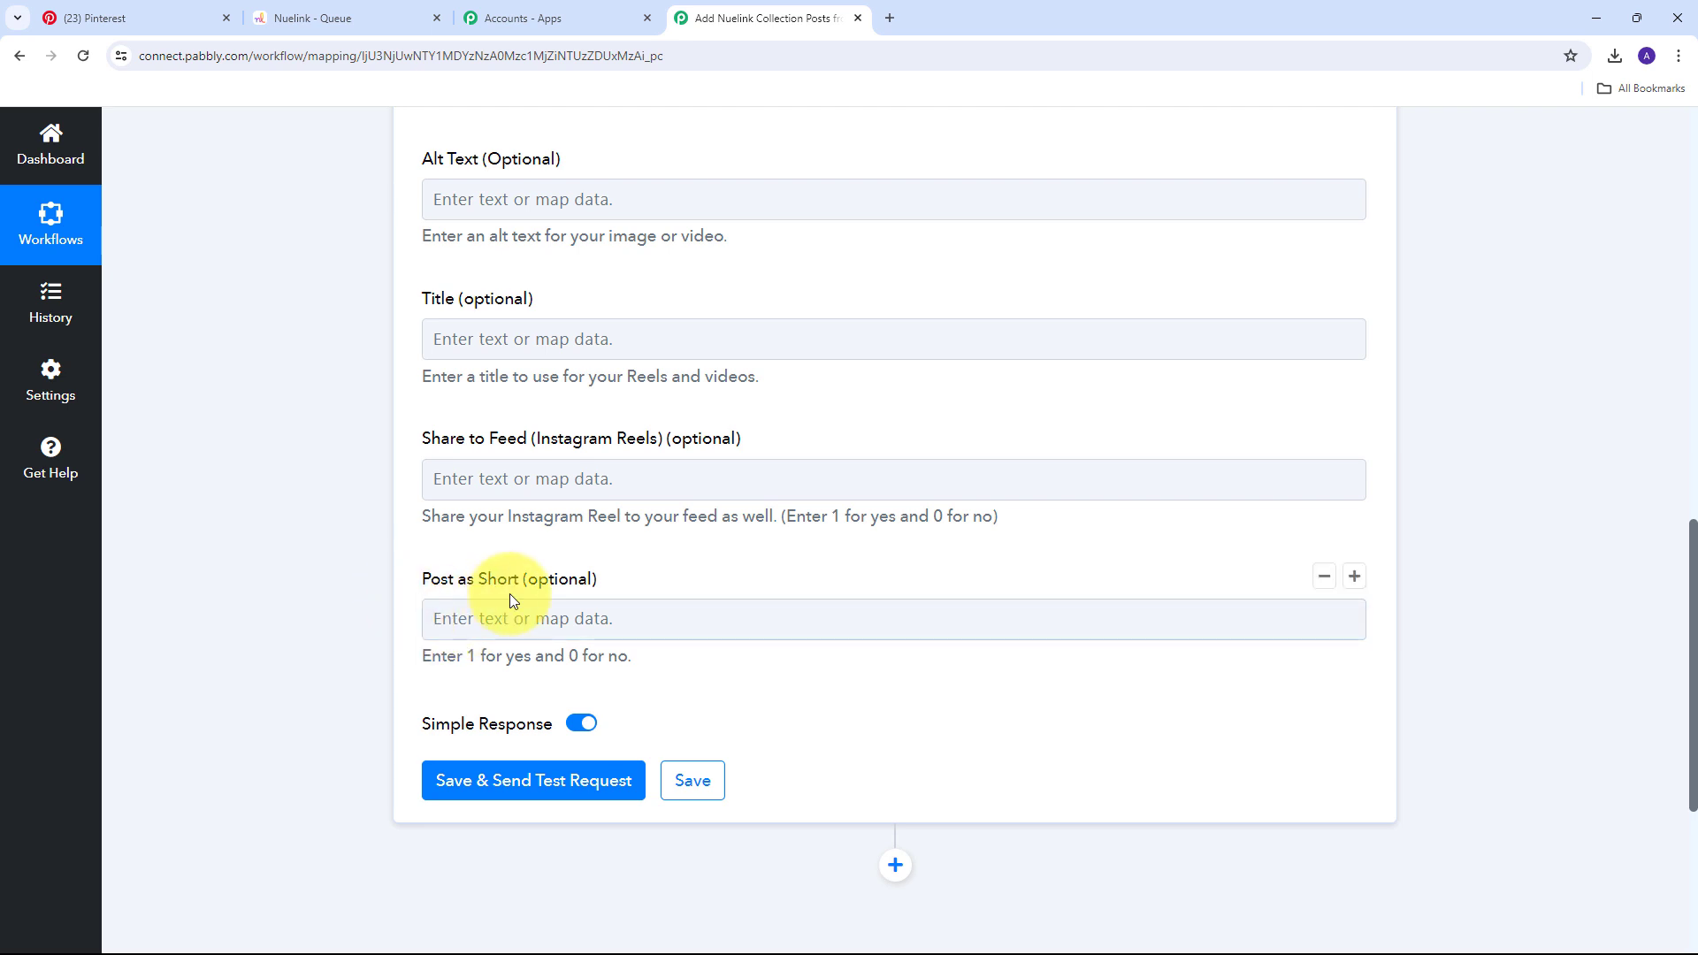
pyautogui.scroll(1, 549, 561)
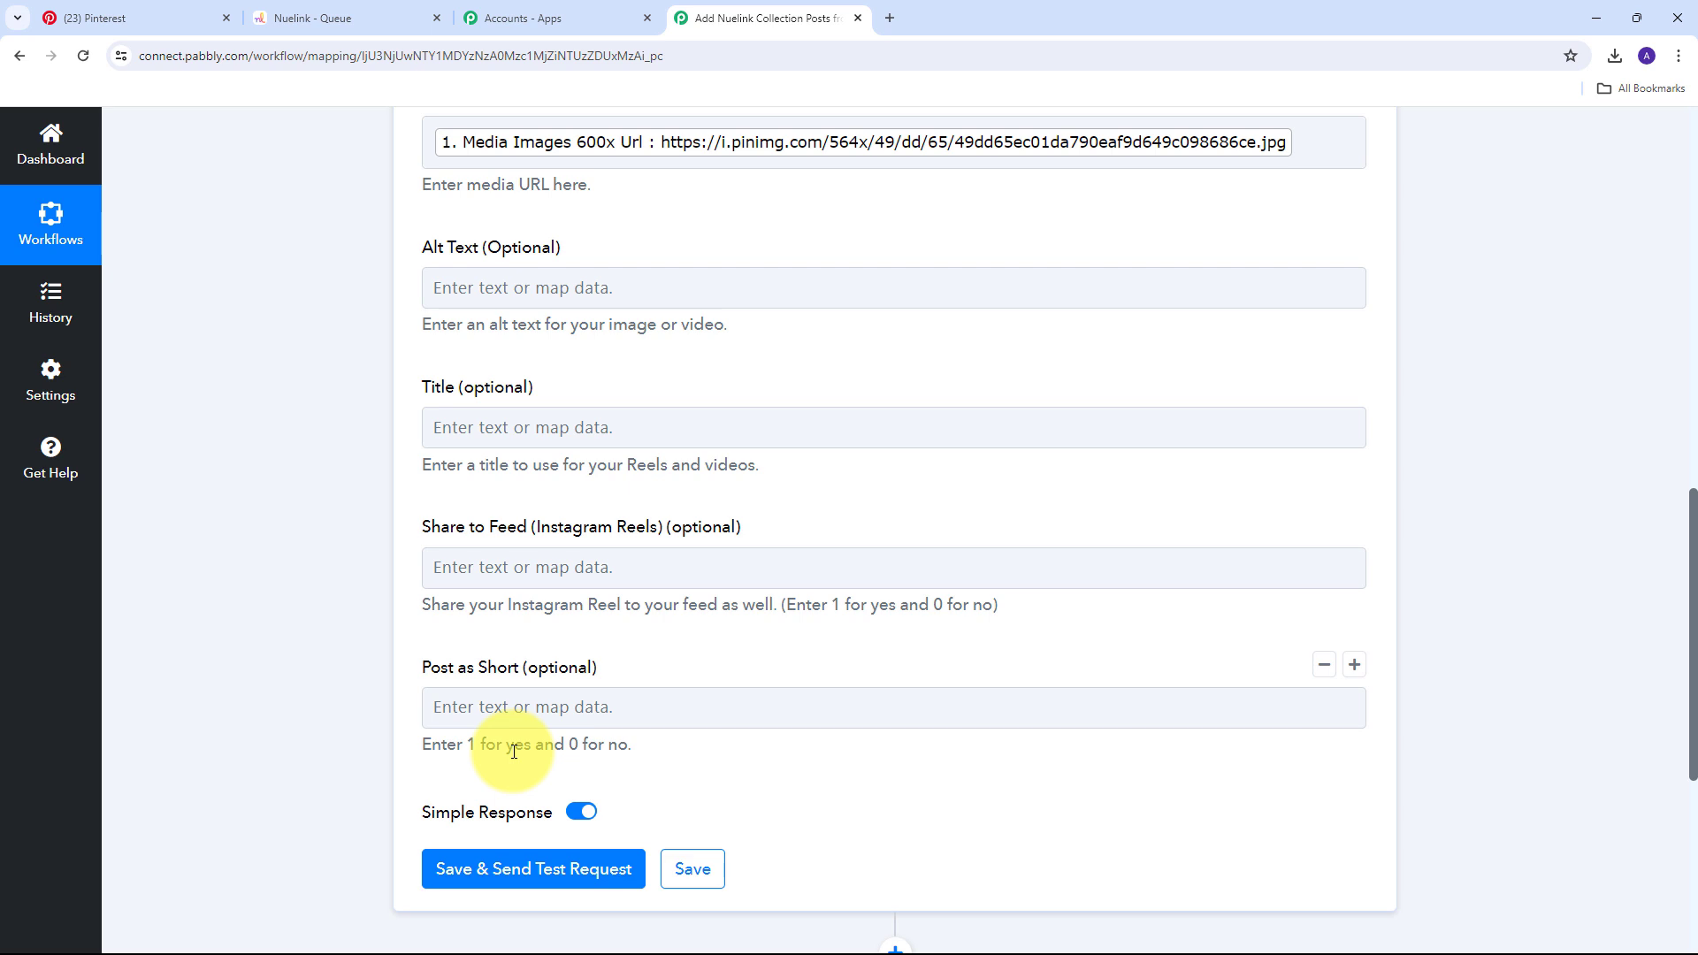
pyautogui.scroll(4, 501, 651)
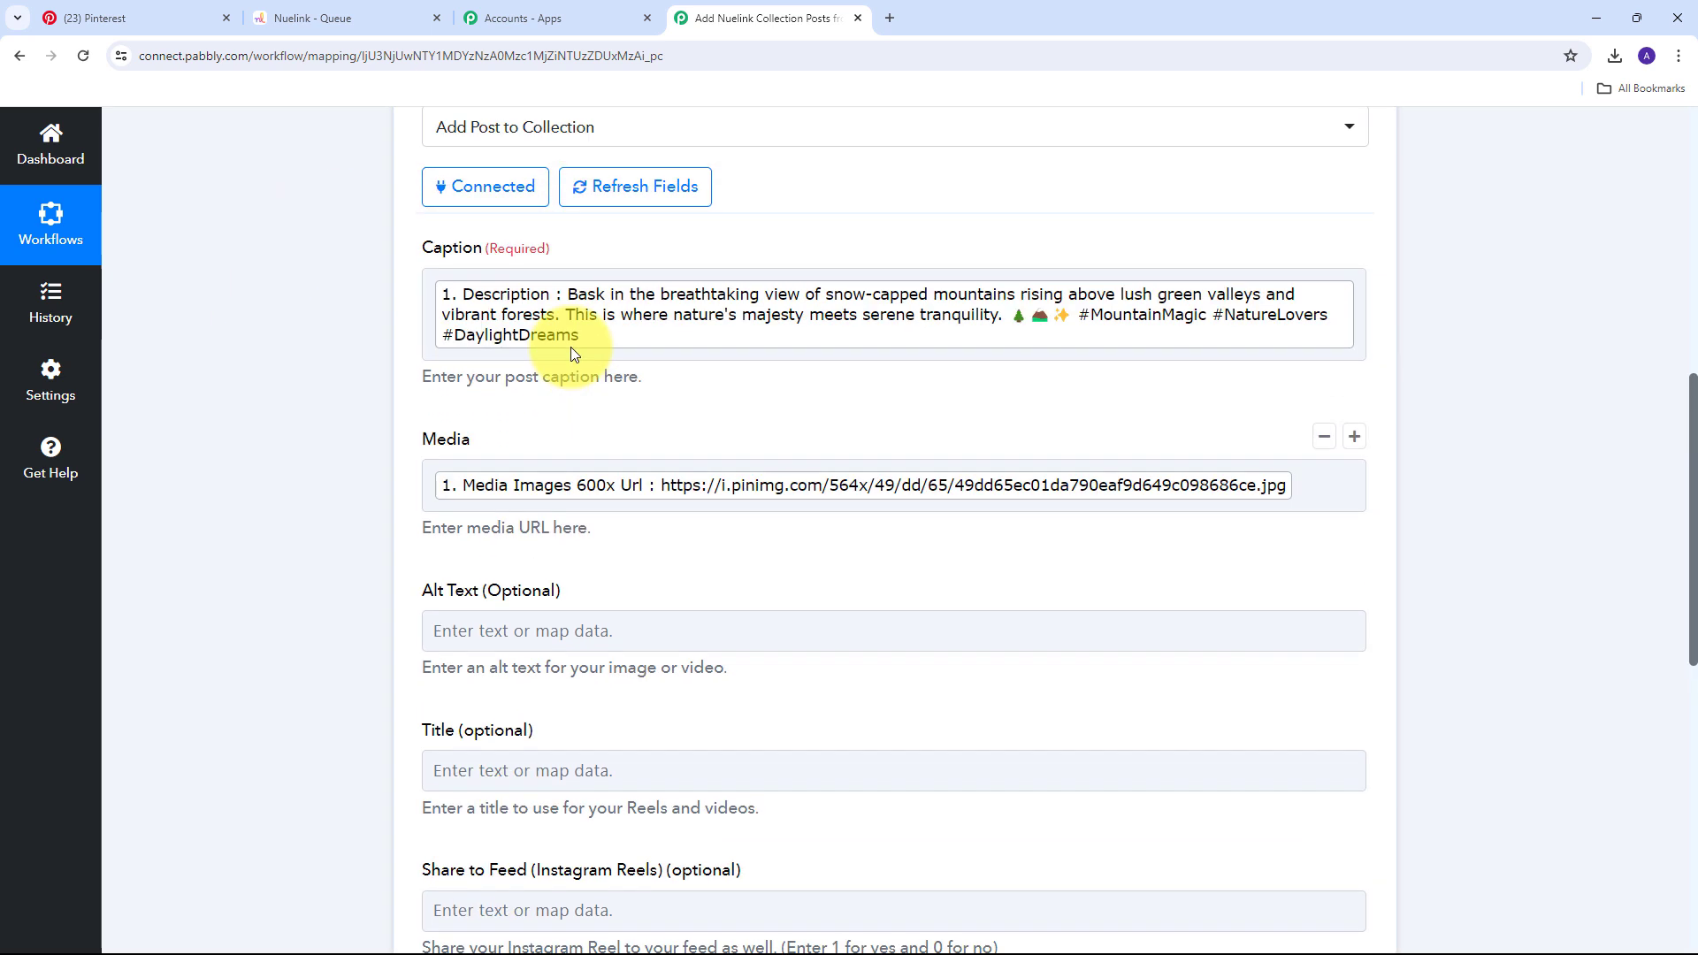
pyautogui.scroll(2, 560, 455)
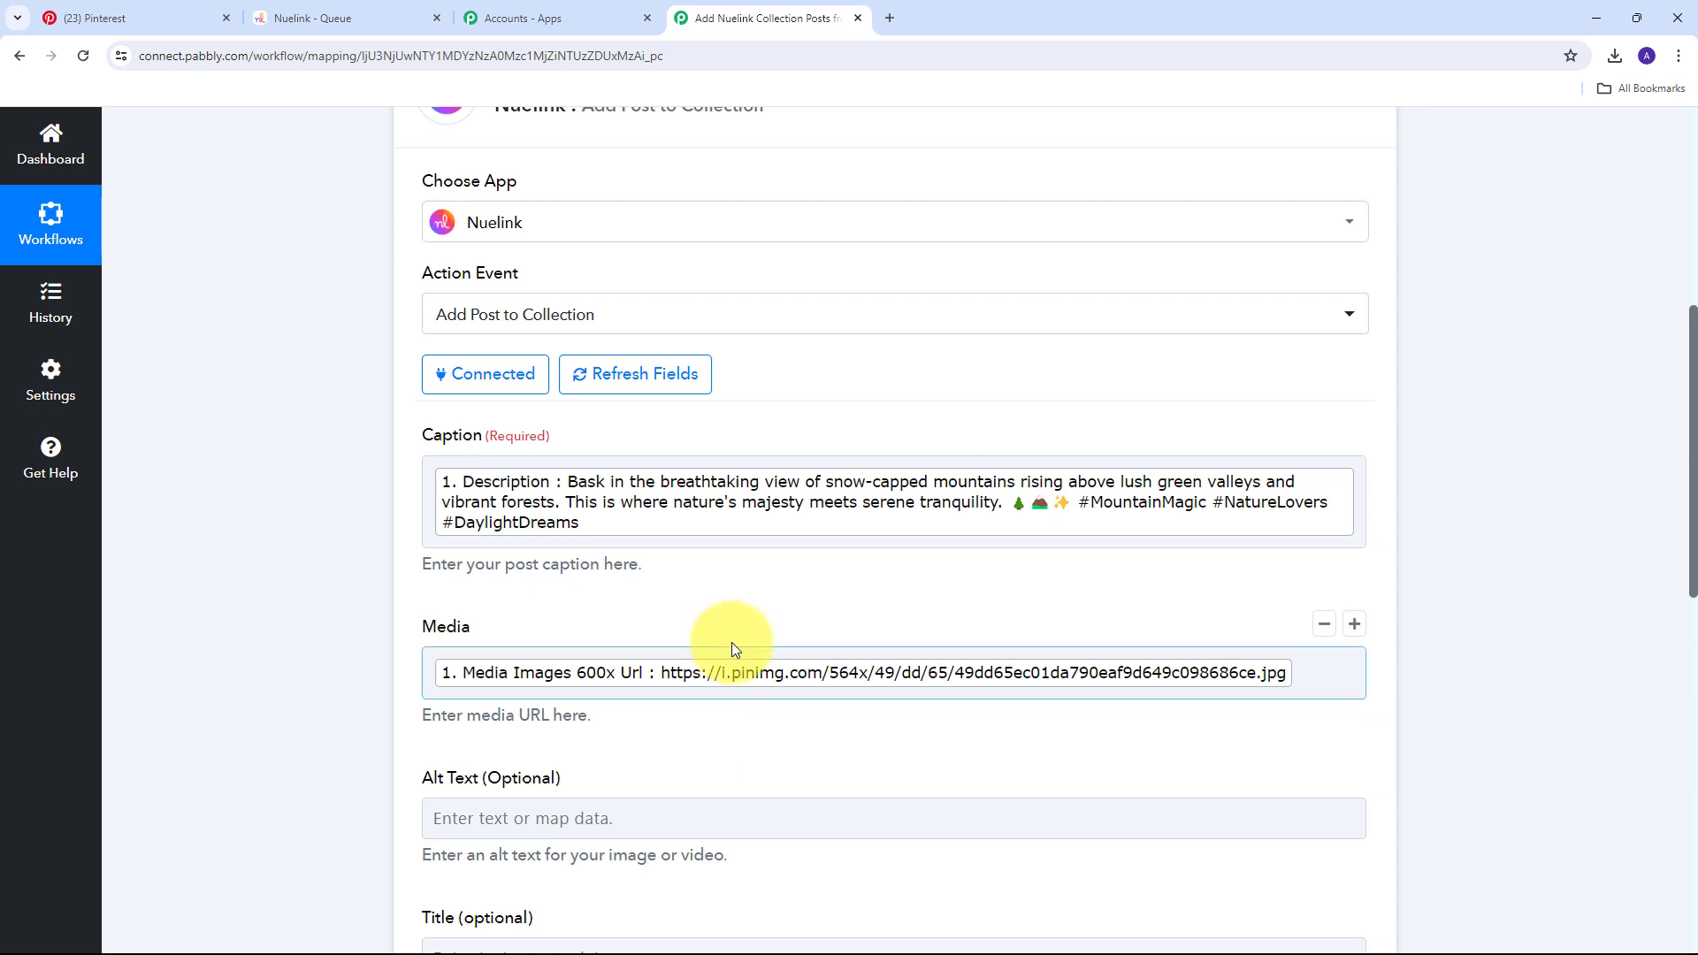
pyautogui.scroll(-10, 709, 559)
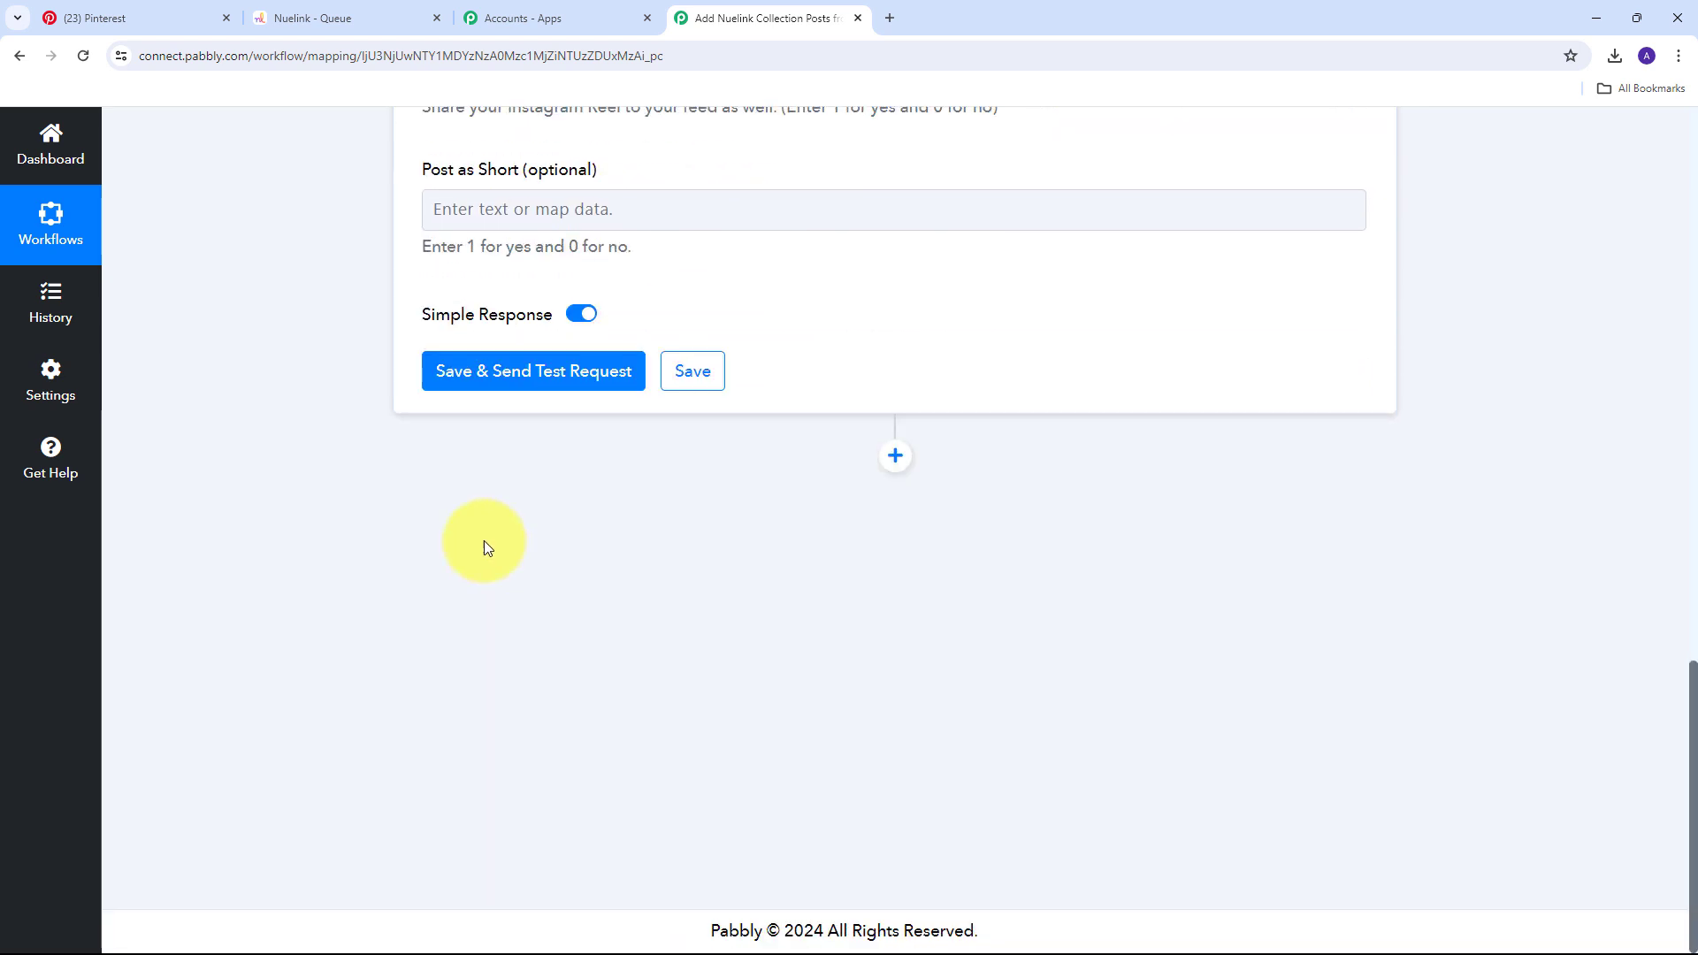
pyautogui.click(543, 381)
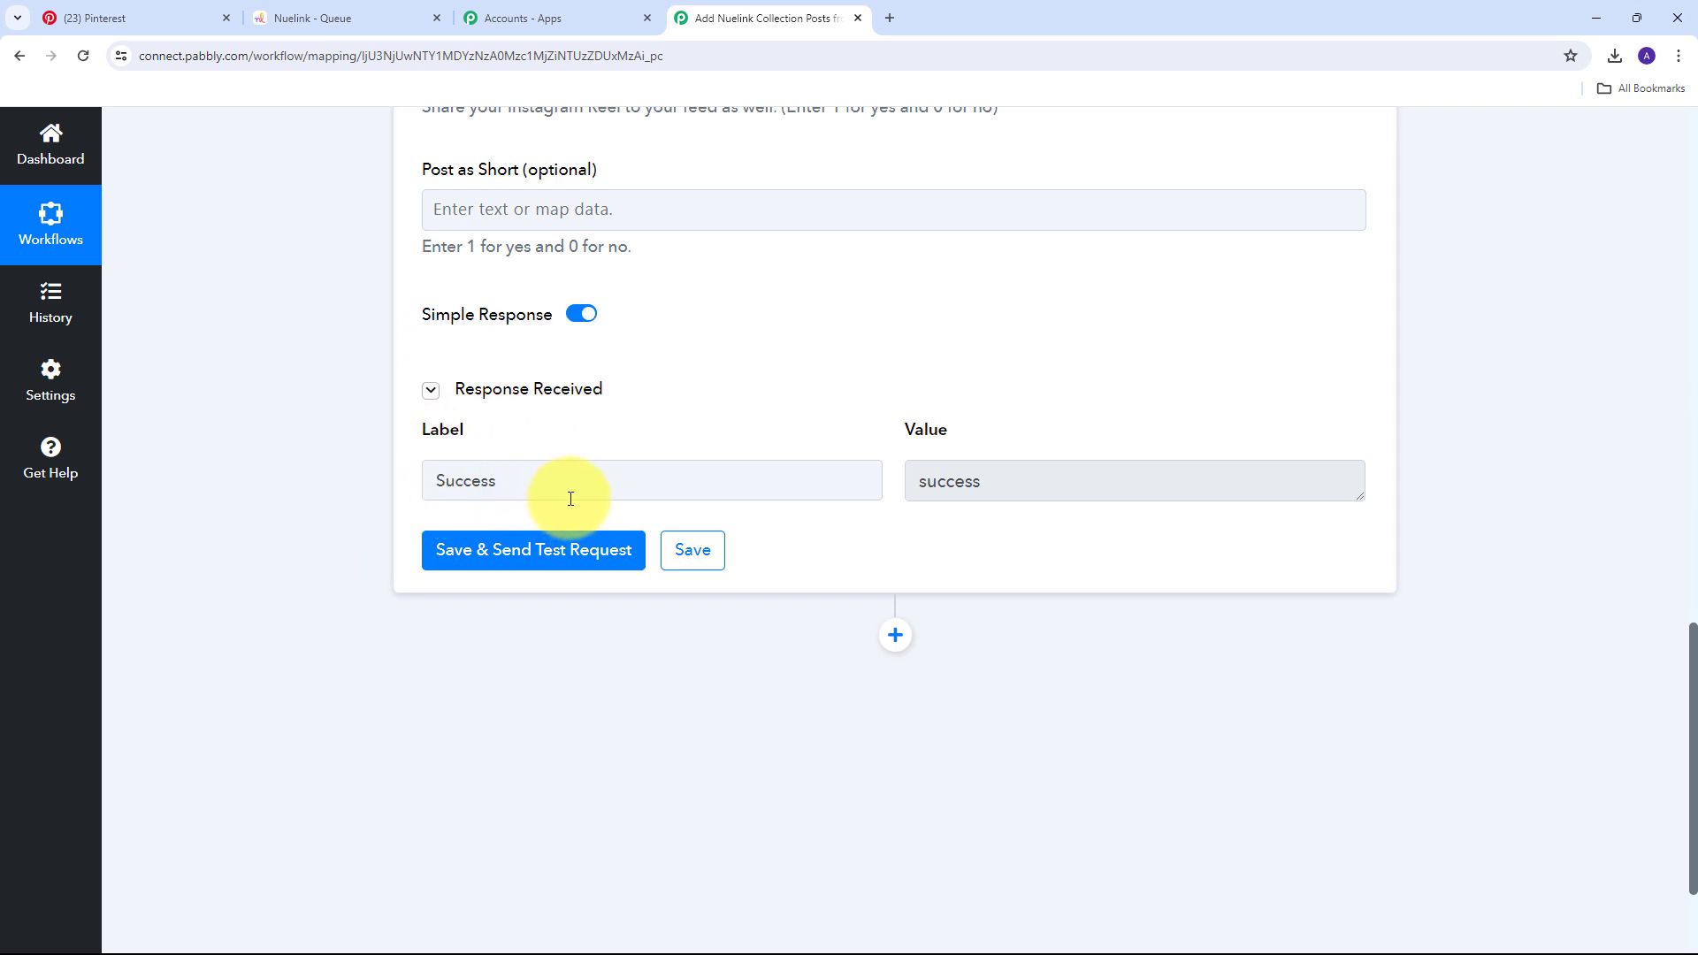
pyautogui.moveTo(1065, 480); pyautogui.dragTo(819, 486)
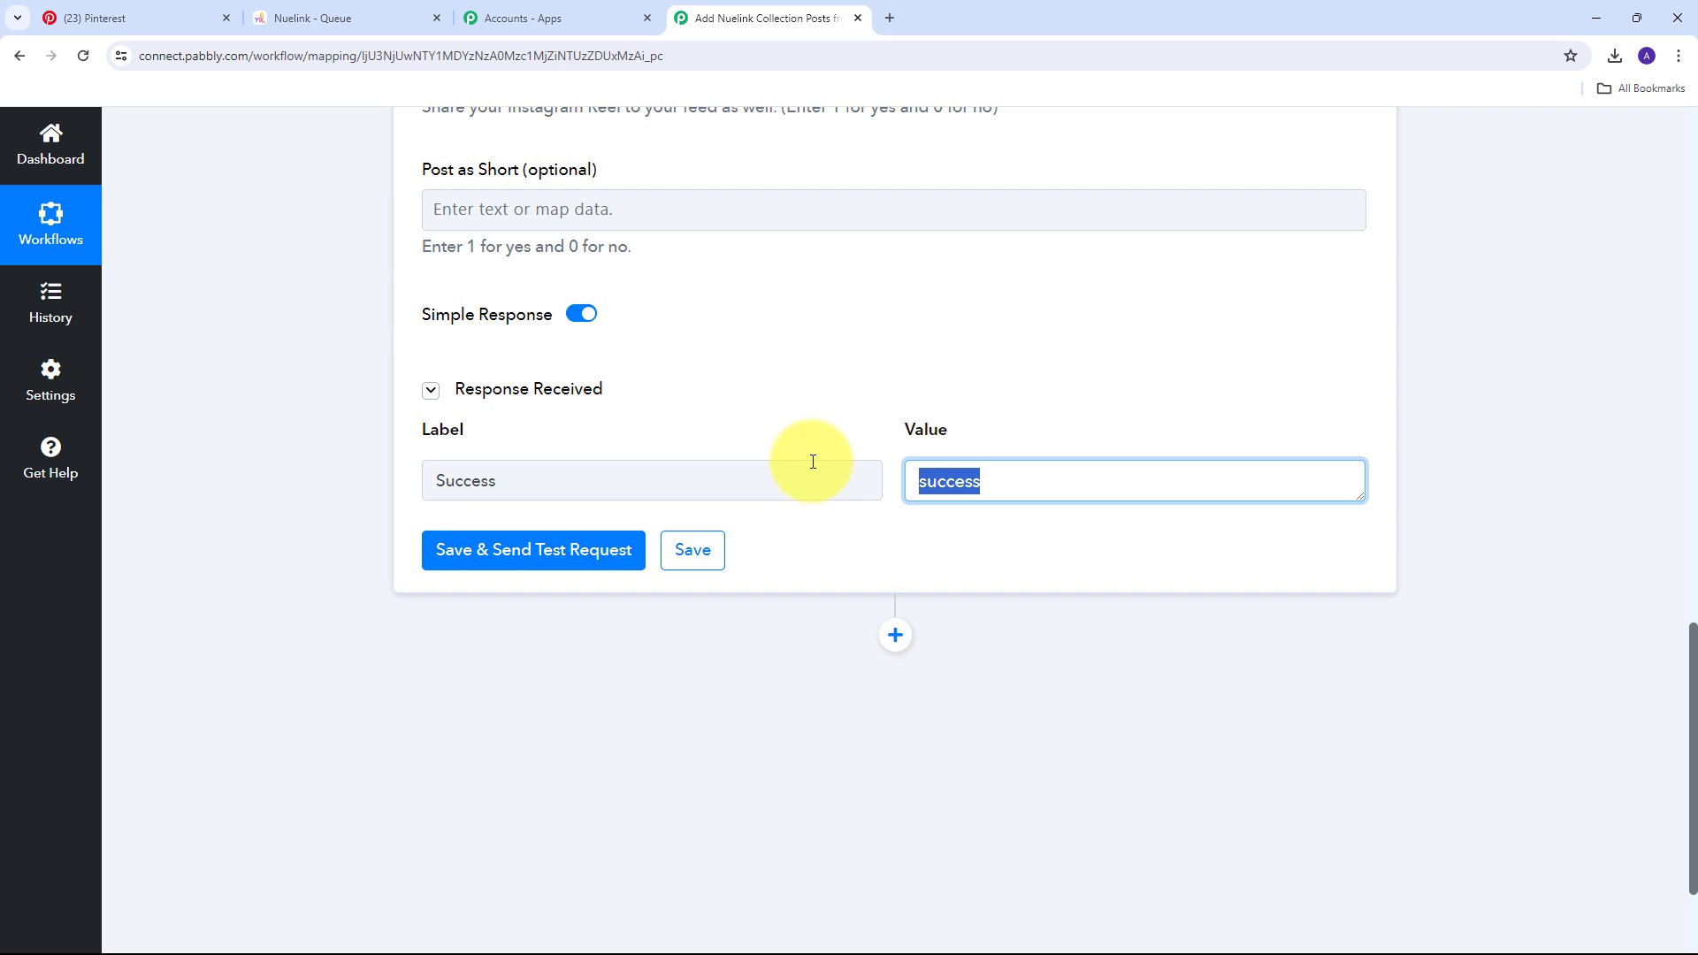
# Switch to Nuelink and open the General collection's queued posts to find the test post.
pyautogui.click(340, 18)
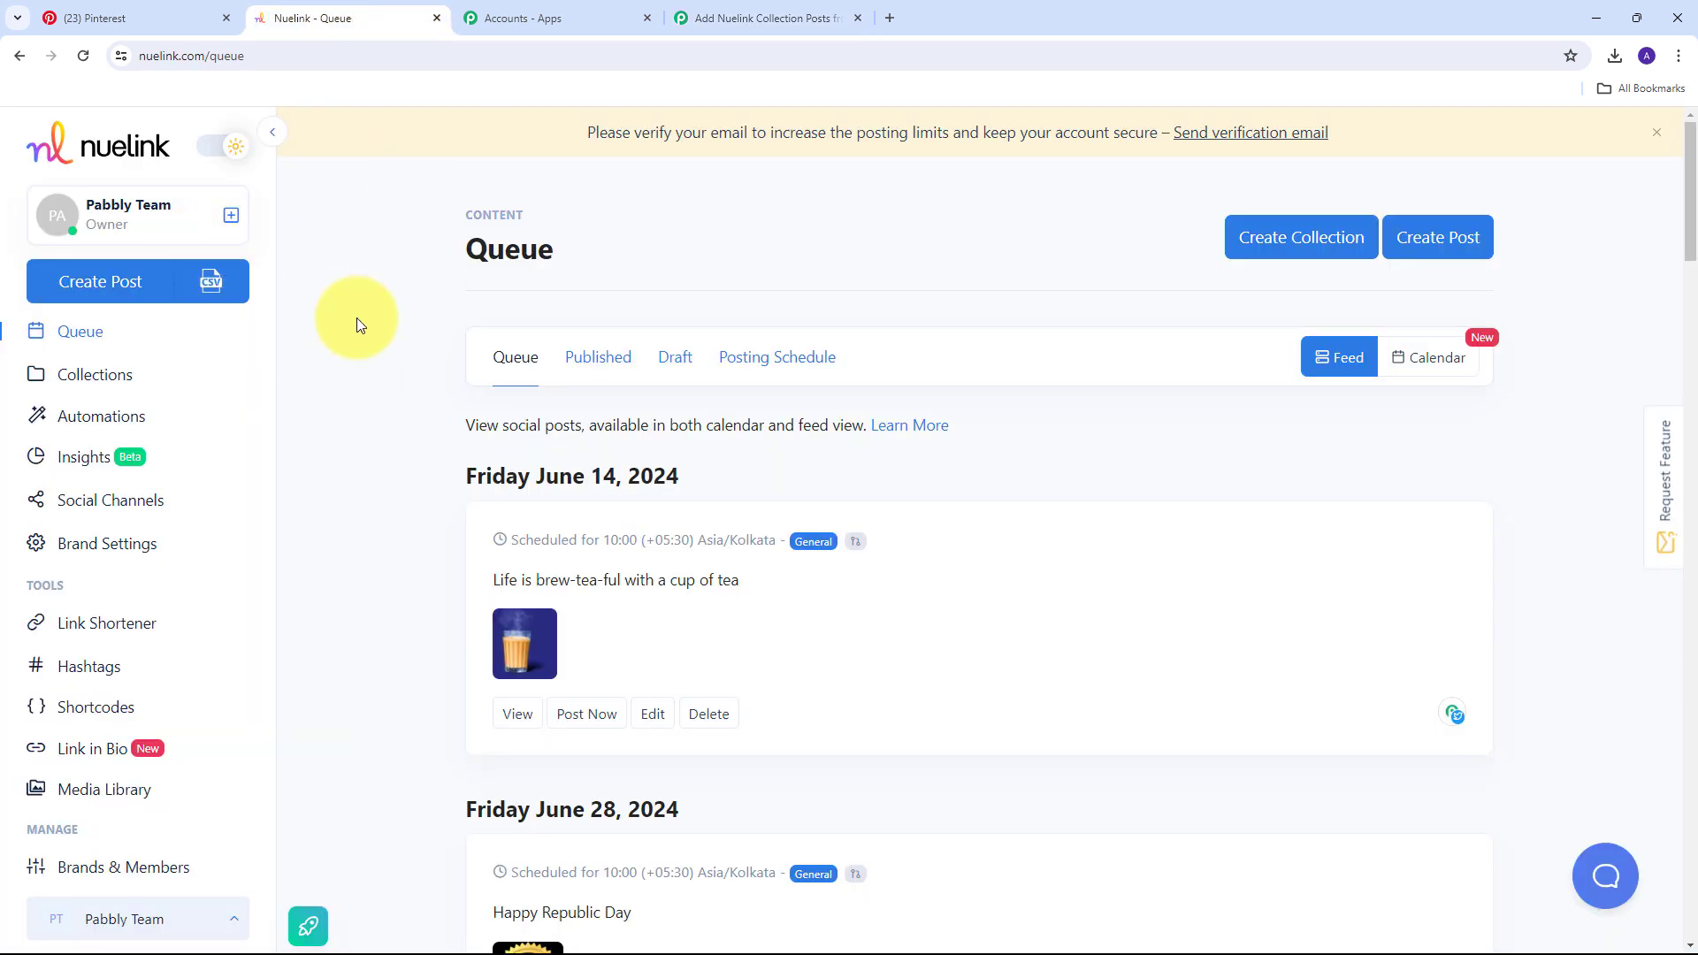
pyautogui.click(95, 382)
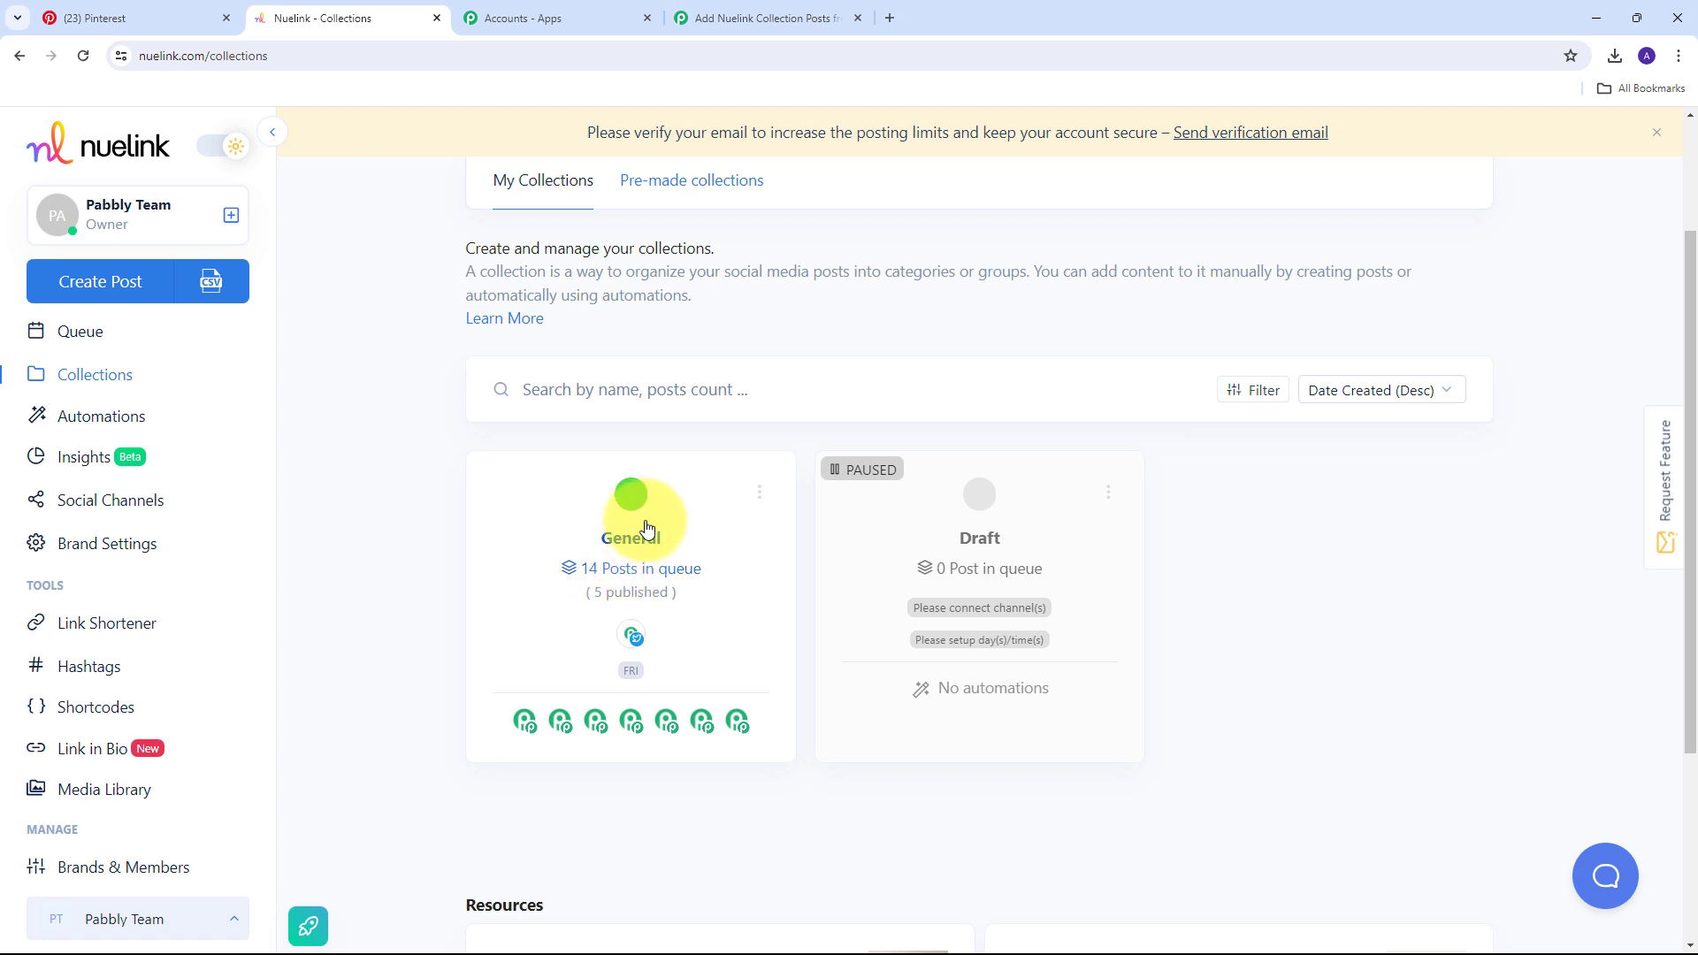
pyautogui.click(641, 579)
pyautogui.scroll(-3, 895, 455)
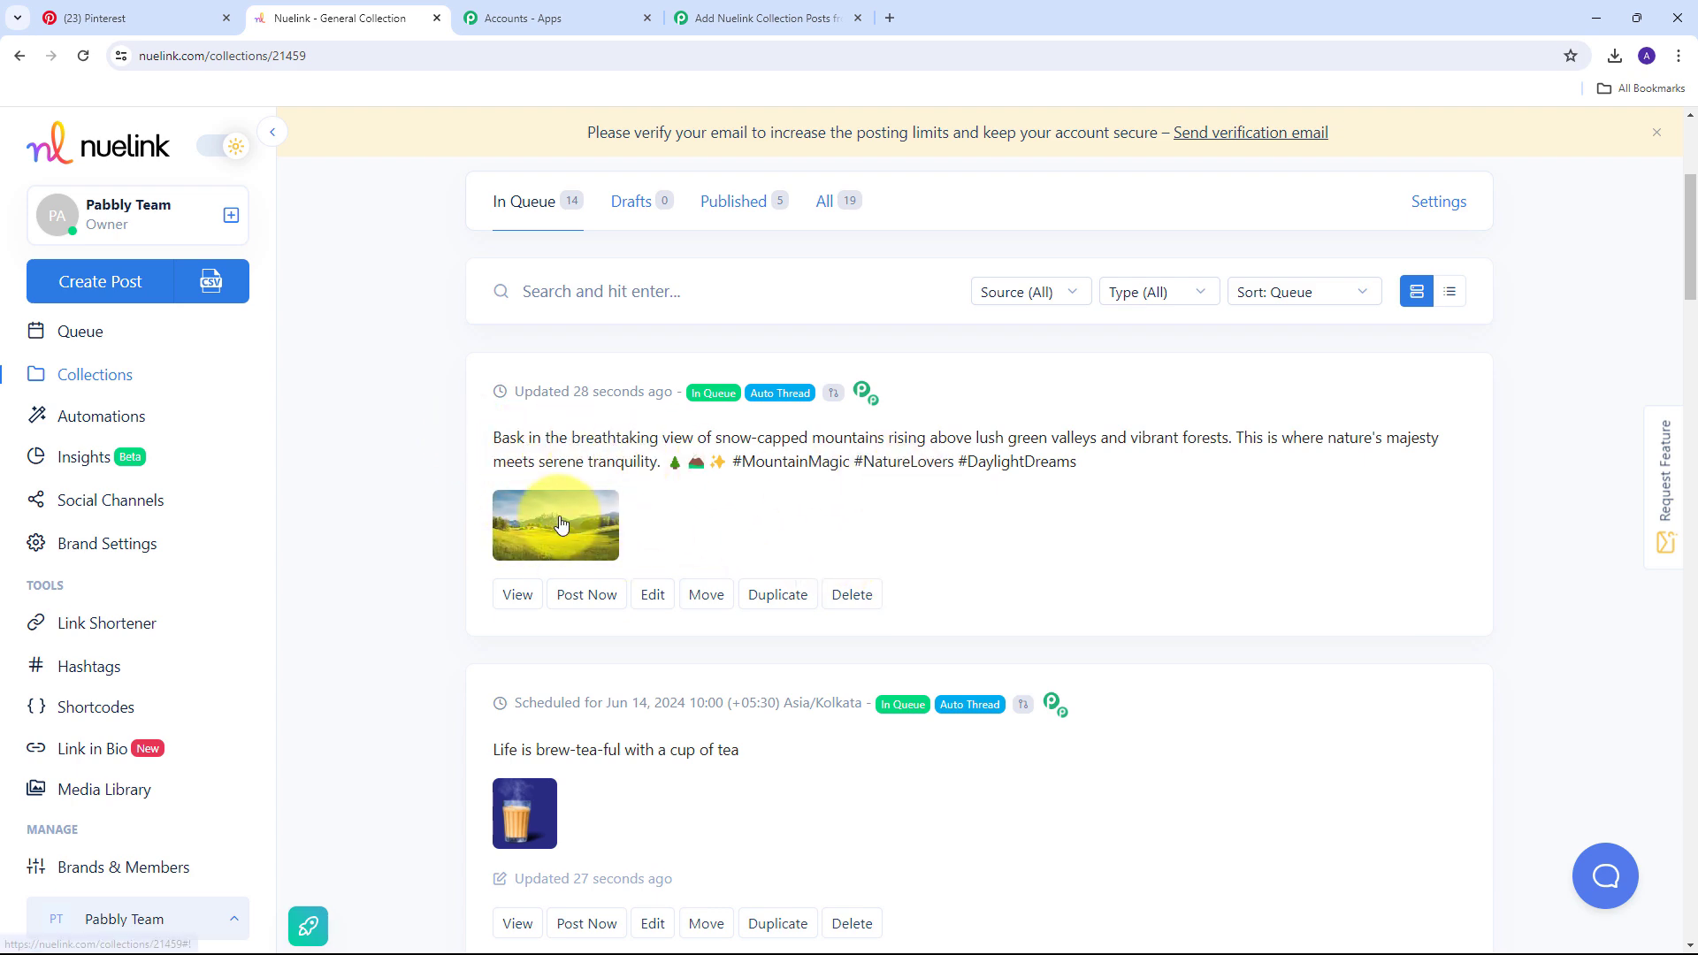
# Preview the snow-capped mountains post in the General collection and check its caption and image.
pyautogui.click(652, 519)
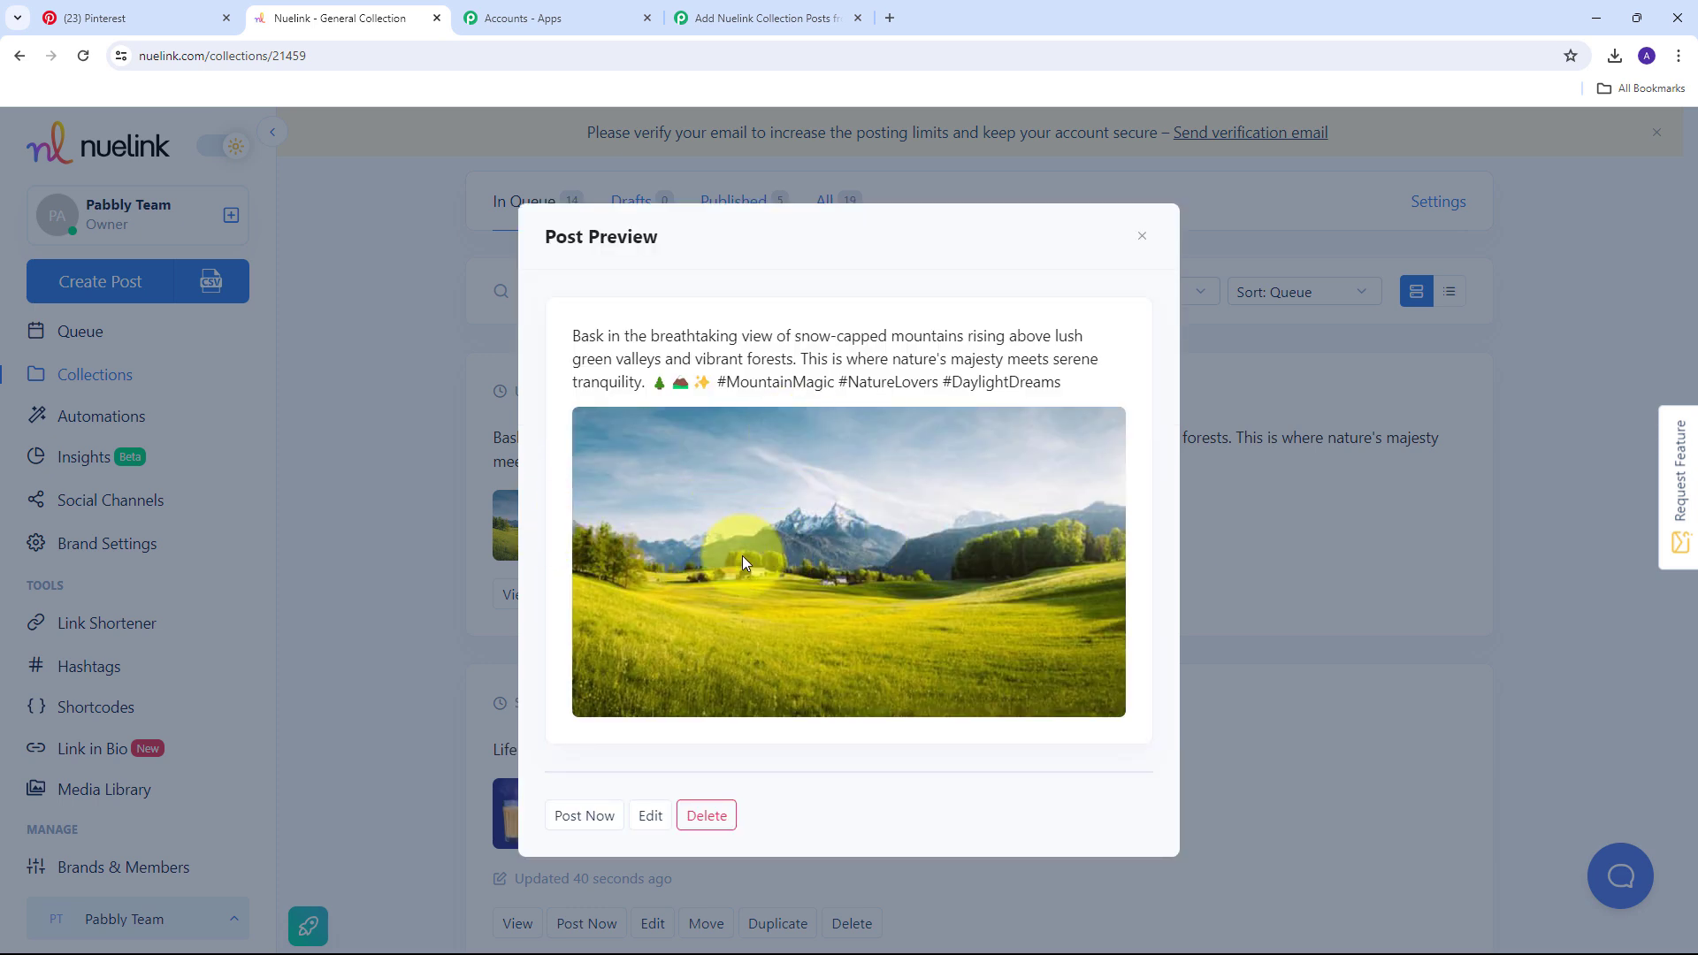
pyautogui.moveTo(573, 336); pyautogui.dragTo(1137, 393)
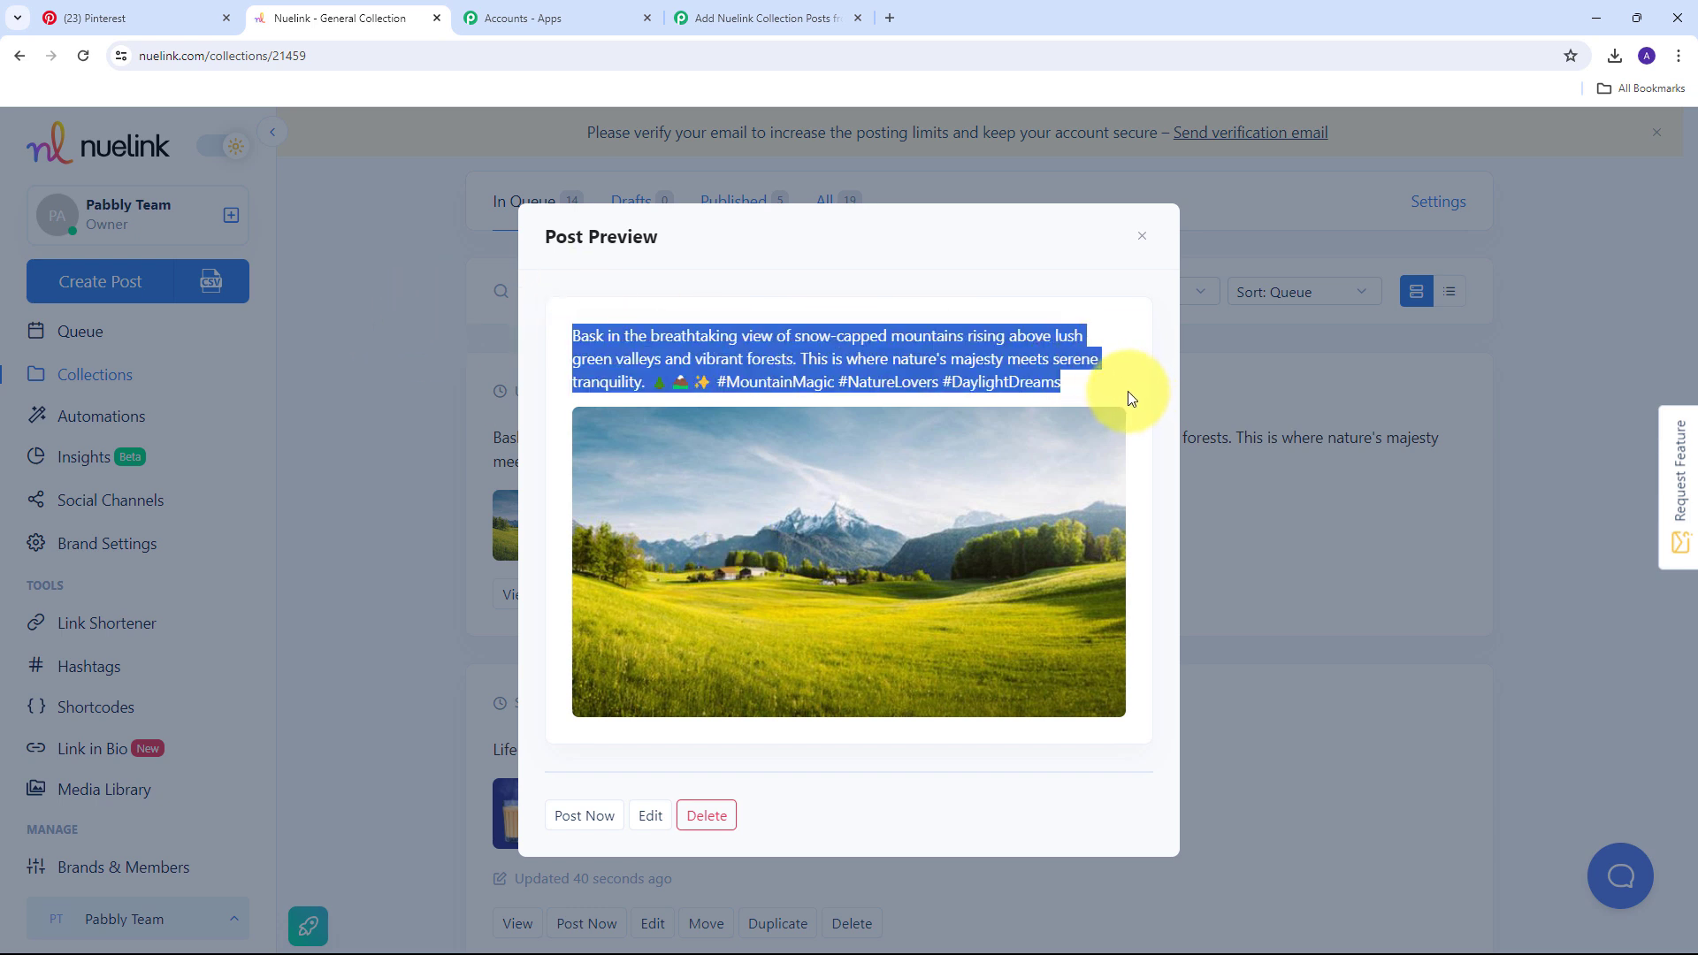
pyautogui.click(695, 485)
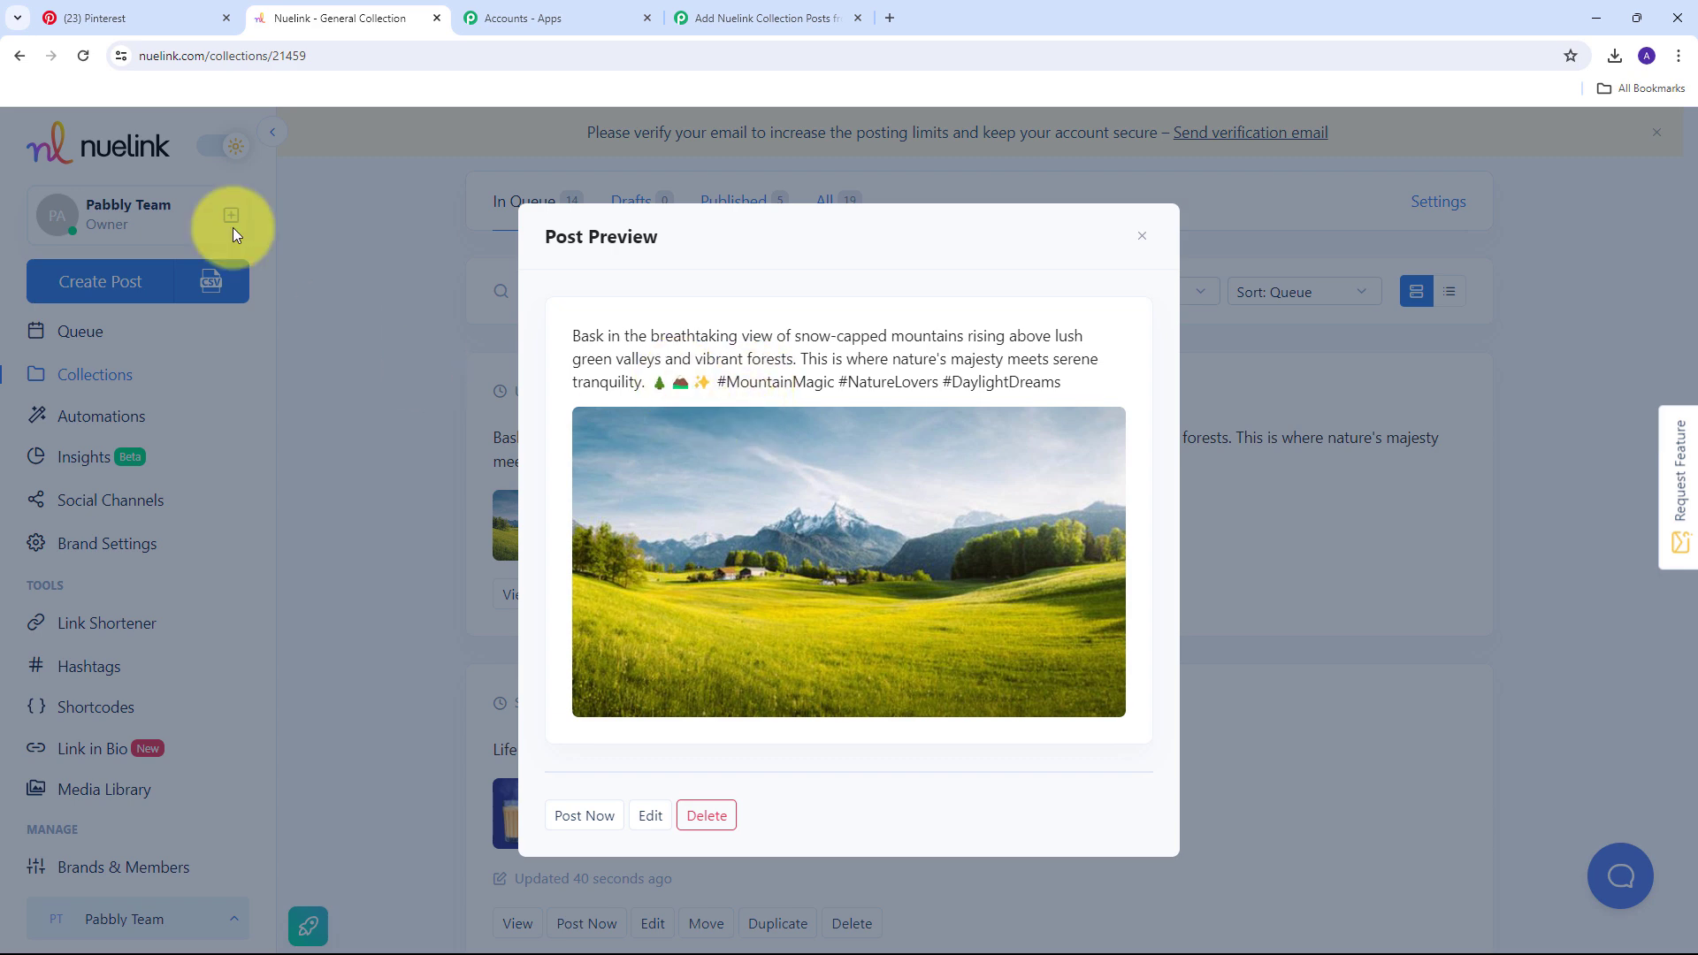
# Compare the Nuelink post preview with Pinterest, and return to Pabbly Connect to review the workflow's trigger and action.
pyautogui.click(97, 18)
pyautogui.click(354, 18)
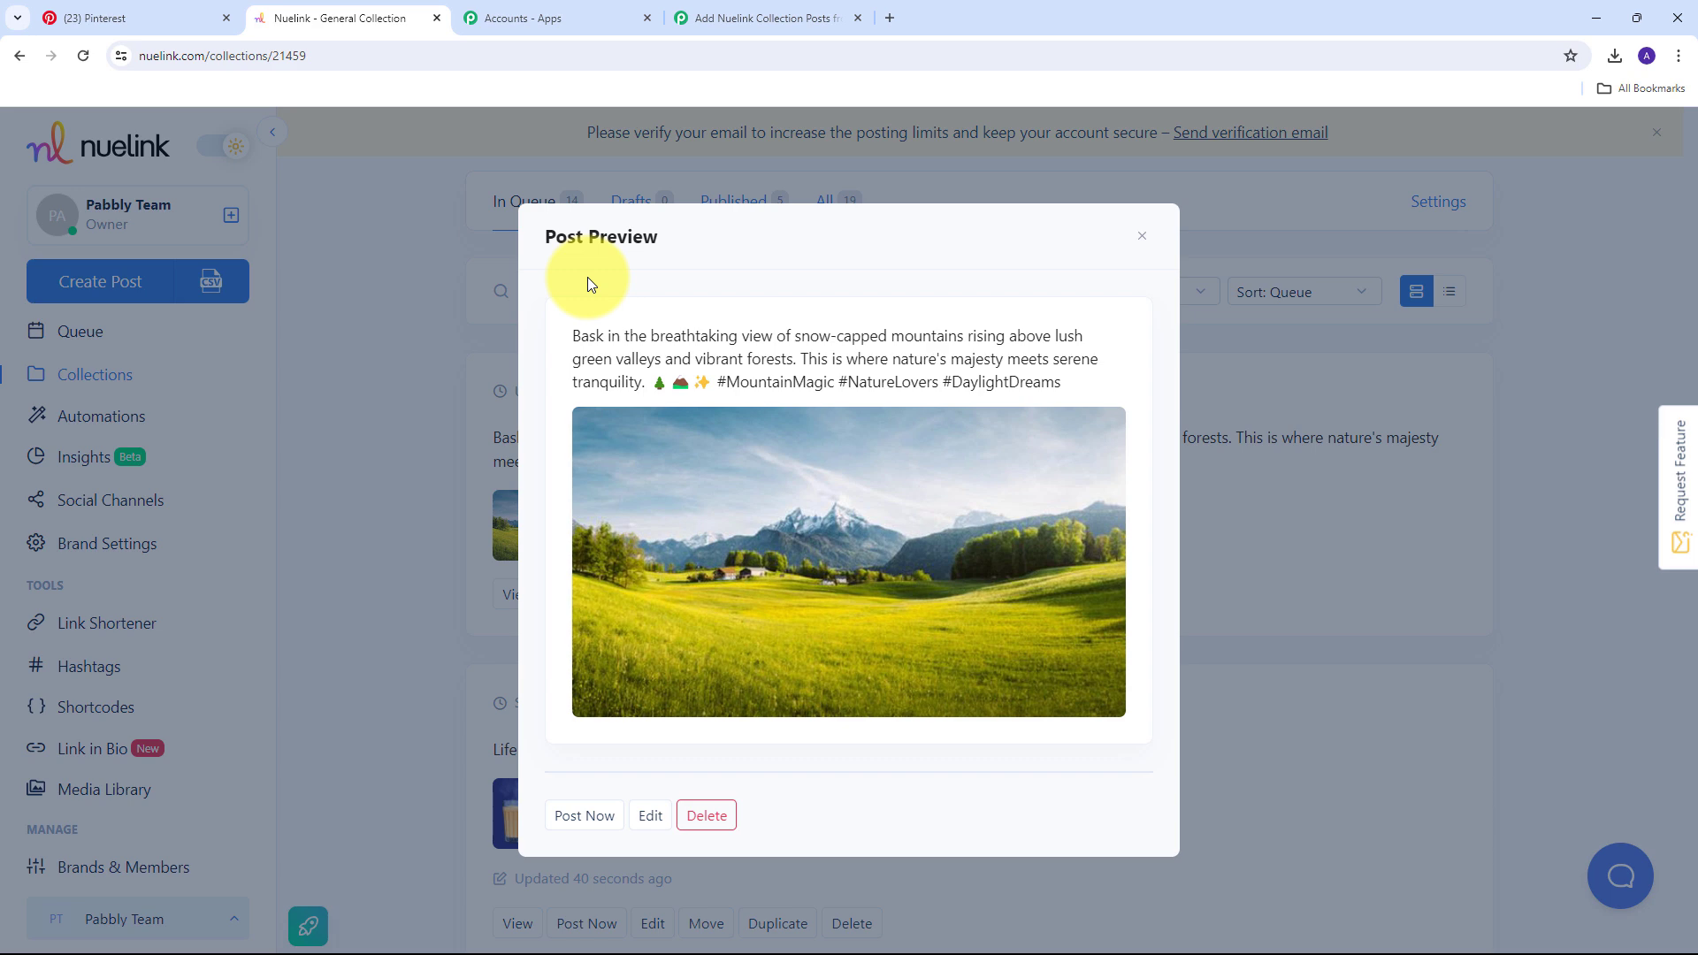
pyautogui.click(760, 18)
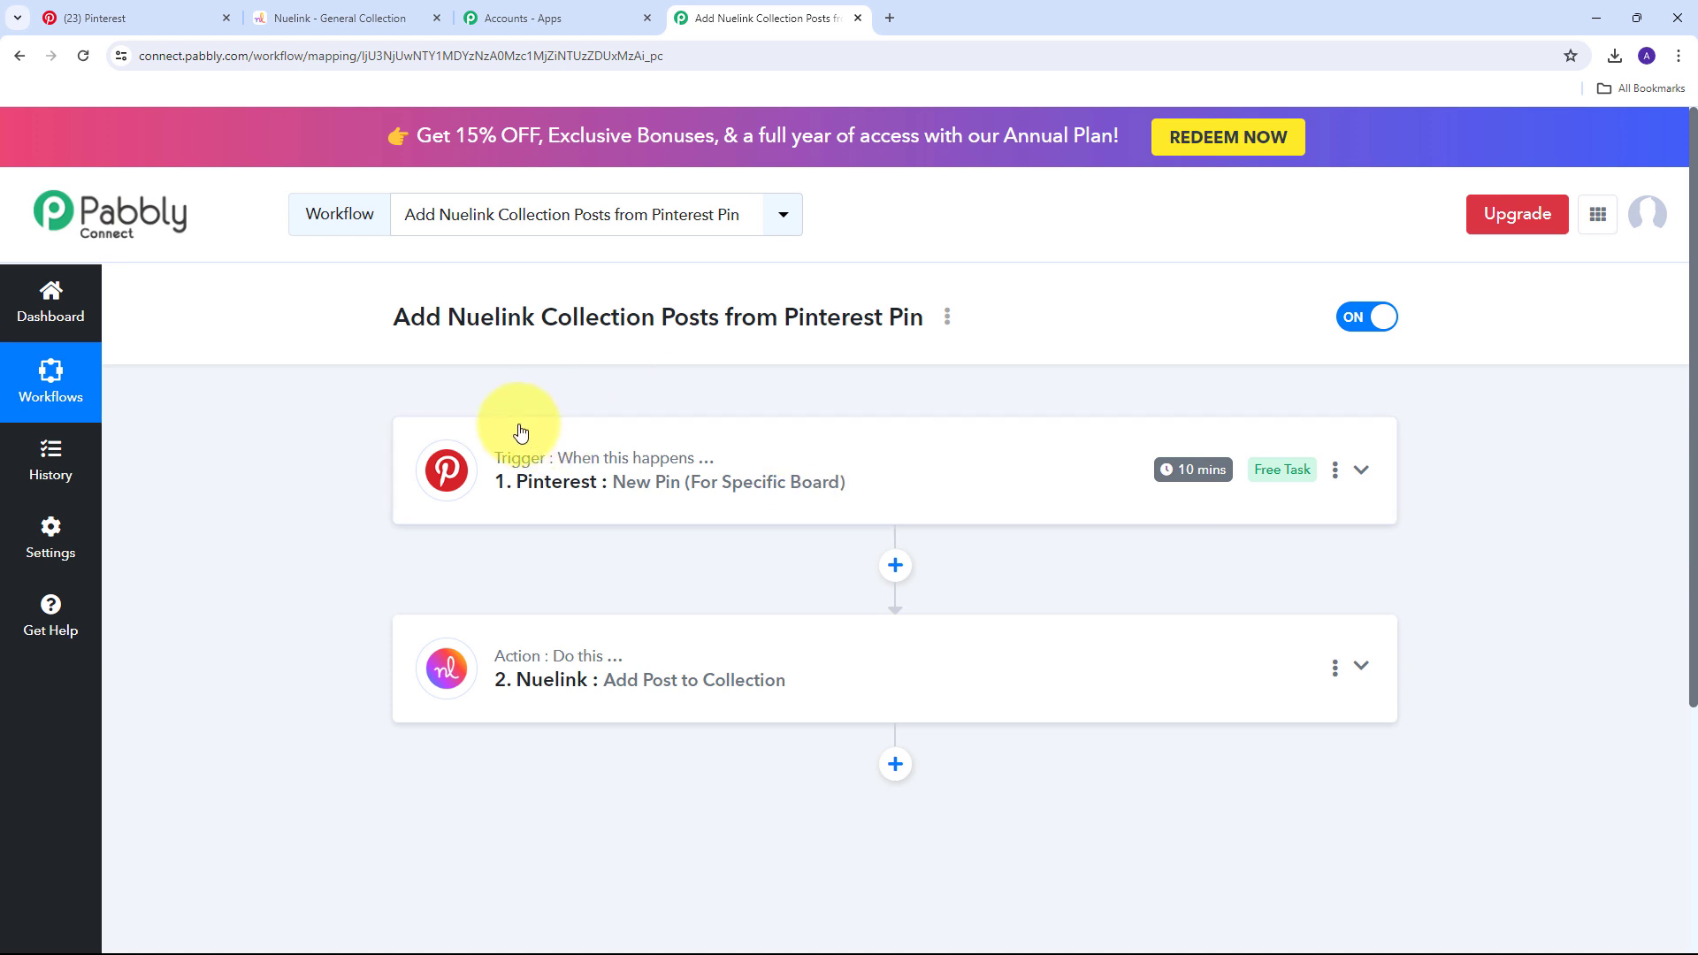
pyautogui.scroll(-1, 448, 428)
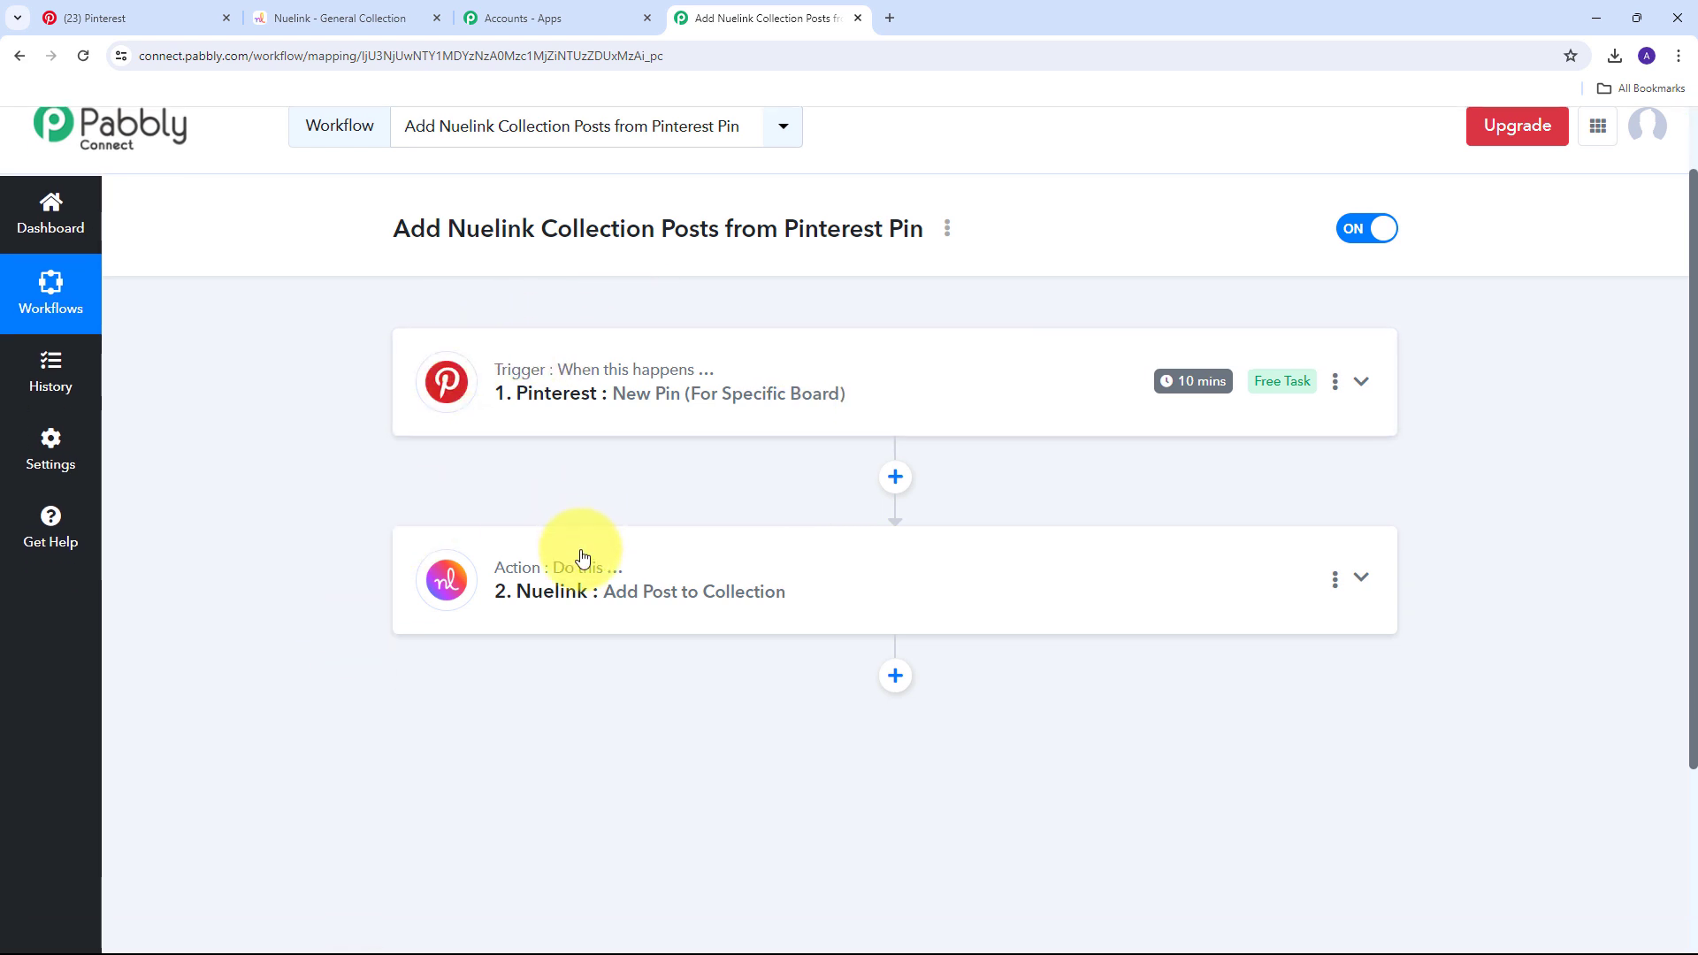